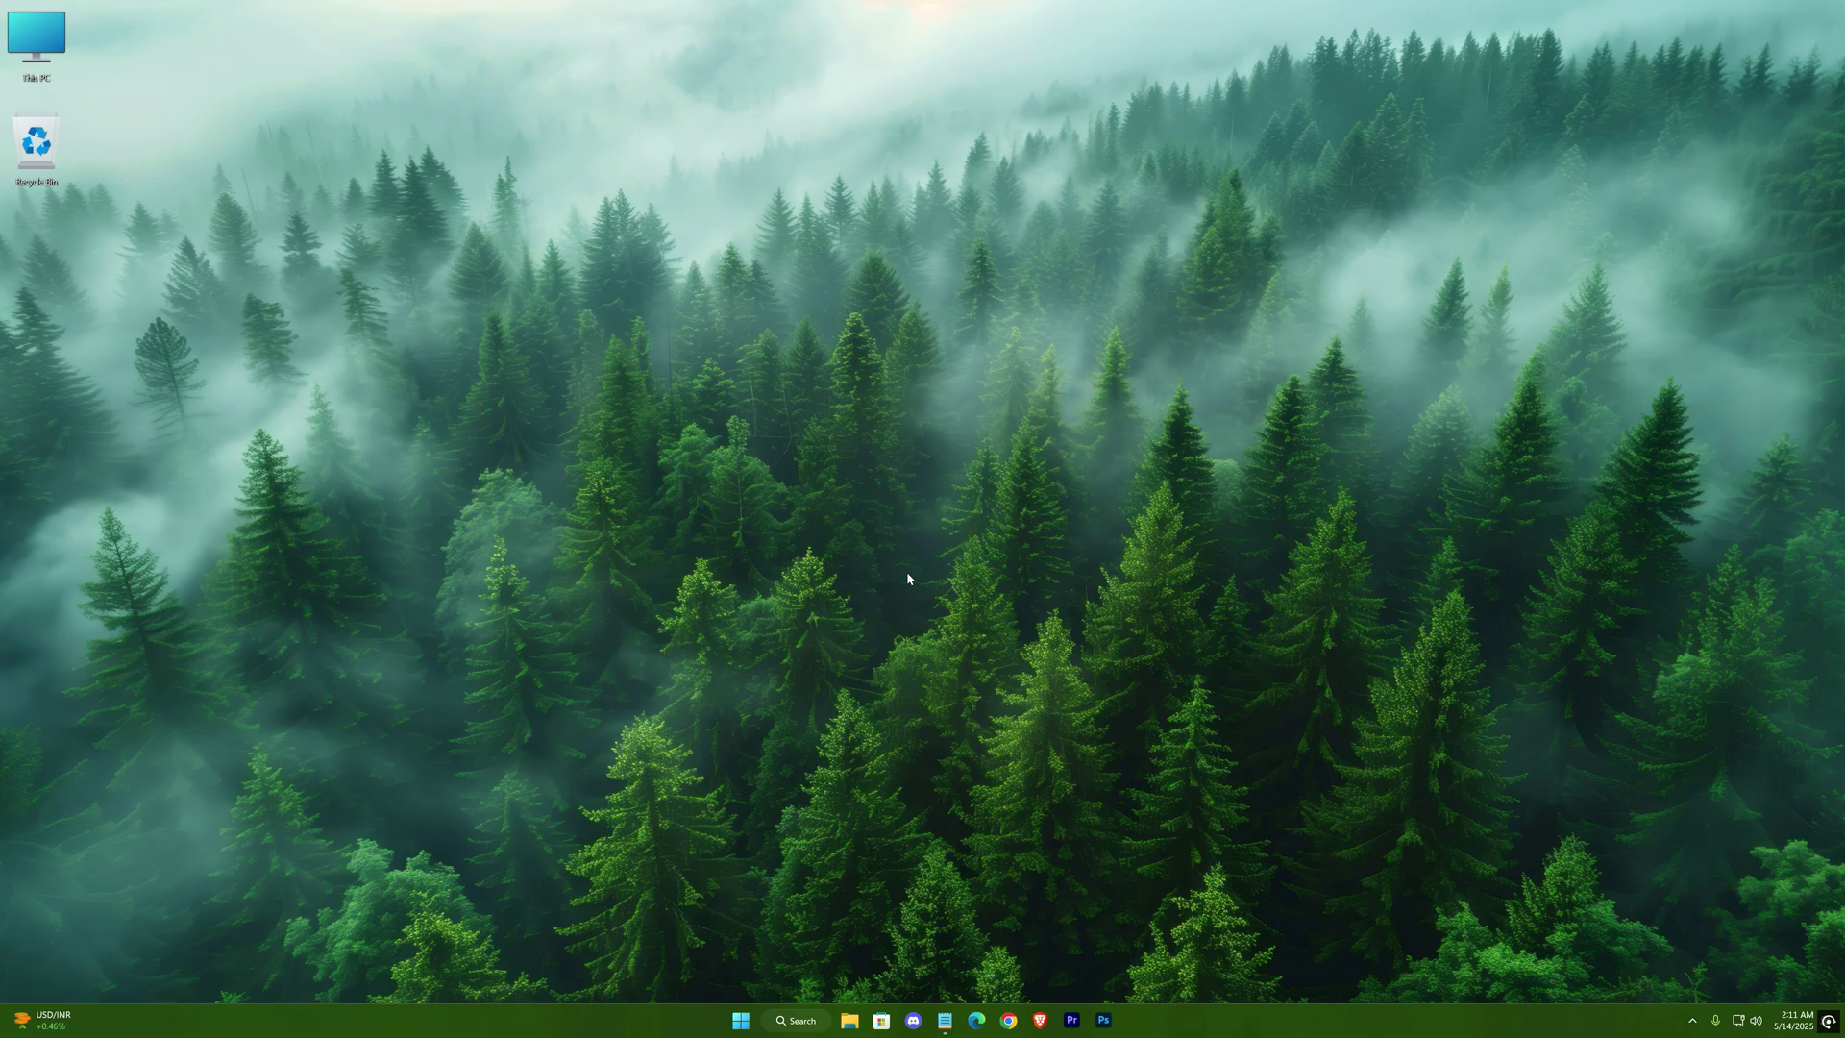
# Launch the NVIDIA app from the tray, go to Drivers, and keep Game Ready Driver selected to show 576.40
pyautogui.click(1690, 1022)
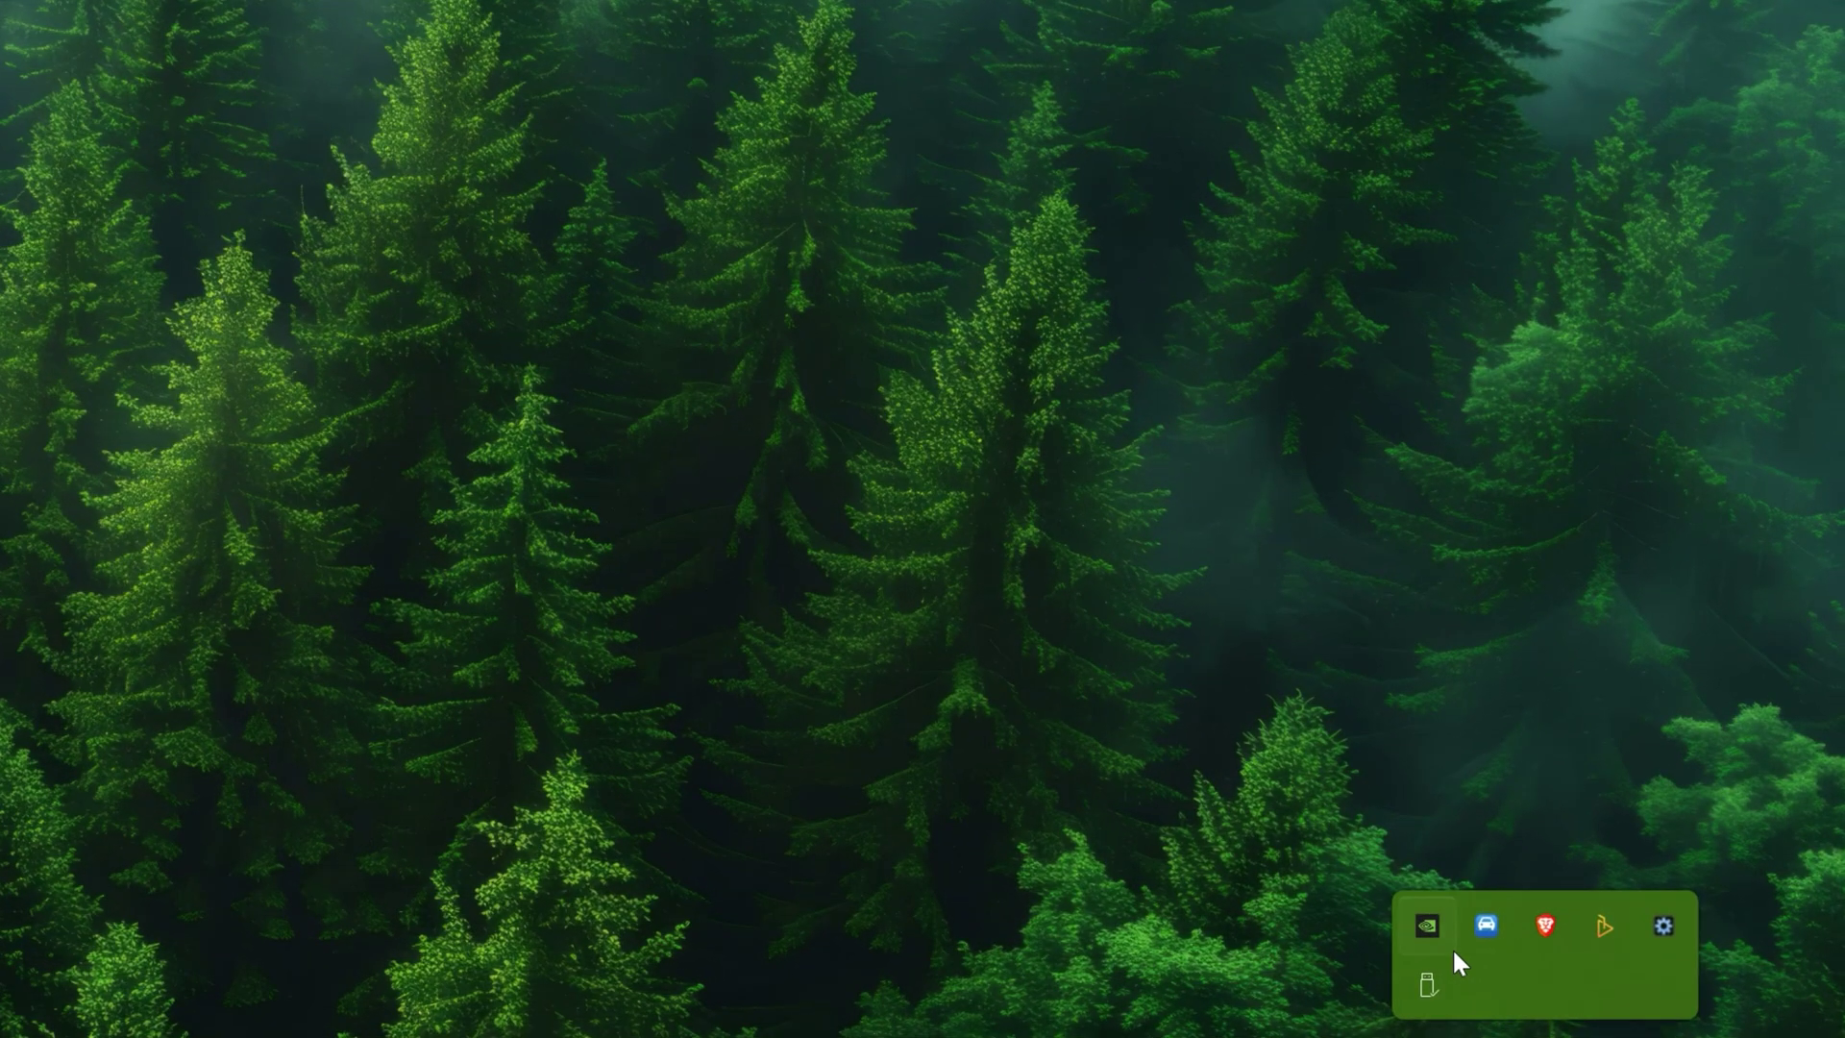
pyautogui.click(1426, 928)
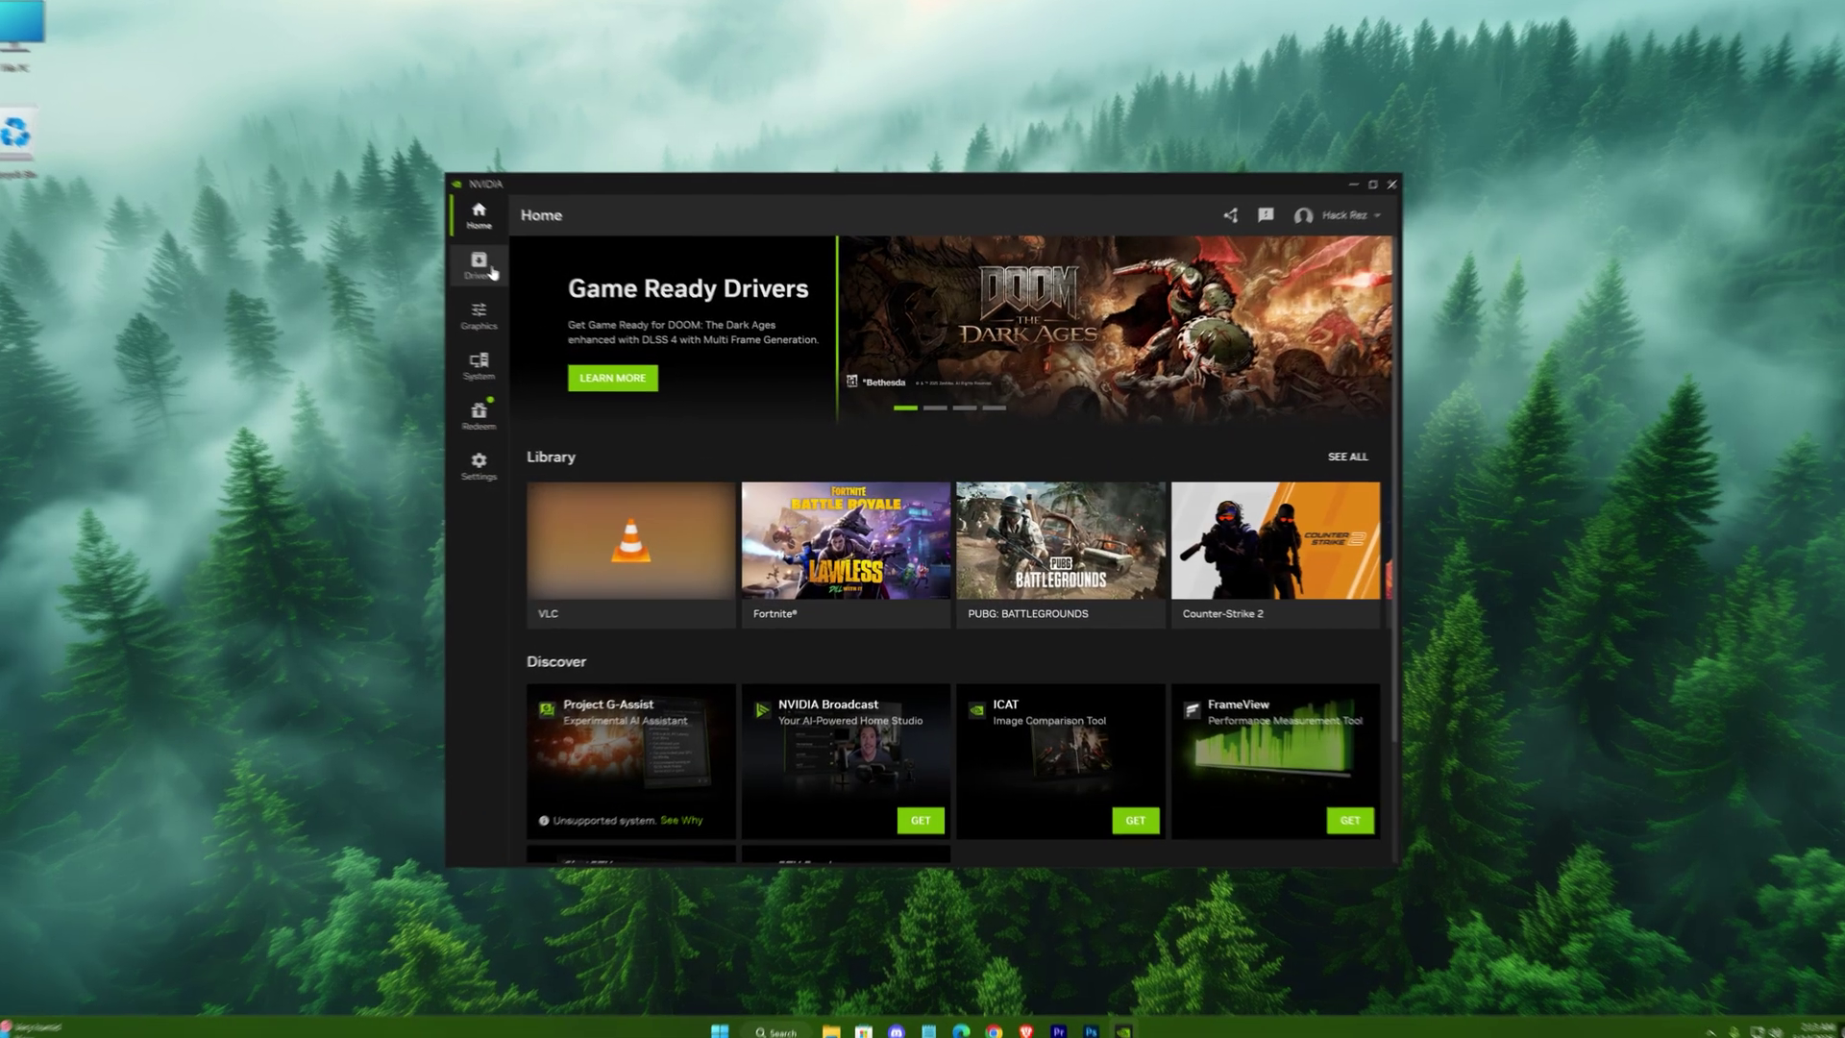
pyautogui.click(486, 271)
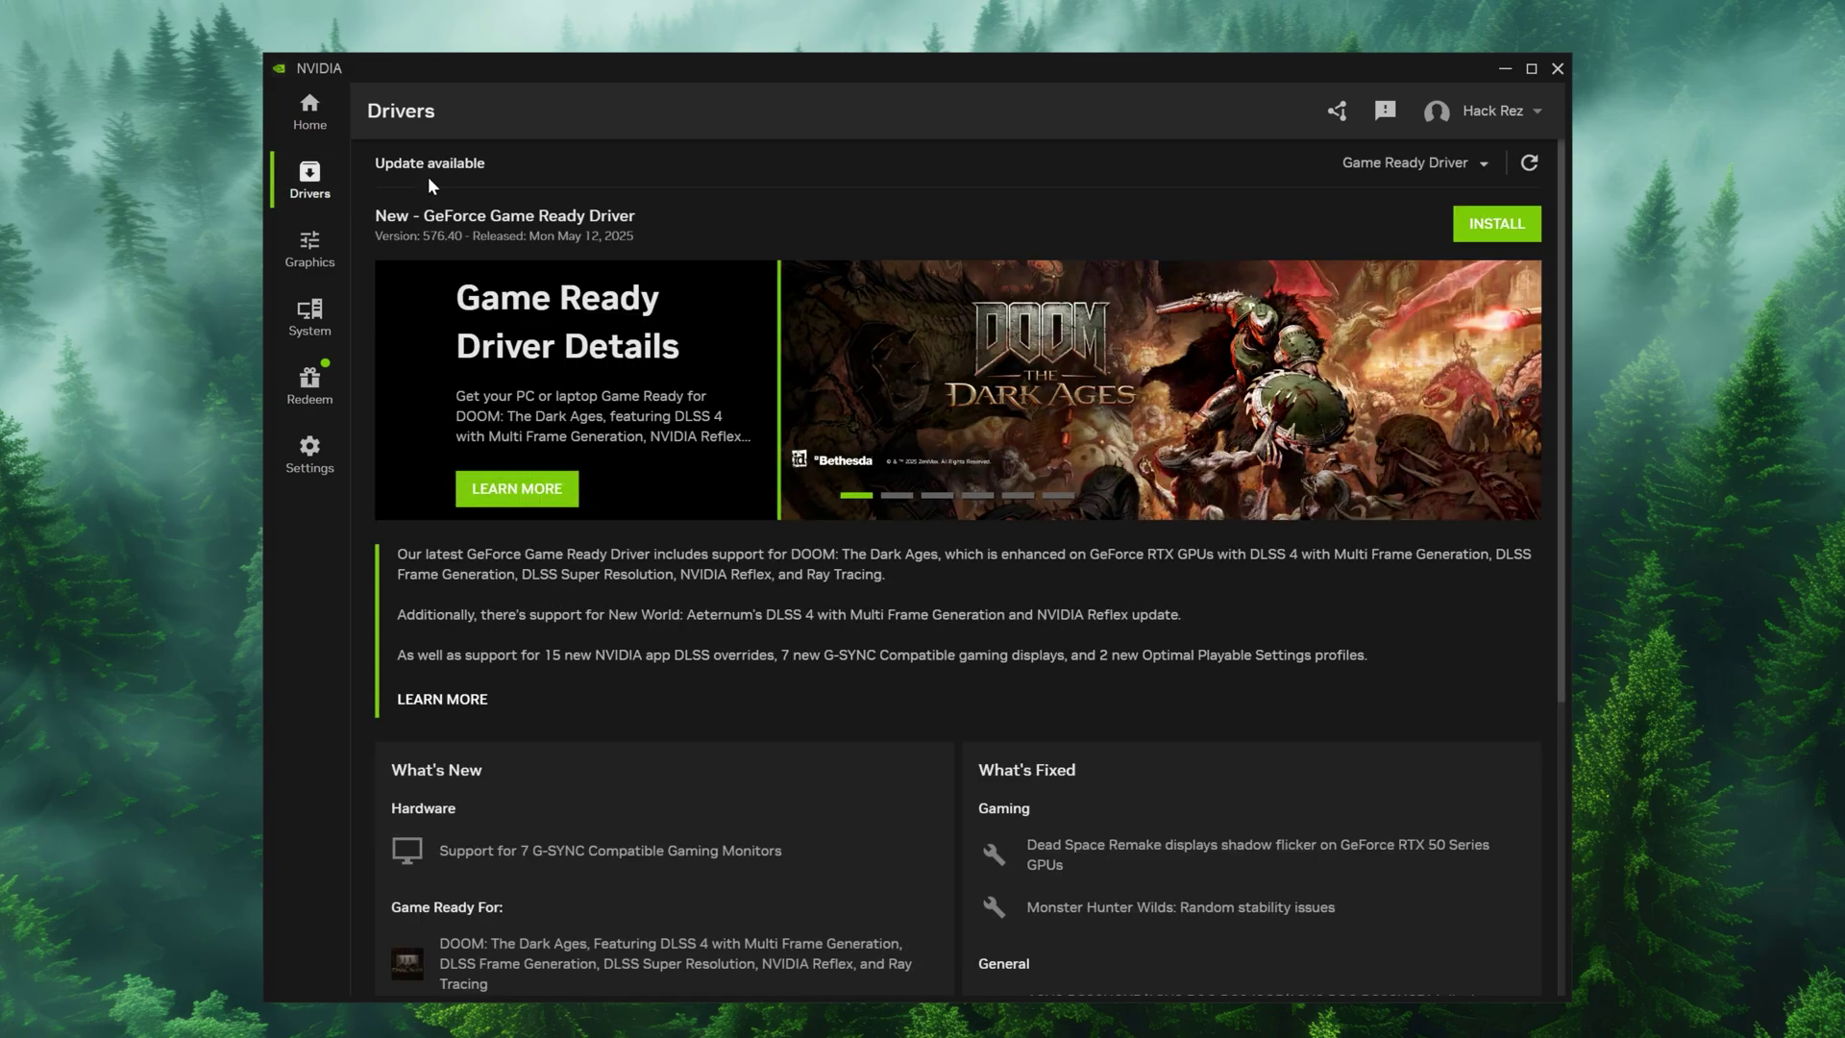
pyautogui.click(1422, 162)
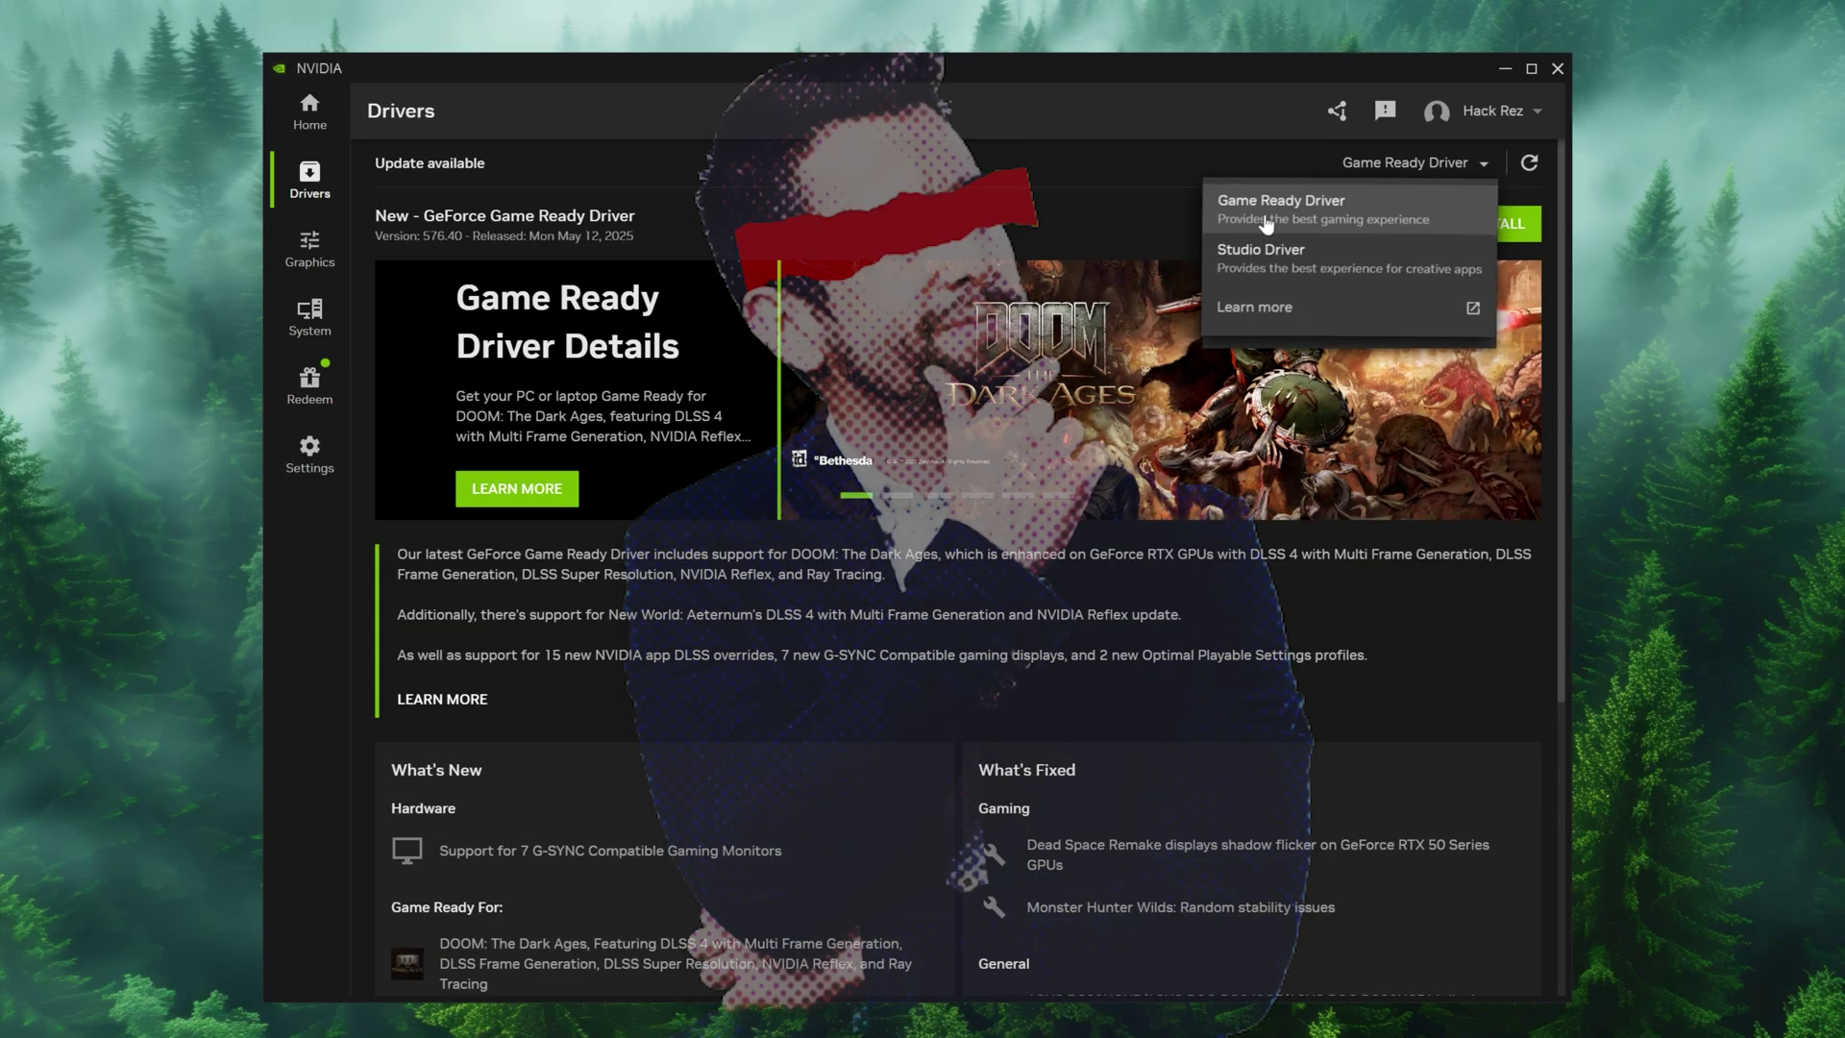
pyautogui.click(1266, 232)
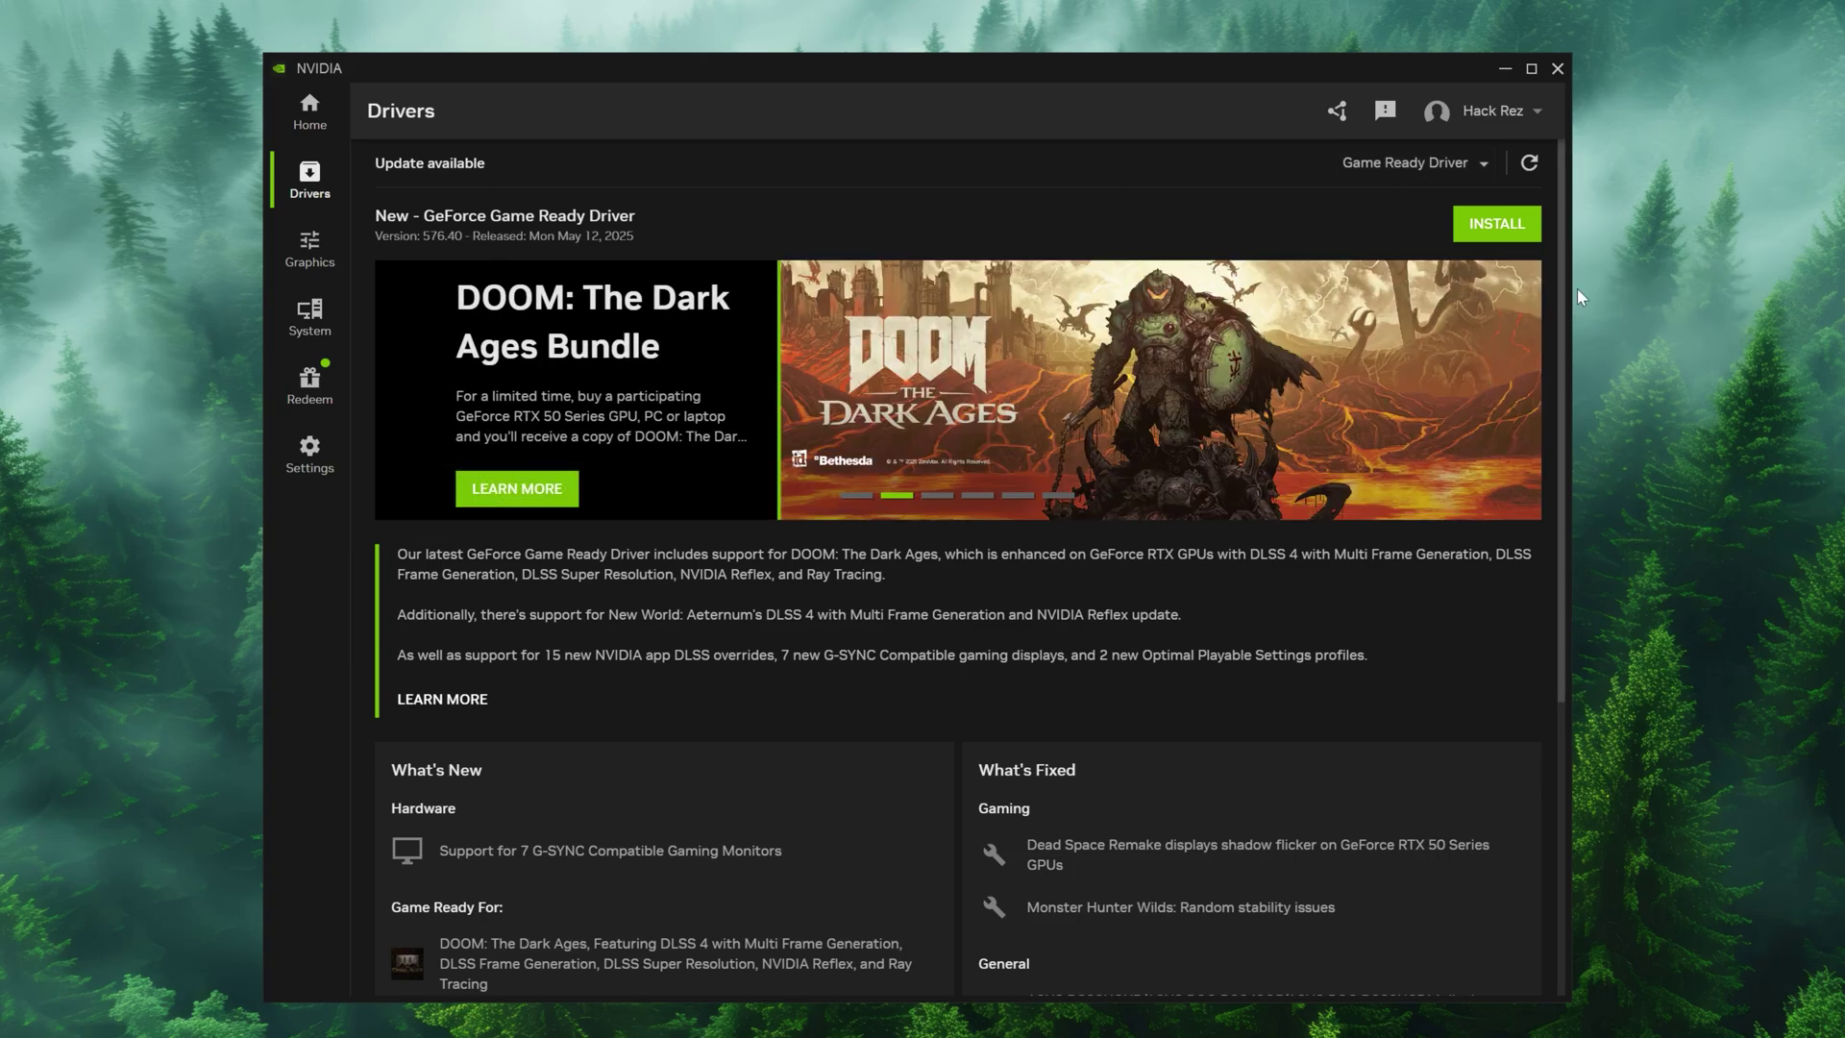
# Express-install Game Ready Driver 576.40, approving the UAC prompt and closing the finished summary
pyautogui.click(1485, 228)
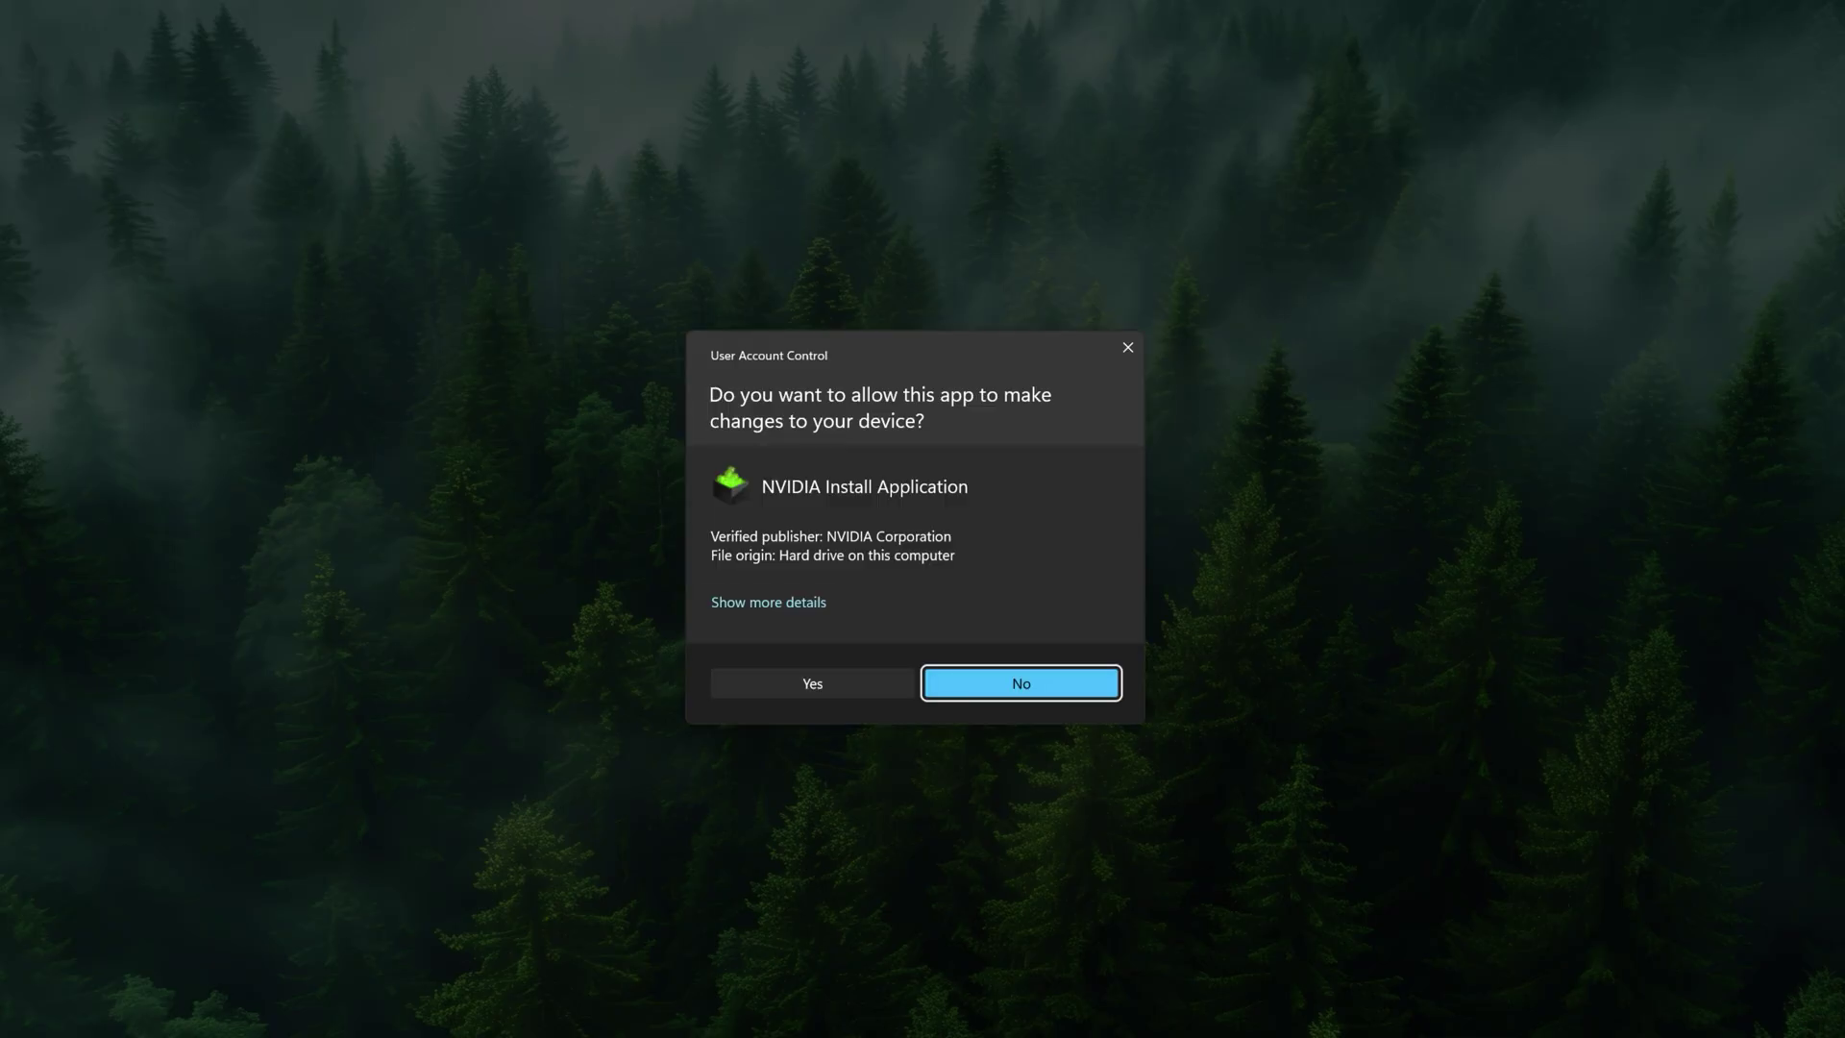
pyautogui.click(812, 684)
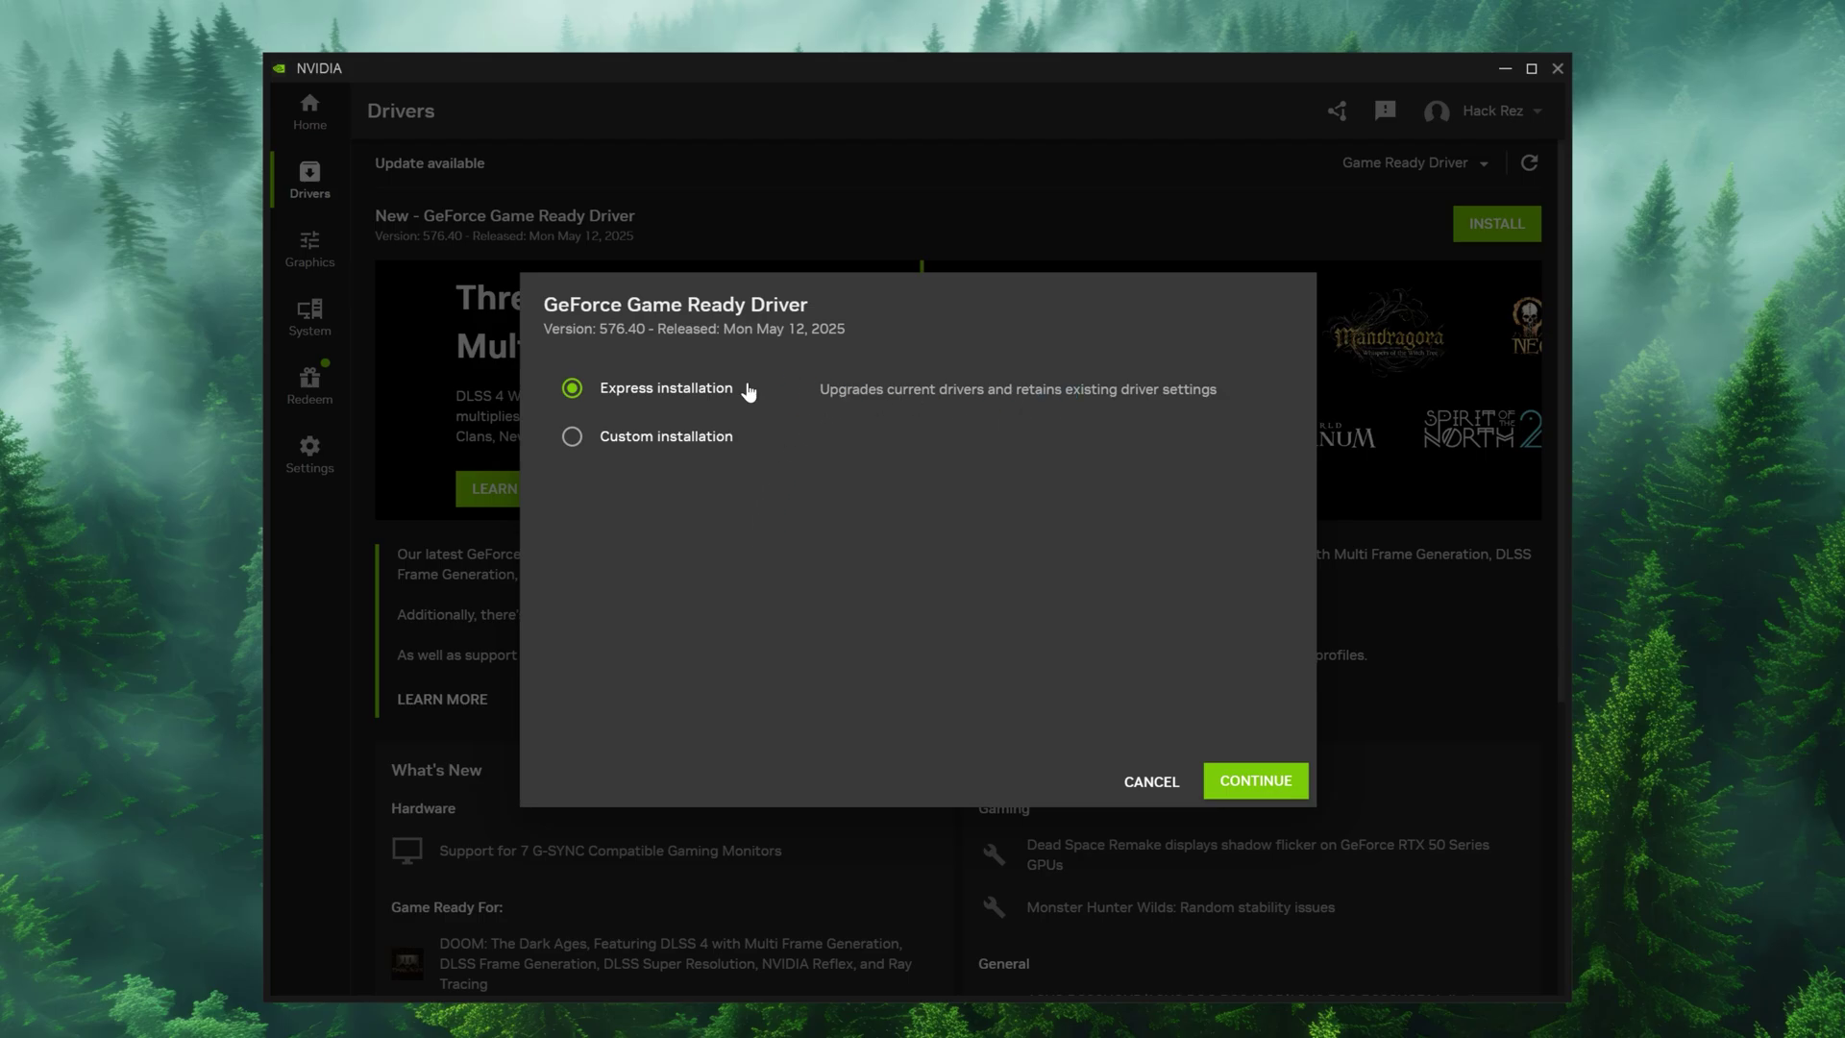
pyautogui.click(1259, 780)
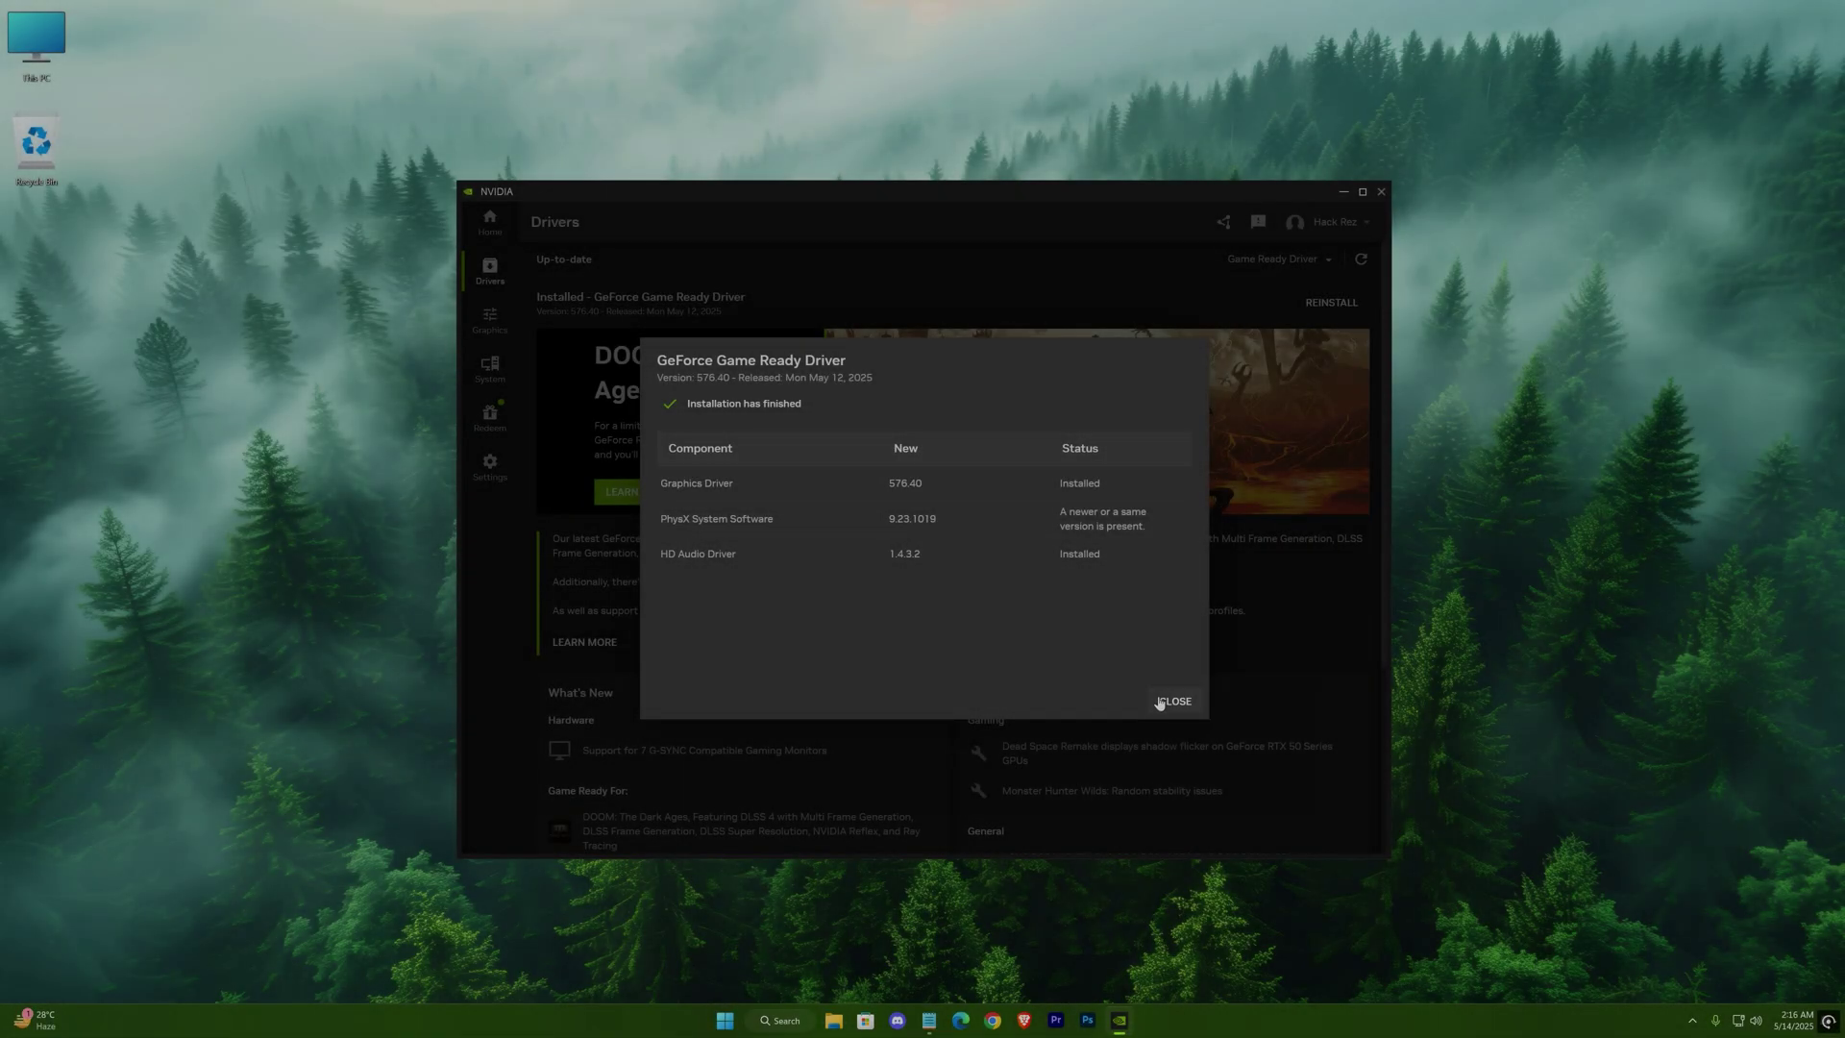
pyautogui.click(1162, 700)
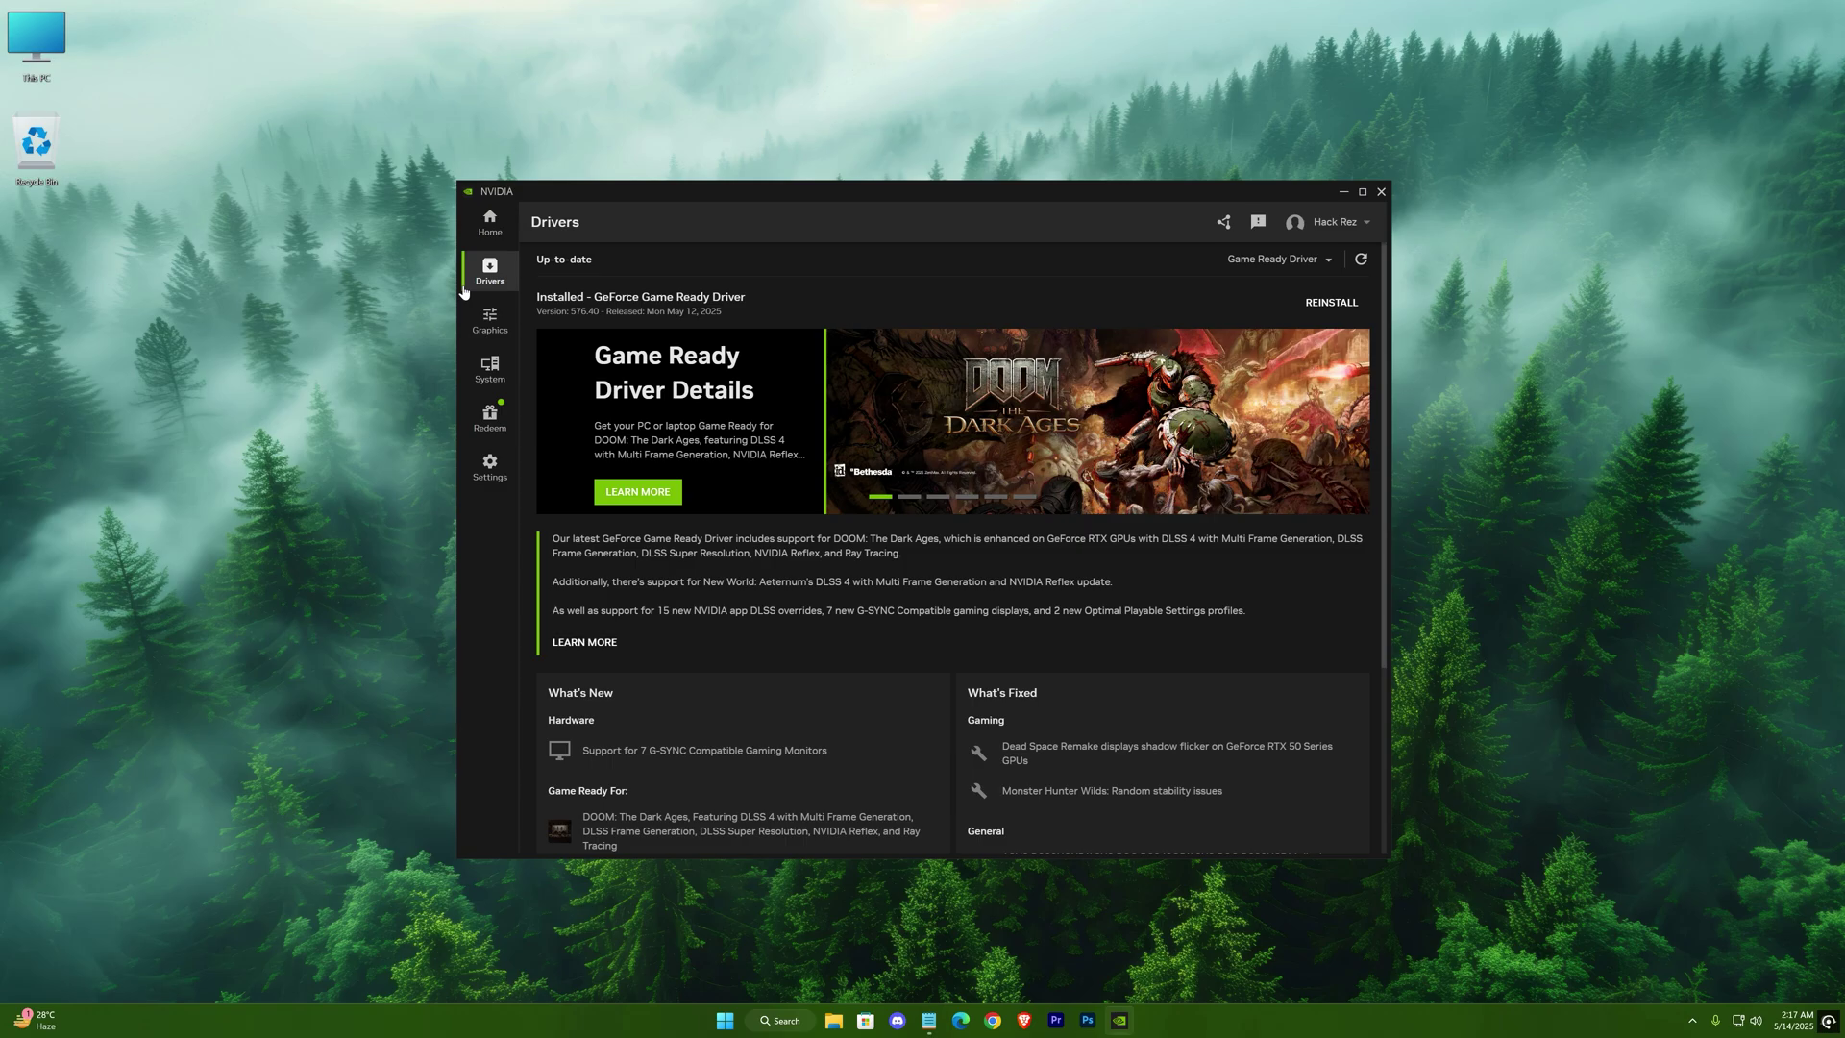
# In Graphics, slide Counter-Strike 2 fully toward performance and optimize it
pyautogui.click(491, 322)
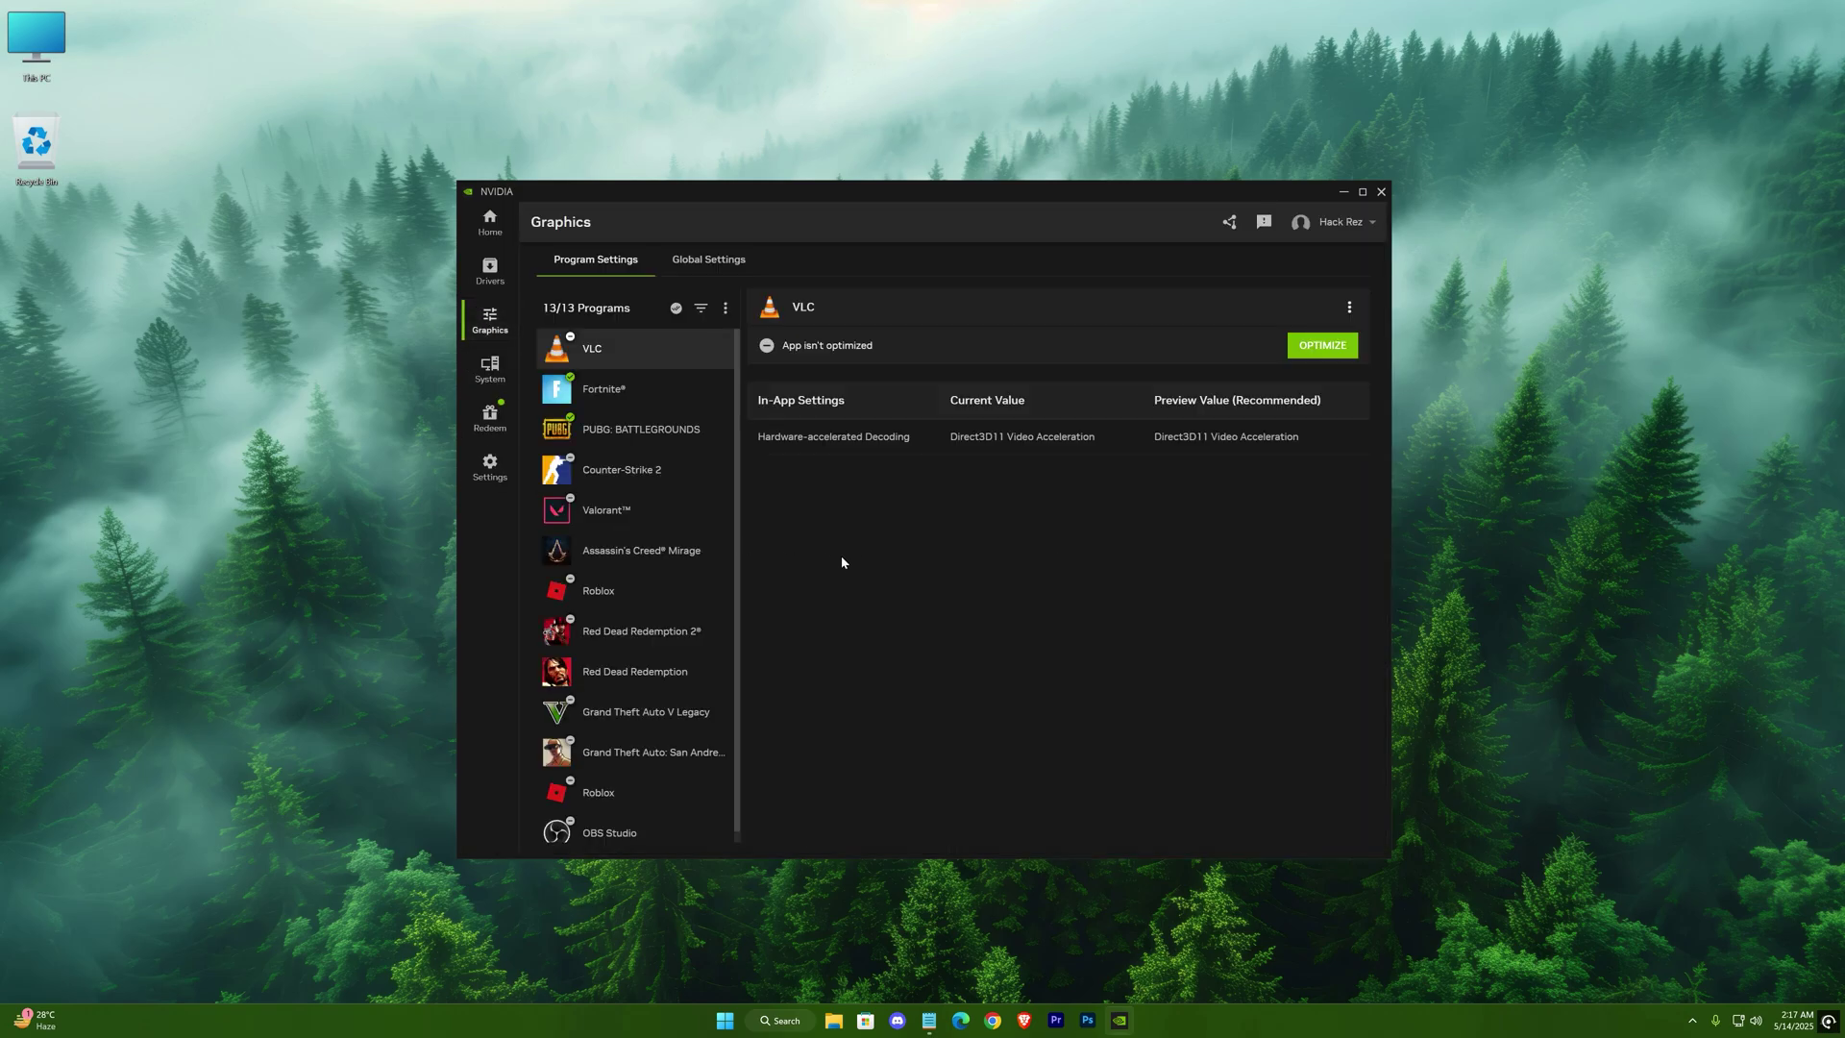
pyautogui.click(622, 469)
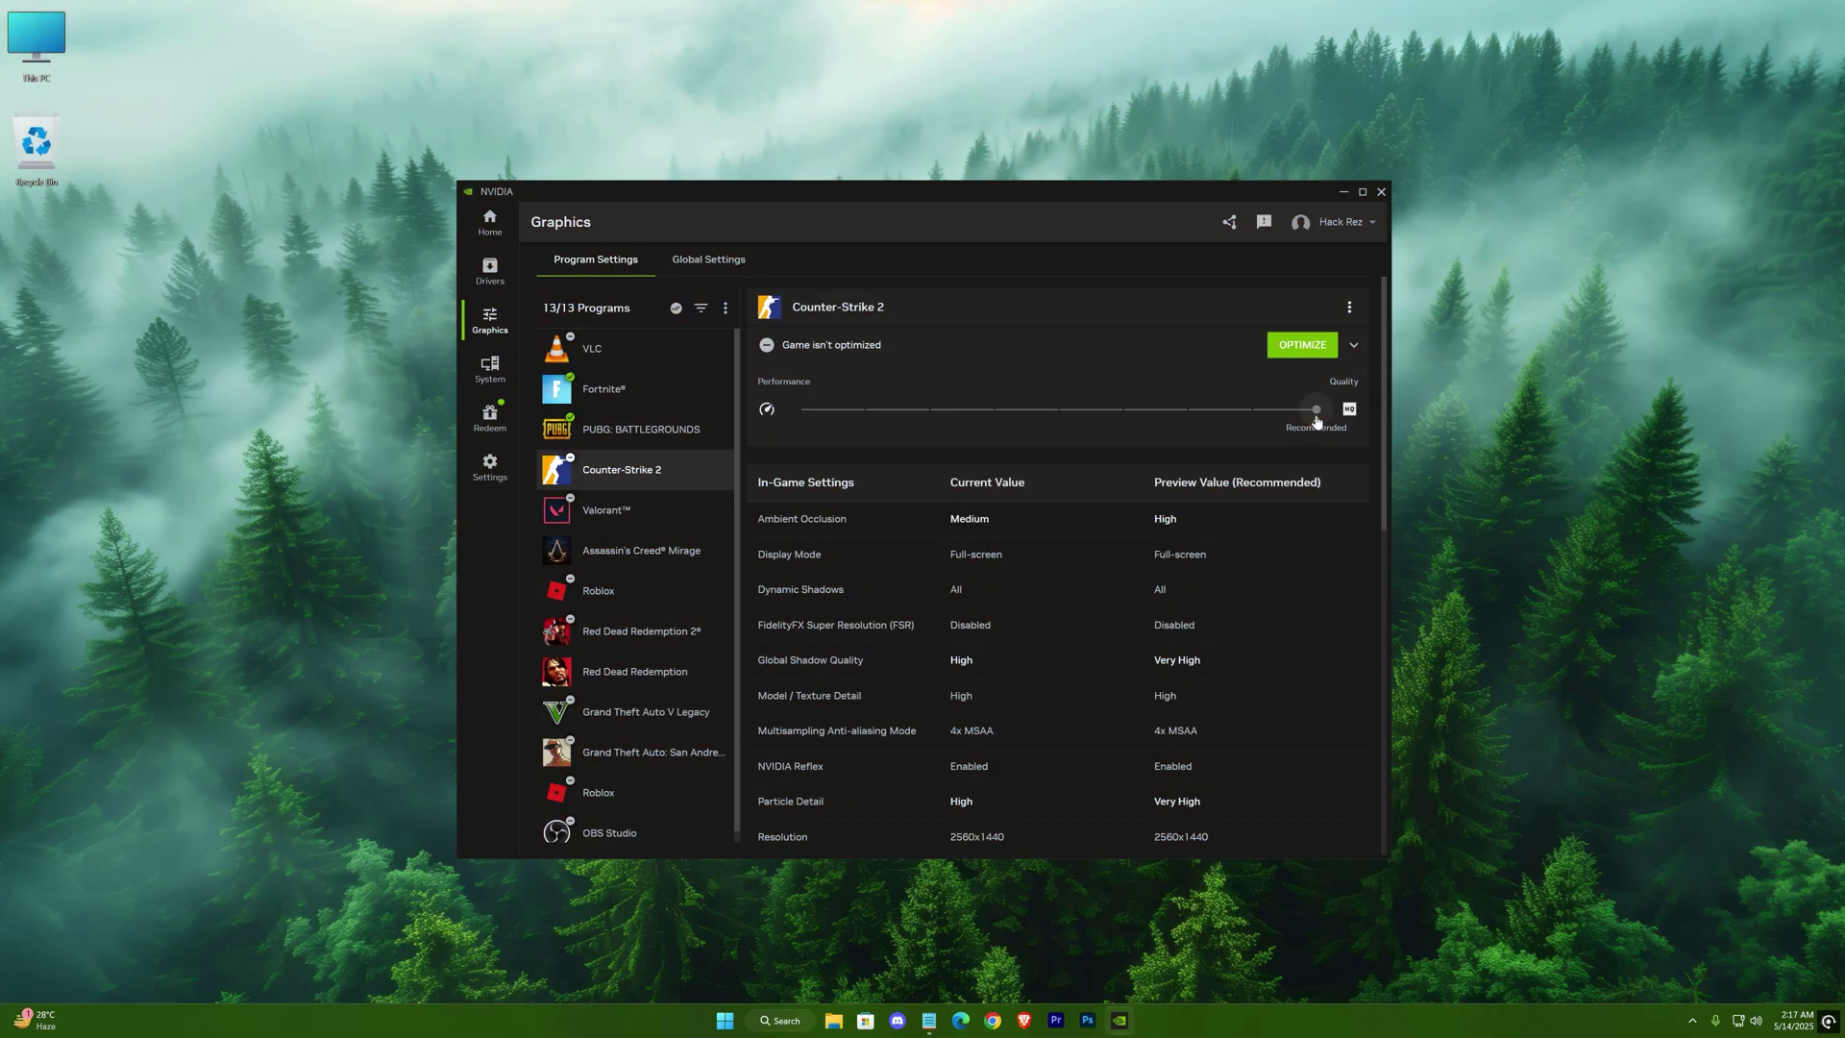
pyautogui.moveTo(1317, 409); pyautogui.dragTo(795, 411)
pyautogui.click(1317, 424)
pyautogui.moveTo(1316, 411); pyautogui.dragTo(774, 414)
pyautogui.scroll(-3, 1240, 606)
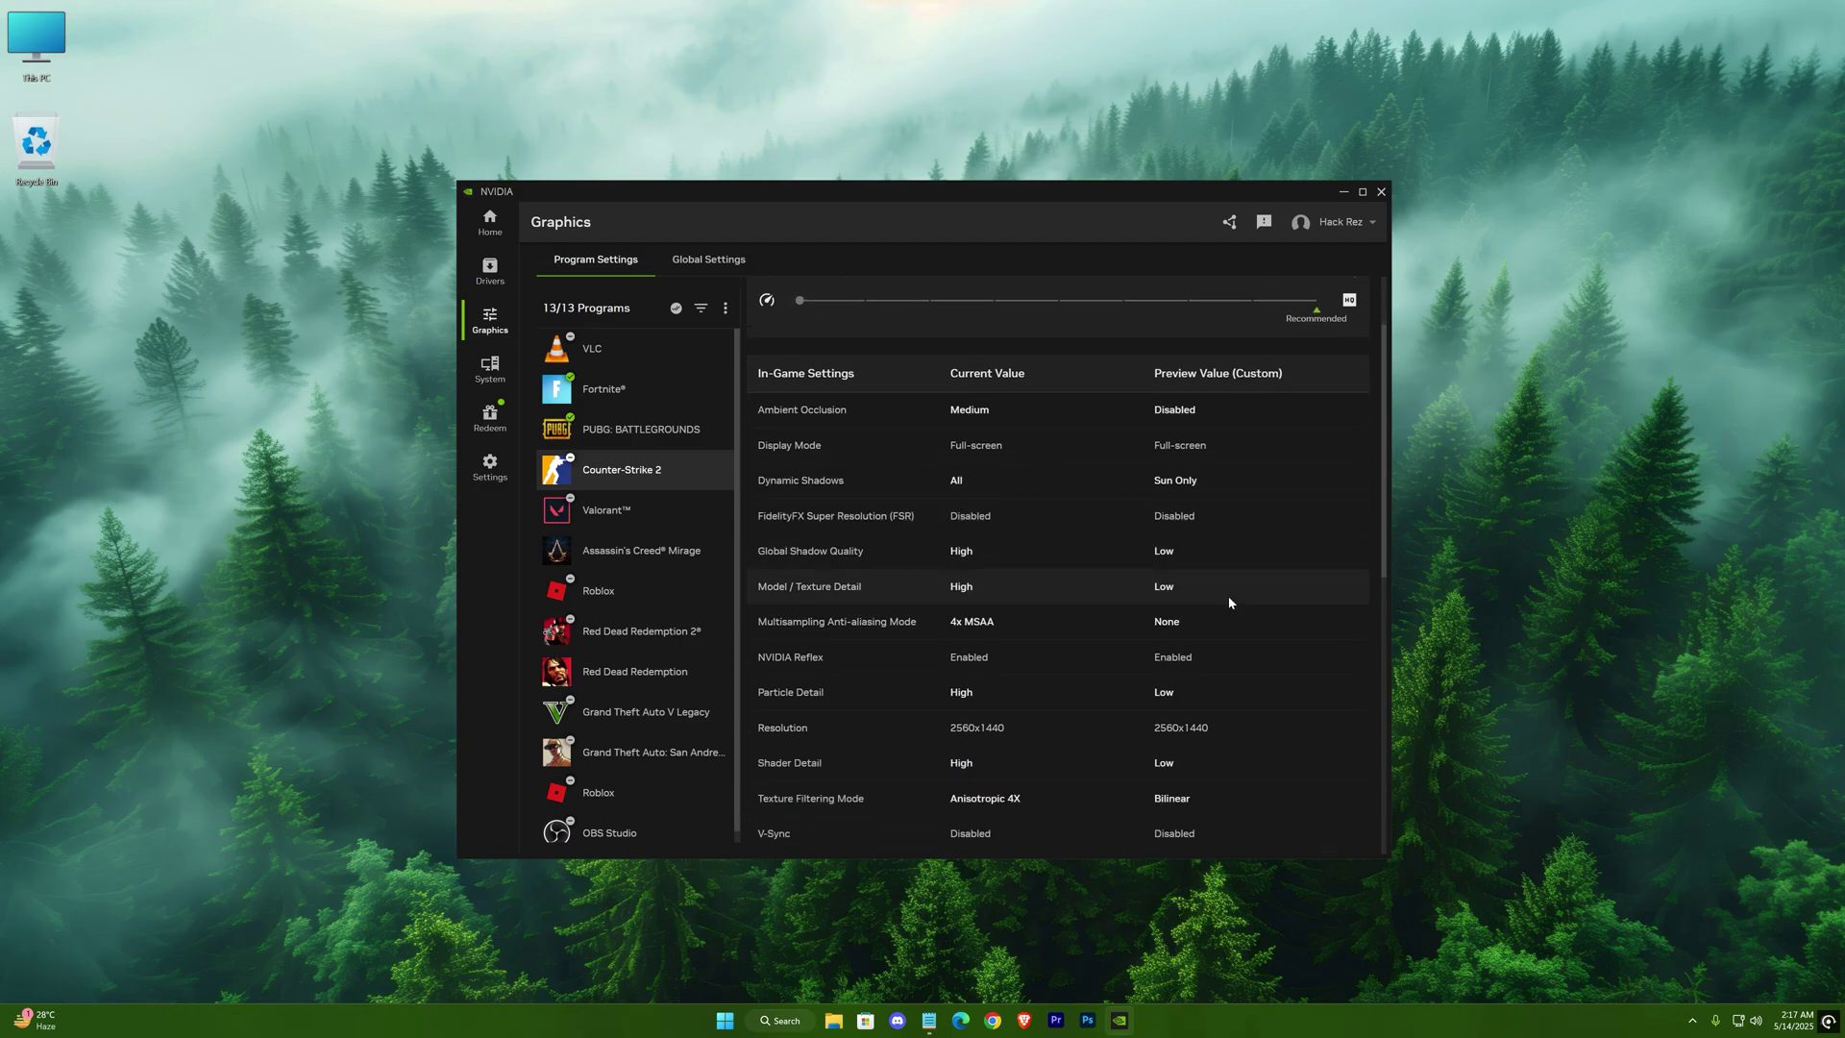
pyautogui.scroll(-5, 1201, 729)
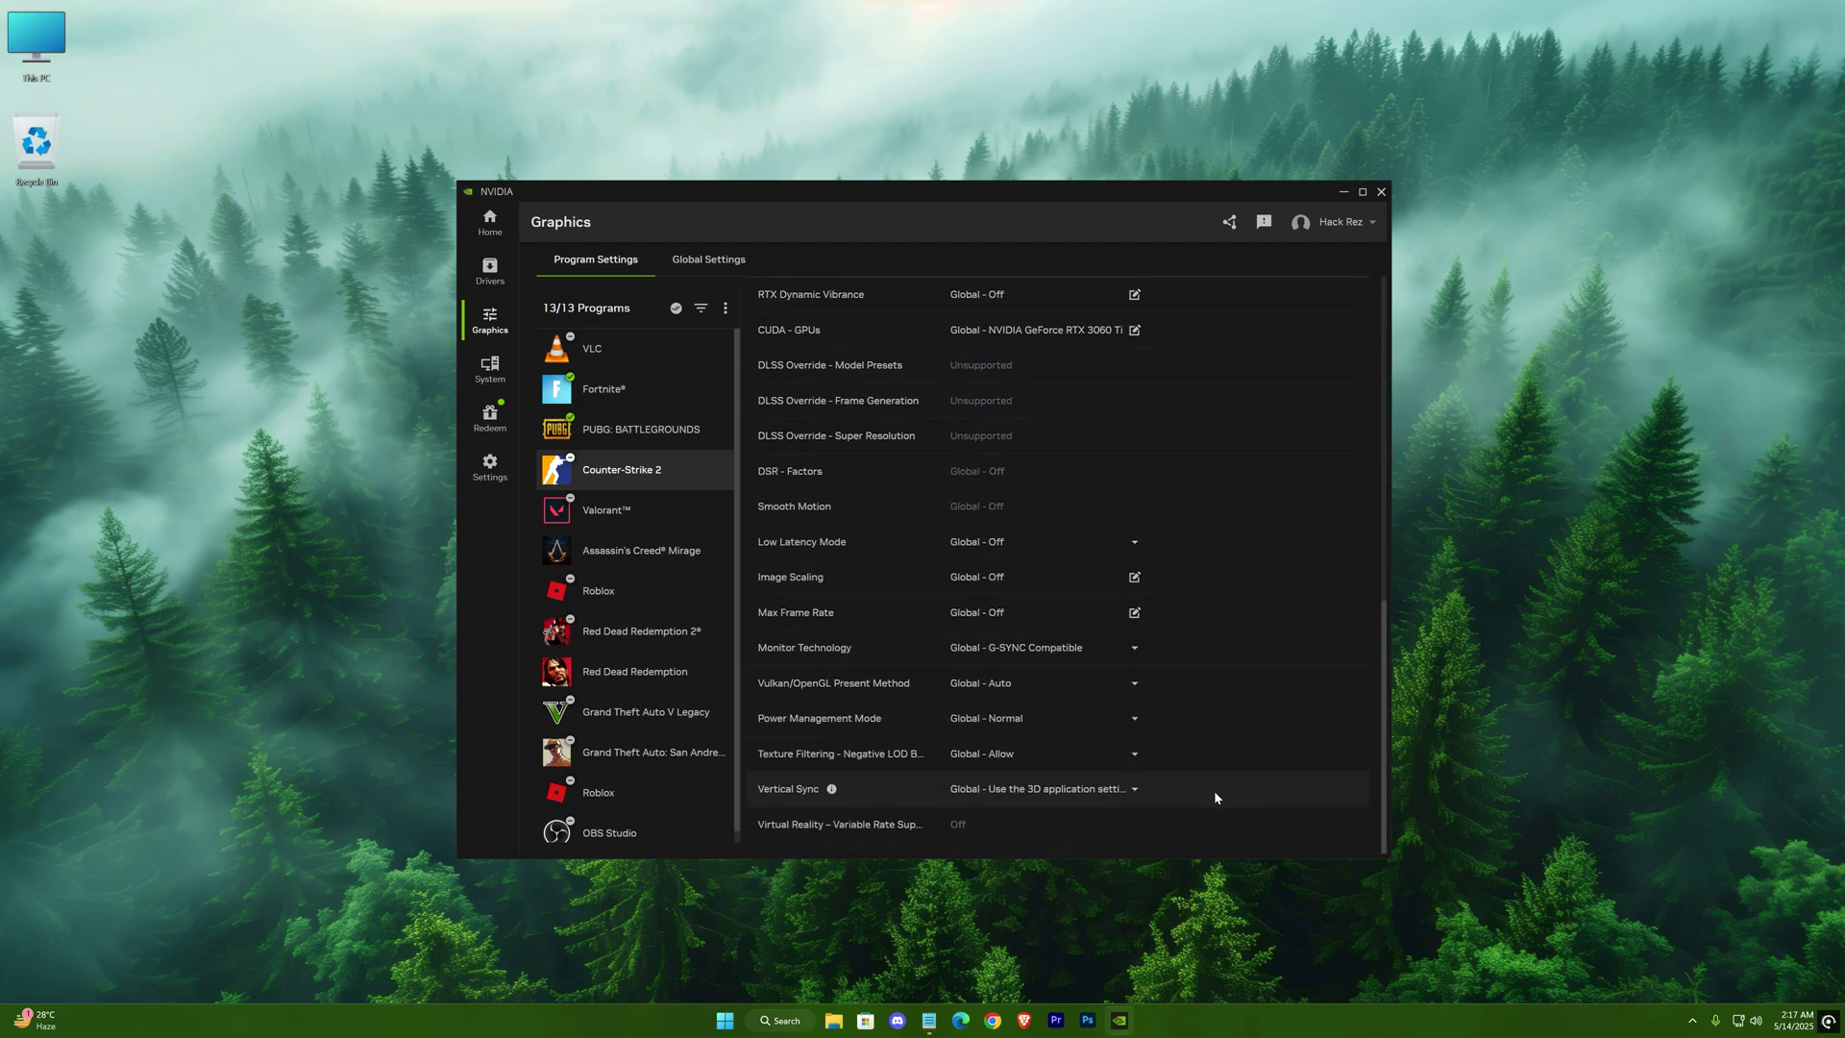
pyautogui.scroll(2, 1219, 711)
pyautogui.scroll(6, 1222, 615)
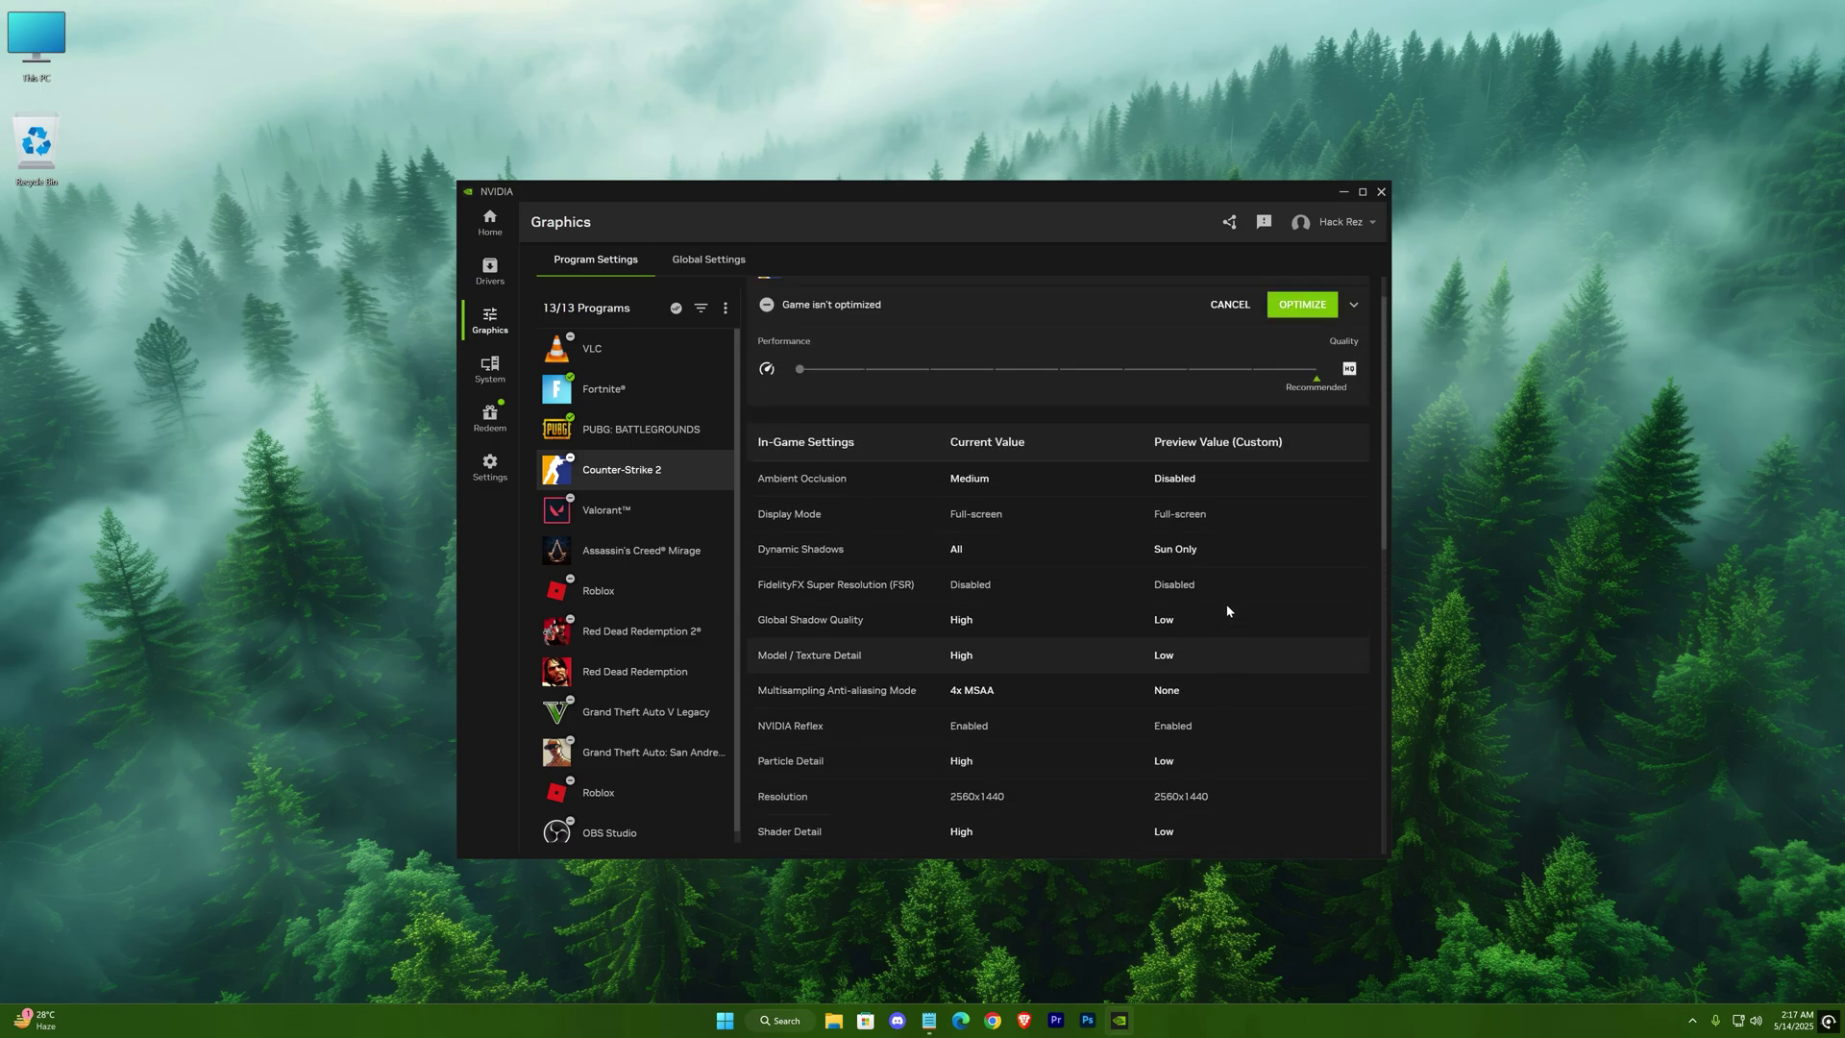
pyautogui.click(1304, 356)
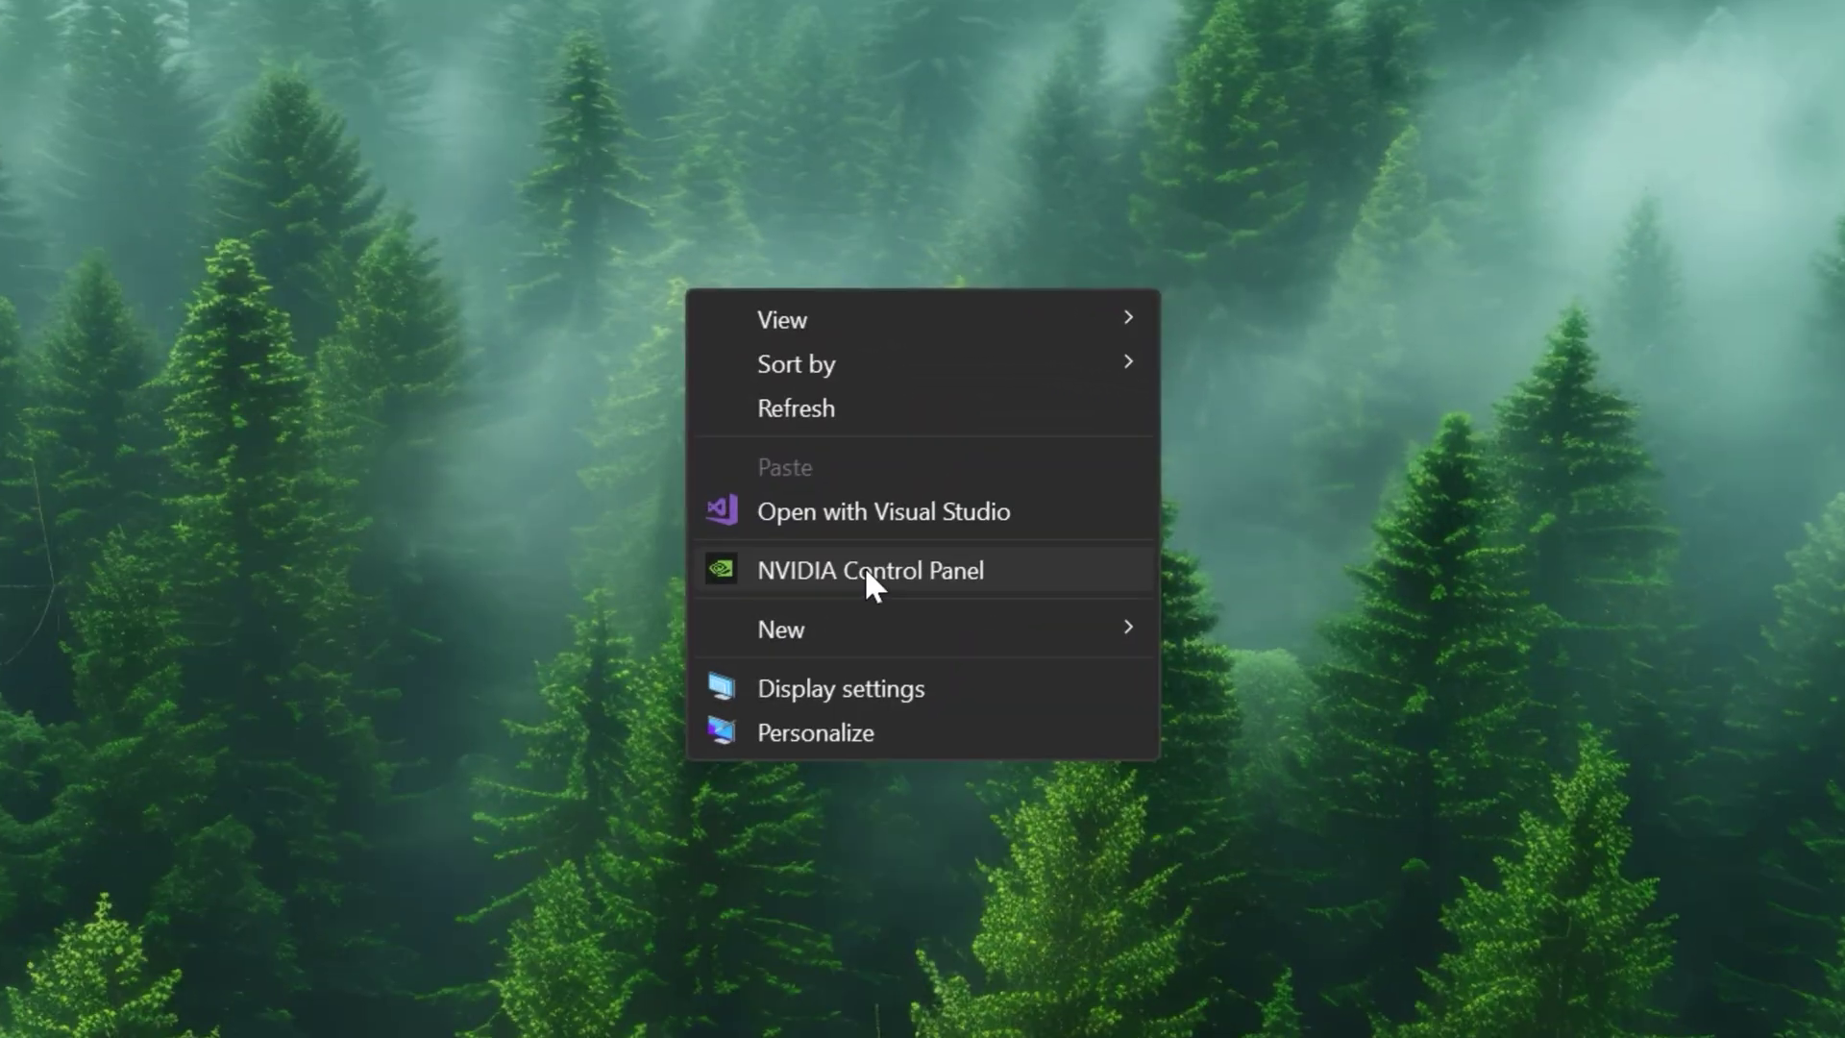
# Open NVIDIA Control Panel and turn global Image Scaling On with 5% sharpening
pyautogui.click(862, 567)
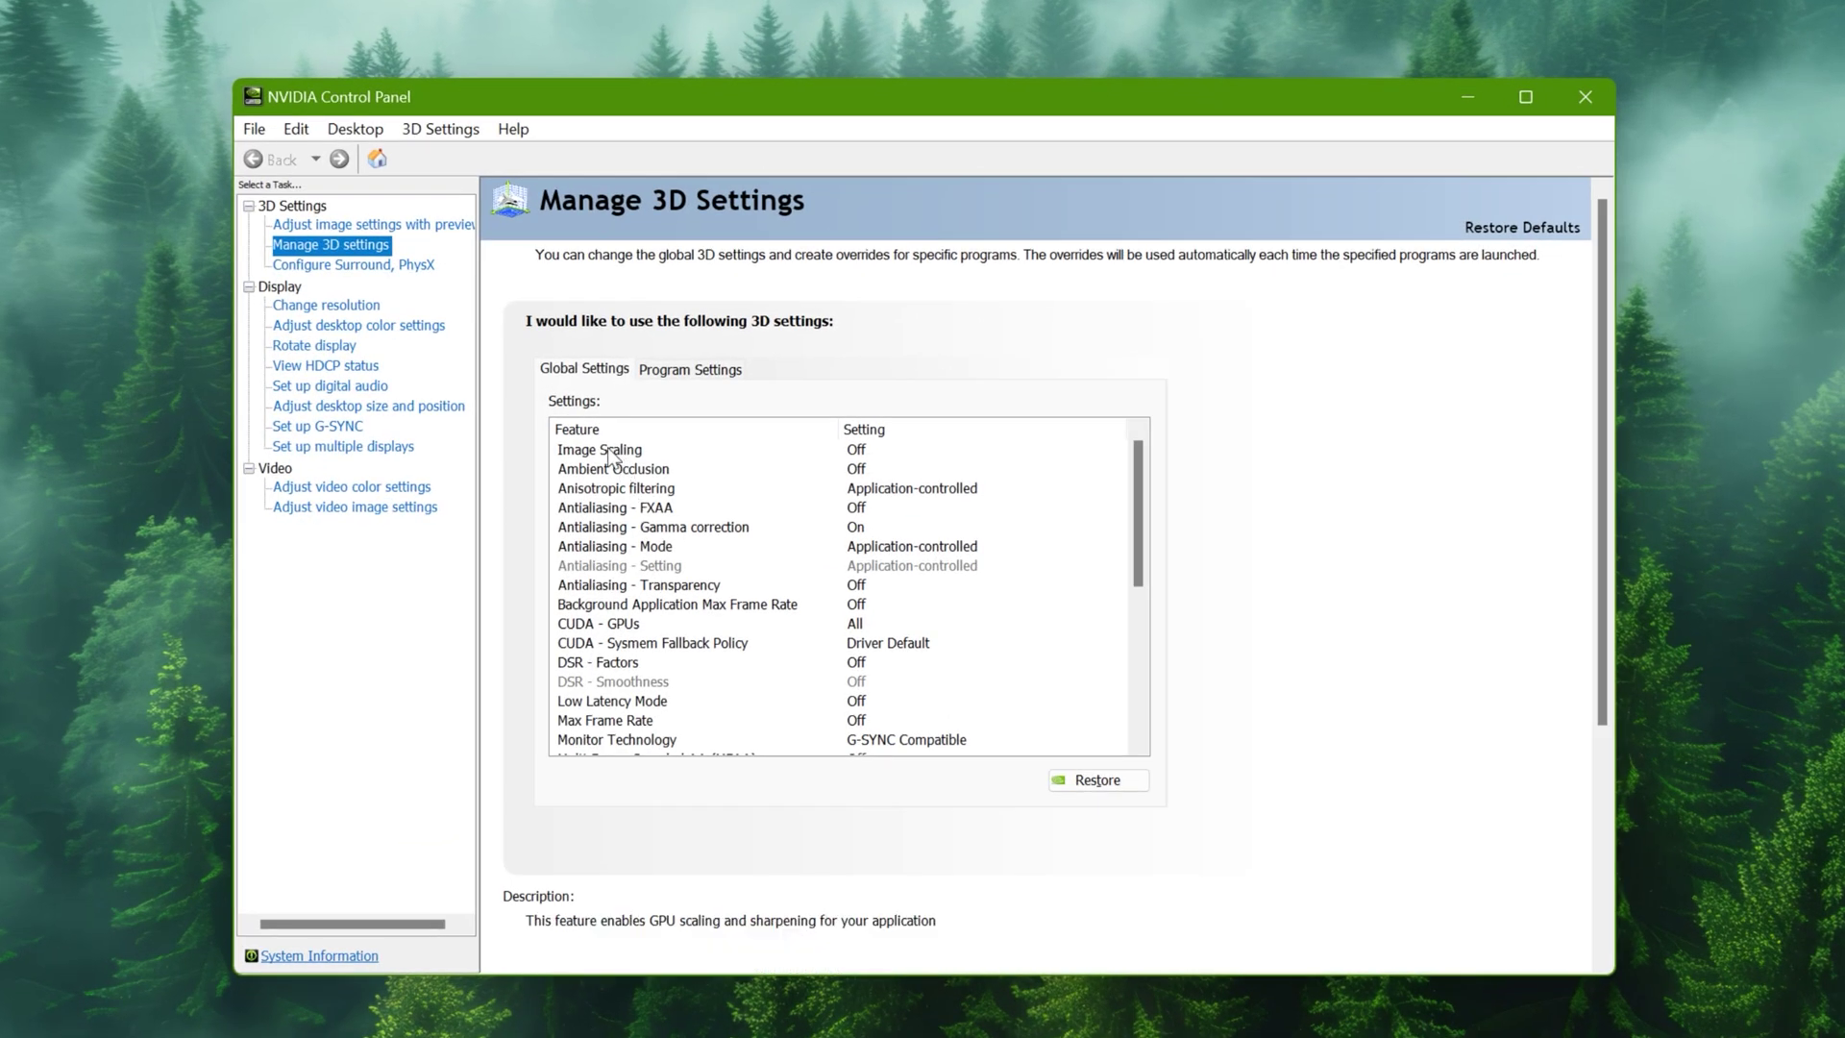
pyautogui.click(887, 428)
pyautogui.click(880, 451)
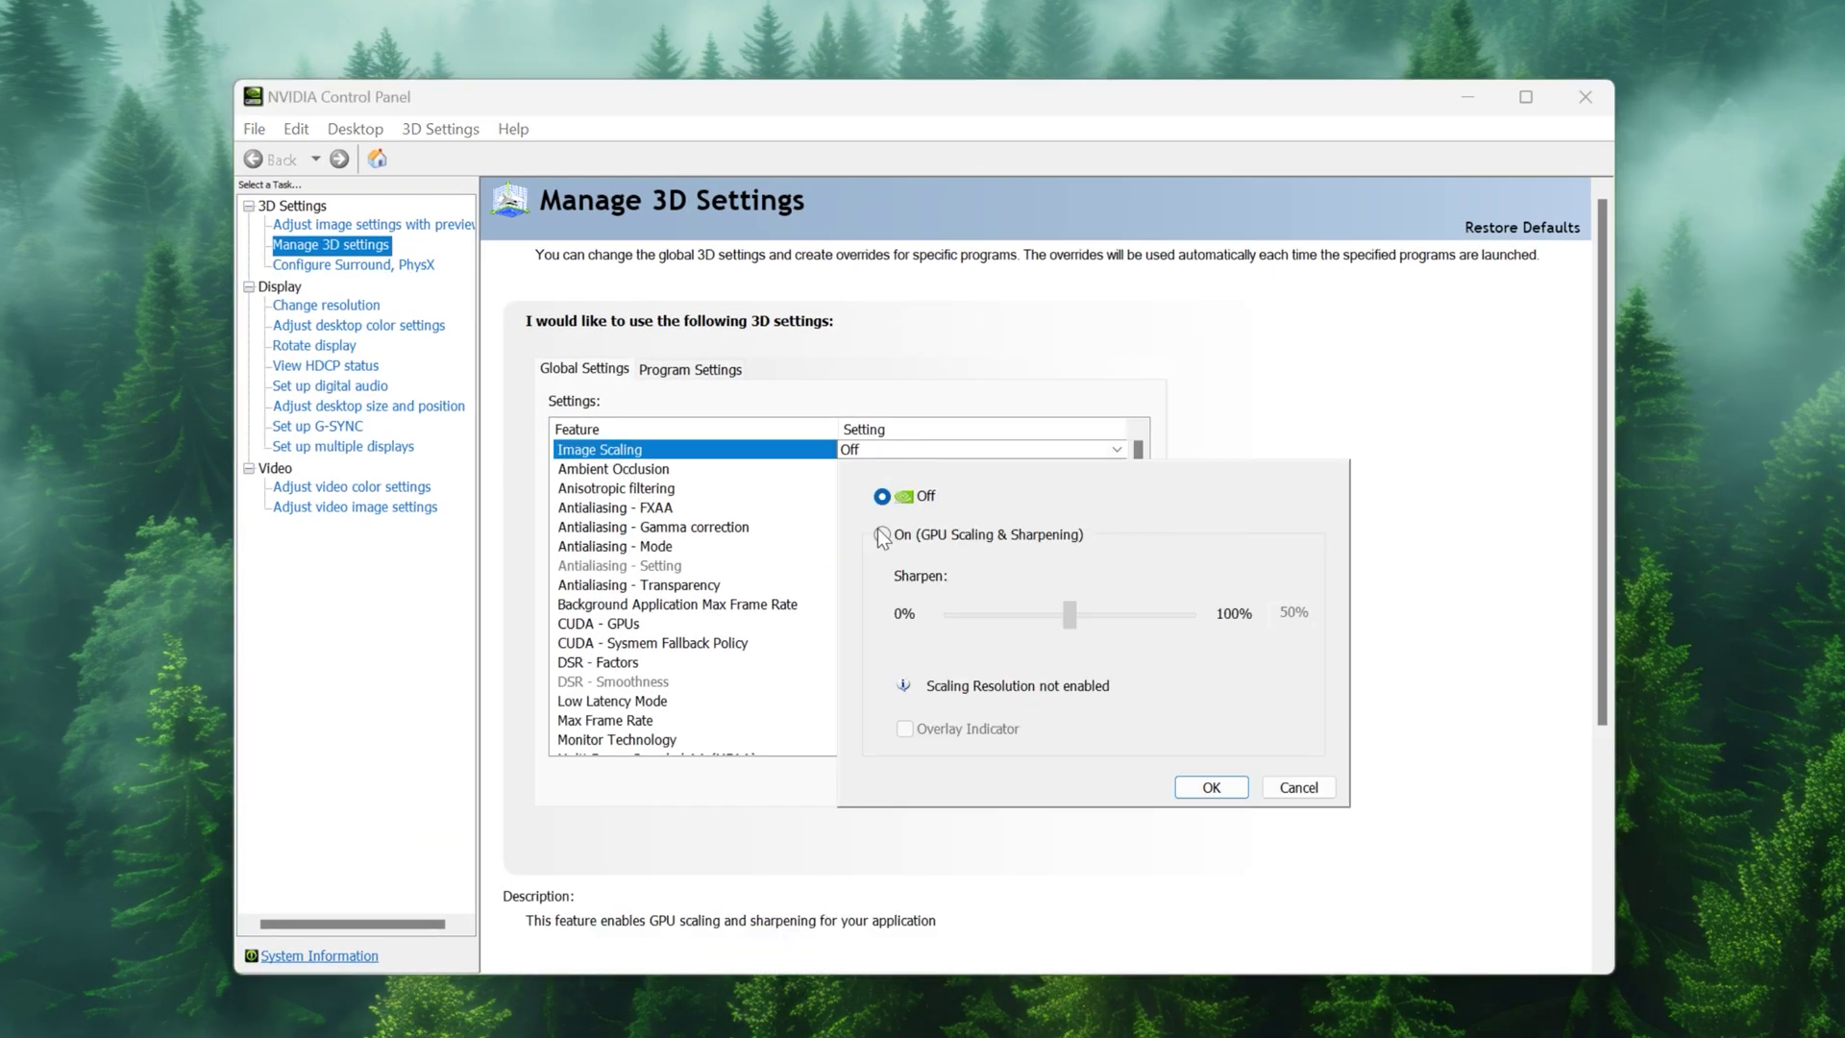
pyautogui.click(882, 535)
pyautogui.write('5')
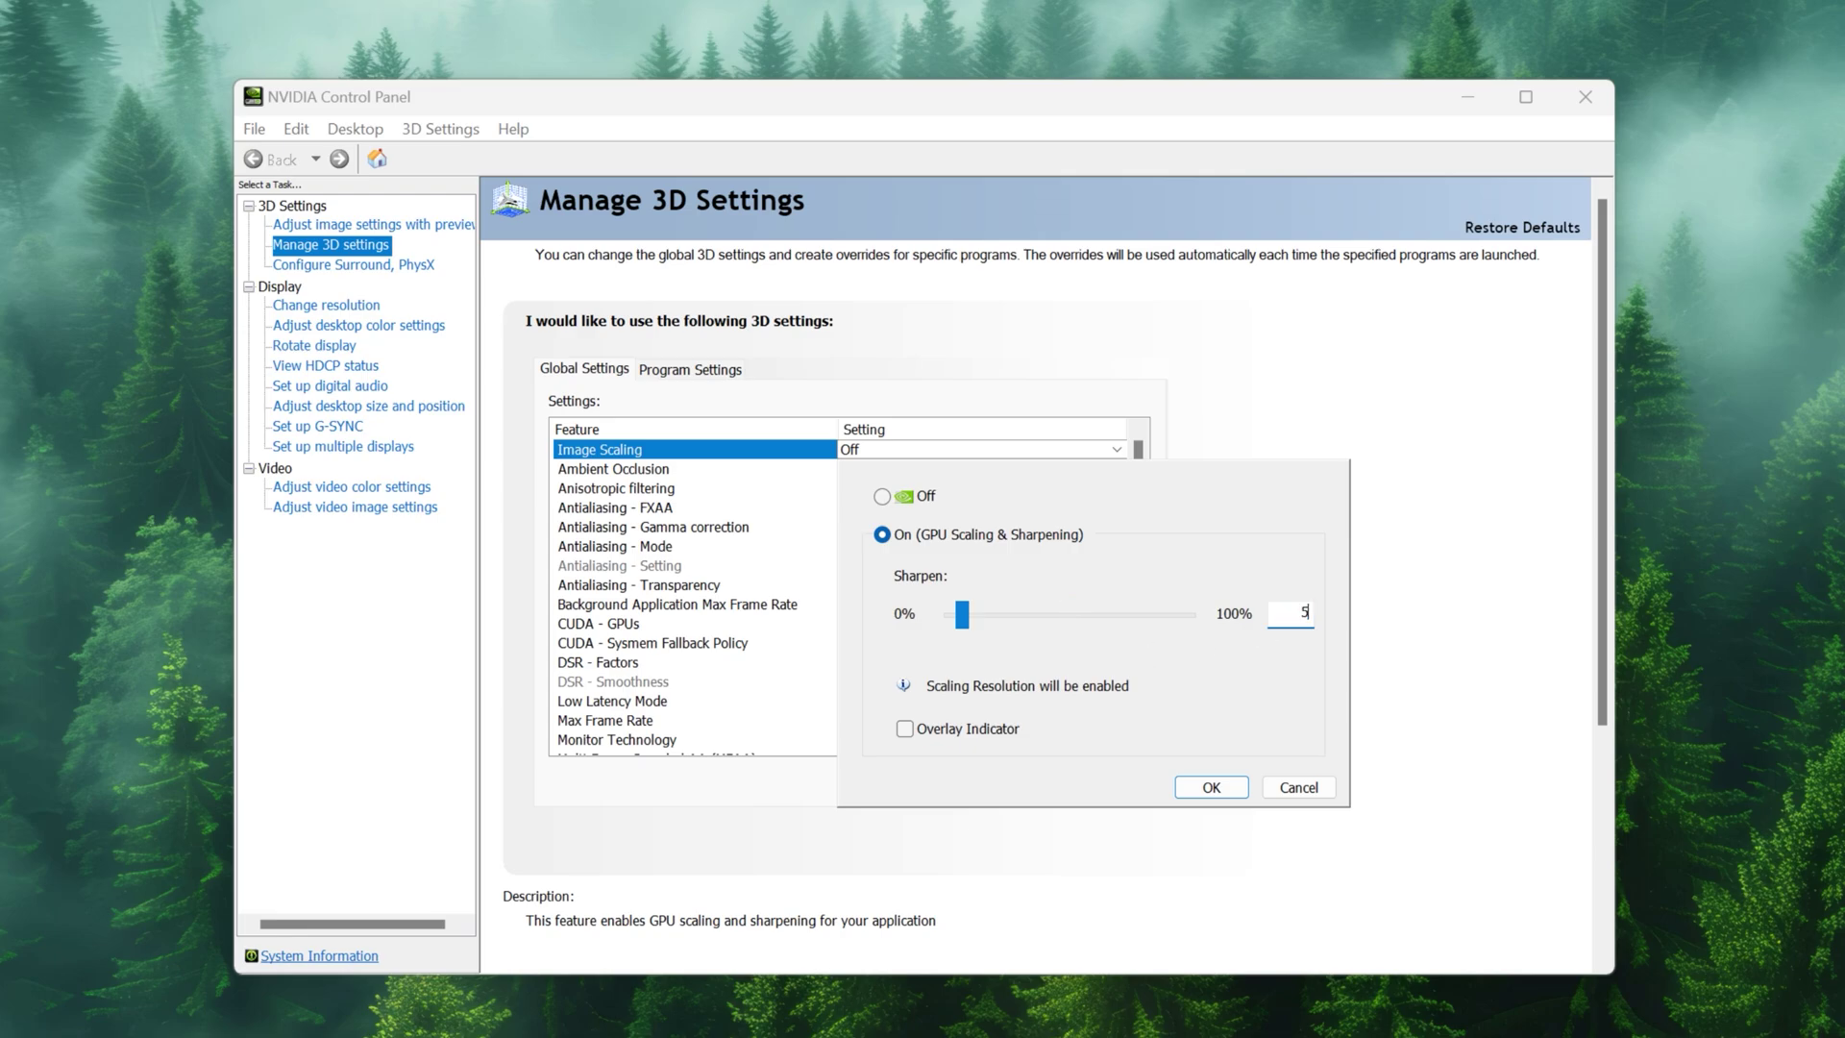
pyautogui.click(1209, 790)
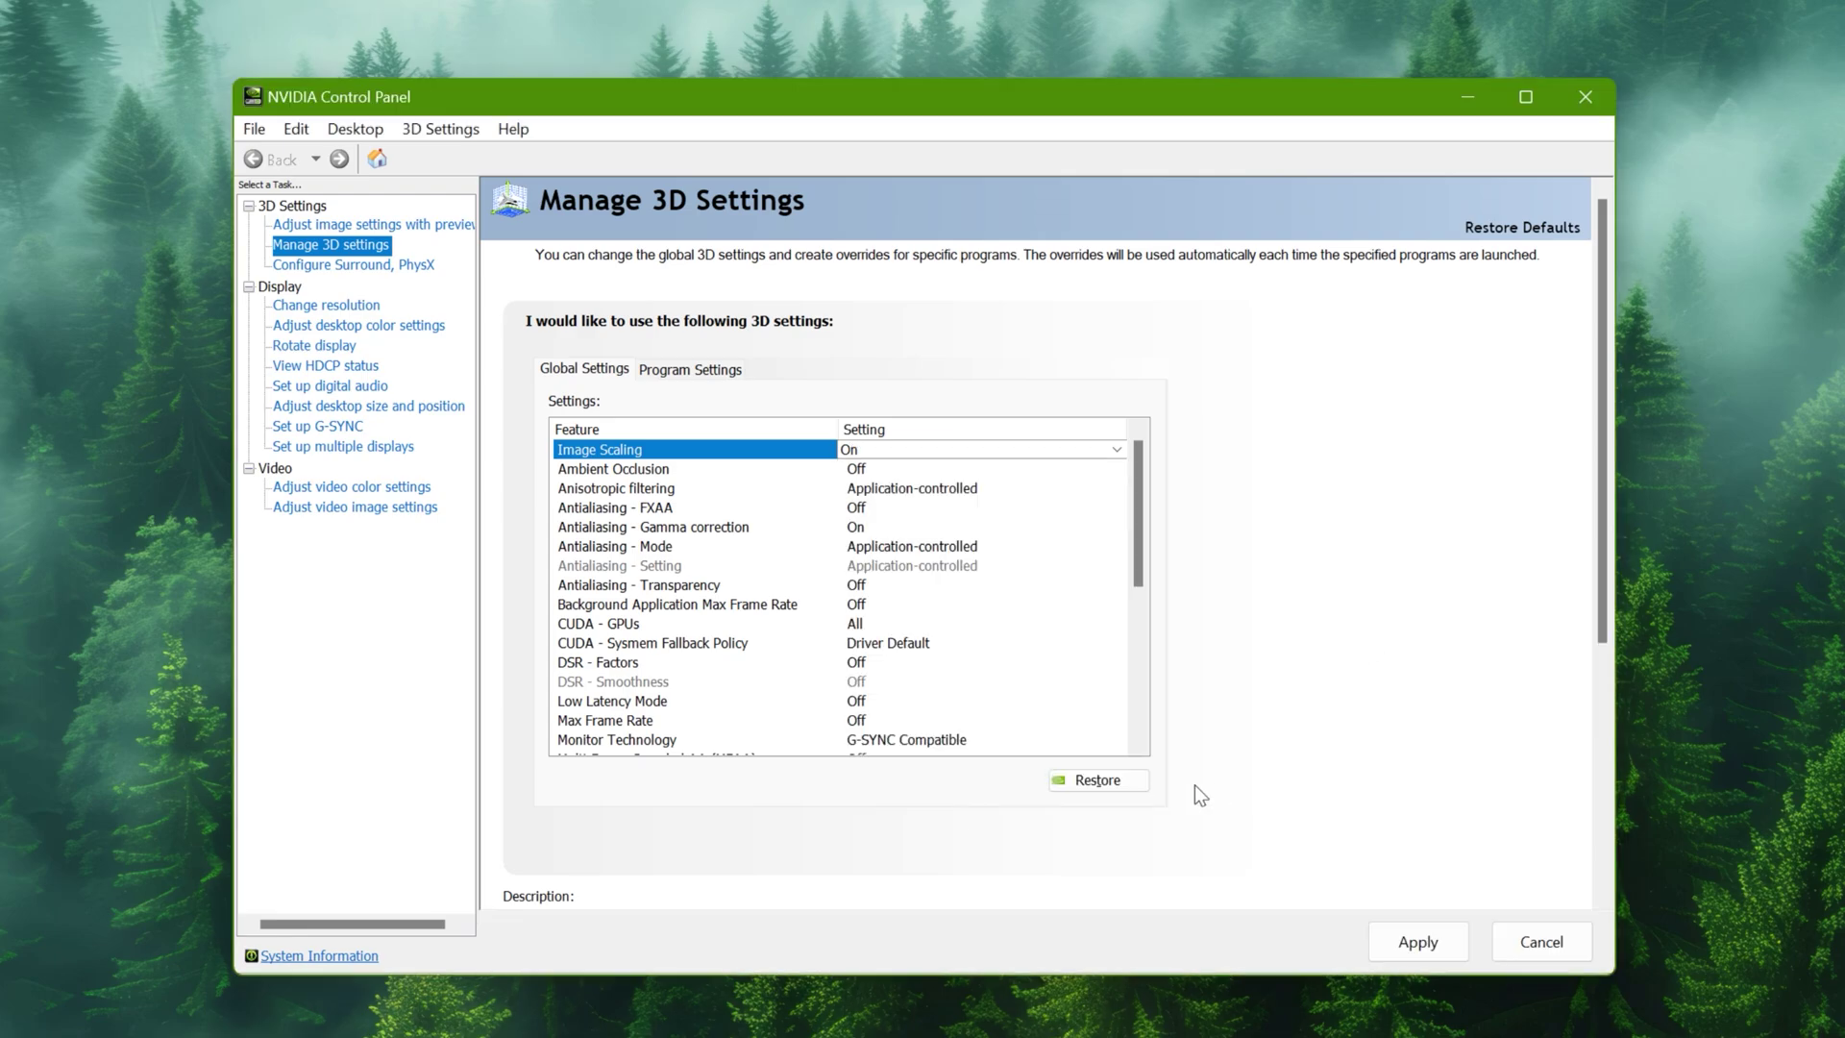
# Keep Ambient Occlusion Off, Anisotropic filtering Application-controlled, FXAA Off, and turn Gamma correction Off
pyautogui.click(867, 470)
pyautogui.click(868, 470)
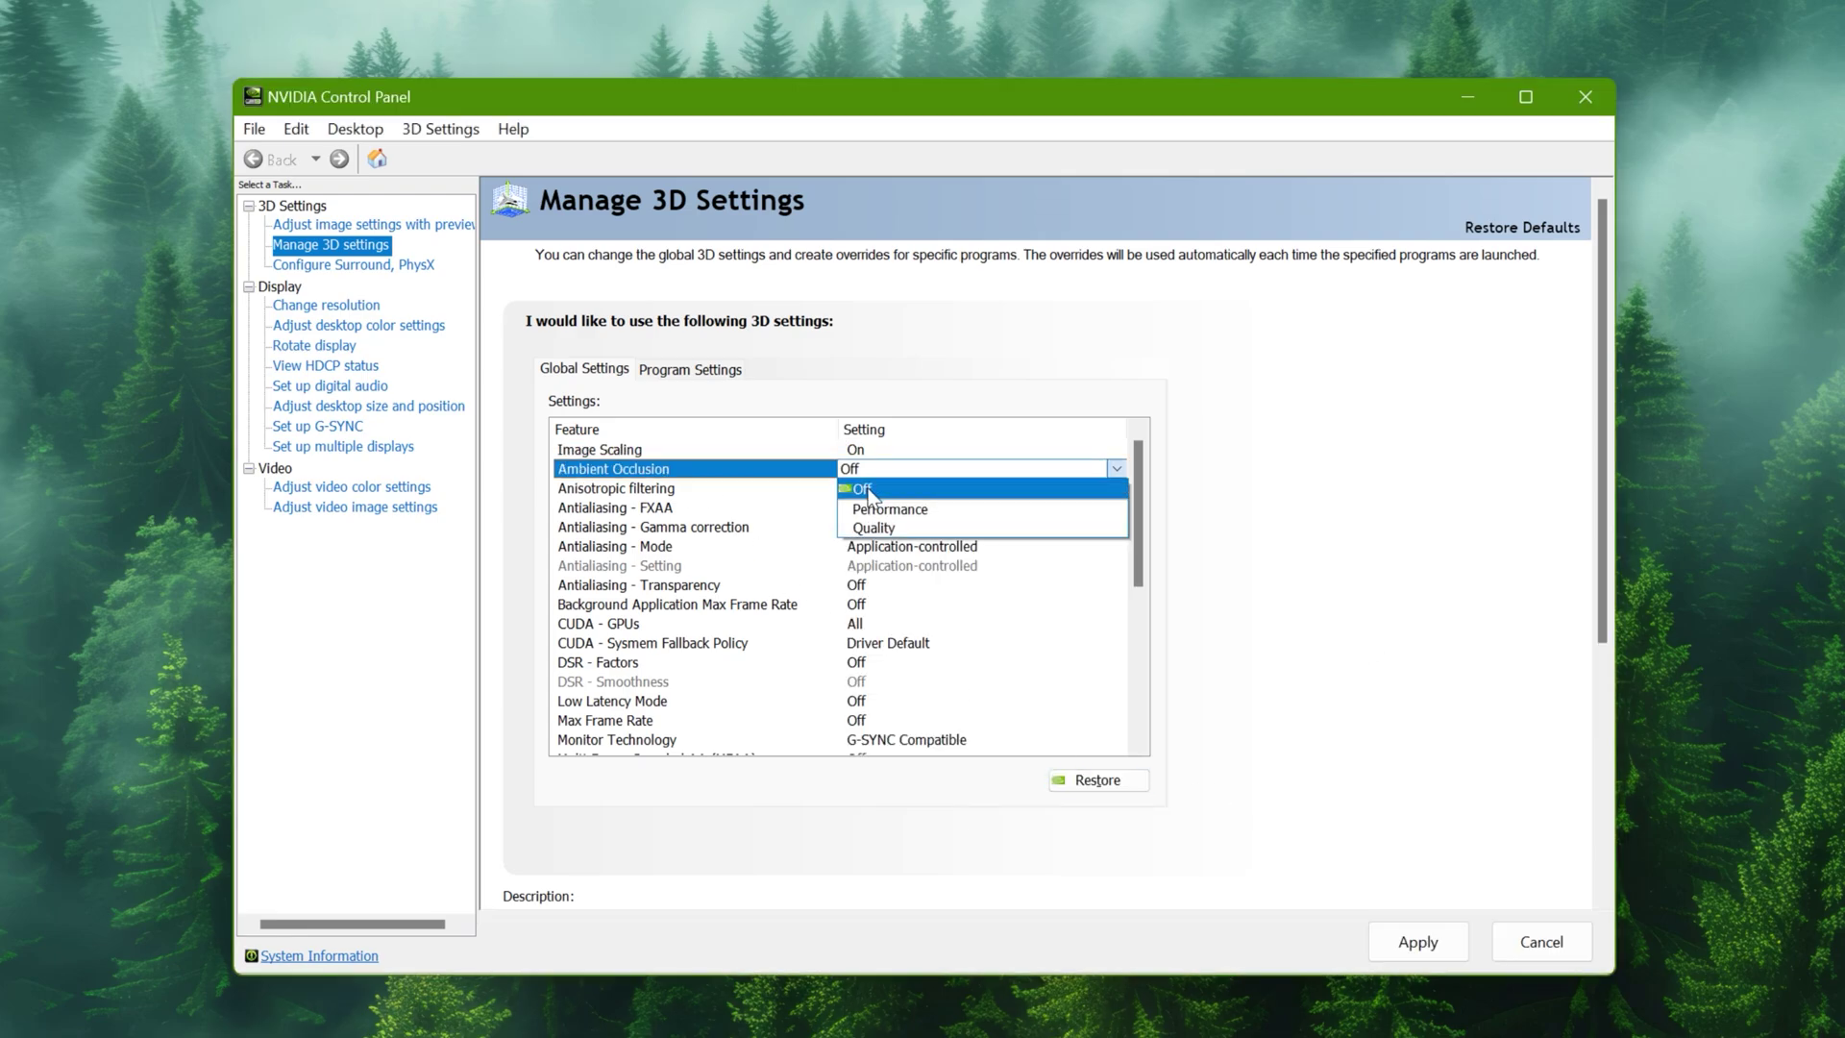
pyautogui.click(868, 490)
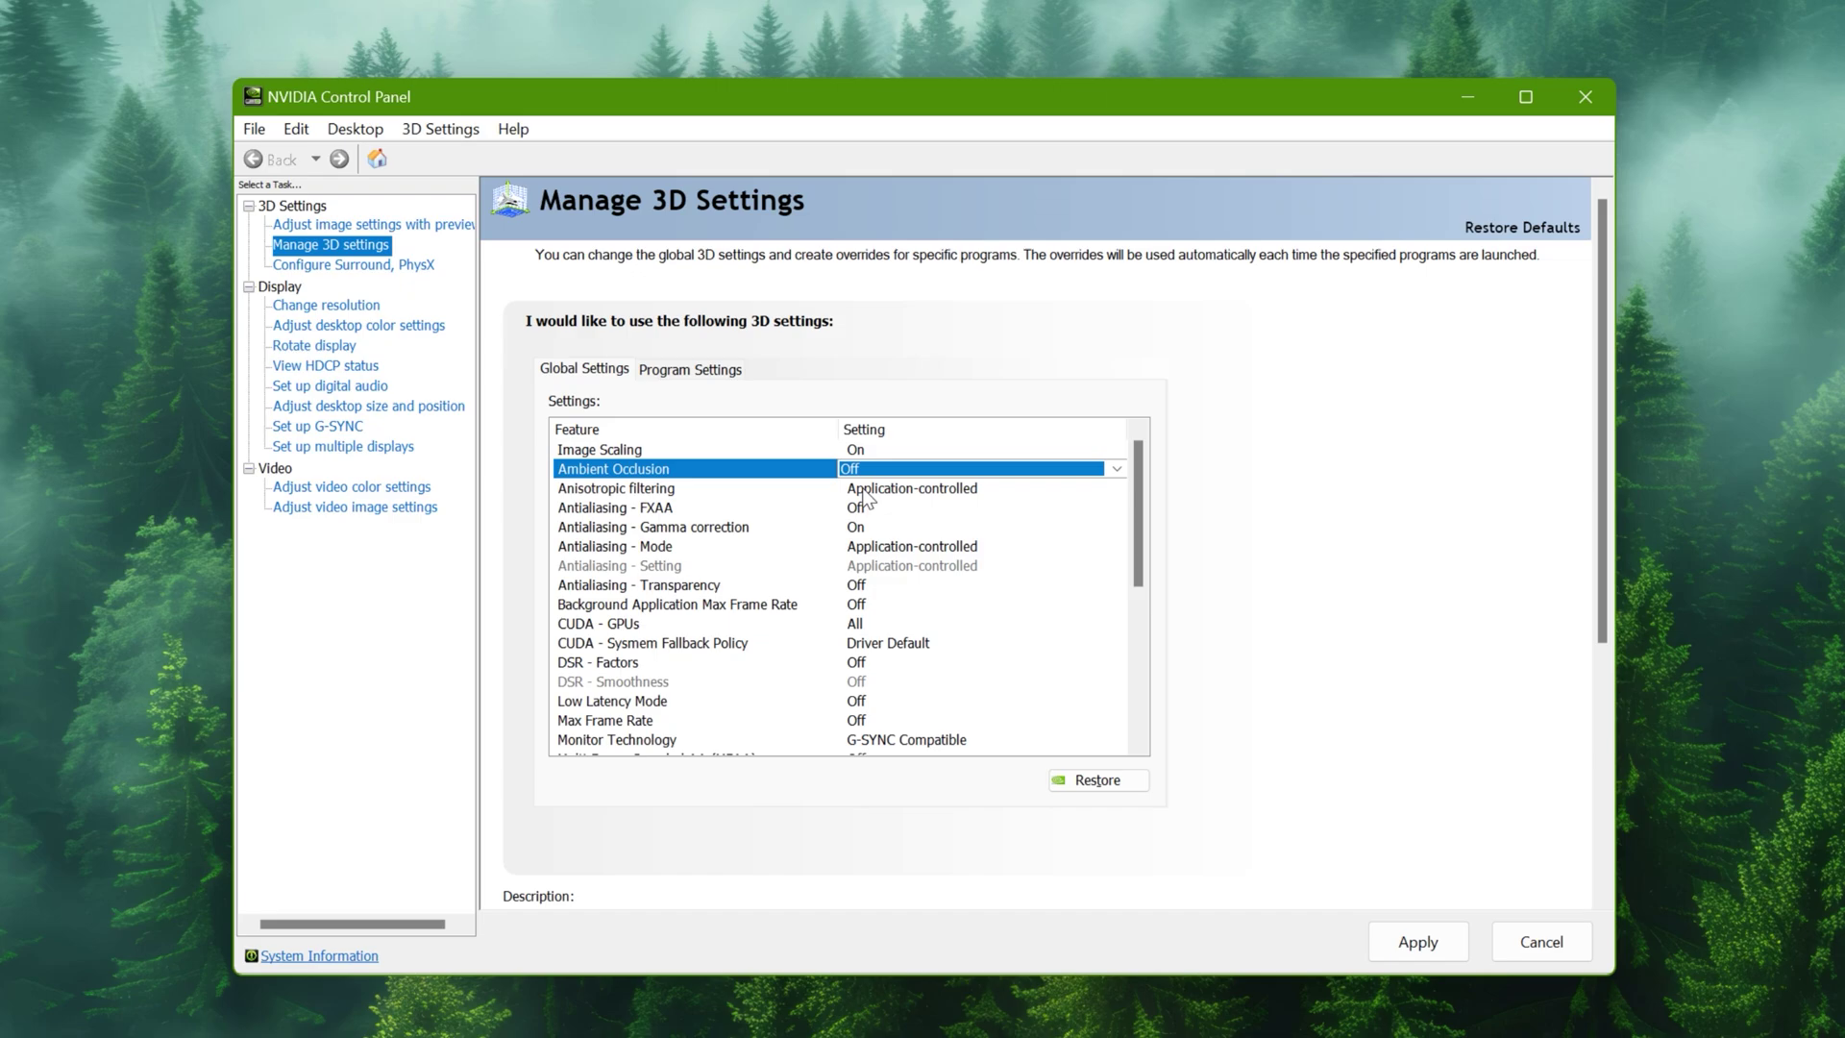
pyautogui.click(978, 494)
pyautogui.click(978, 494)
pyautogui.click(944, 509)
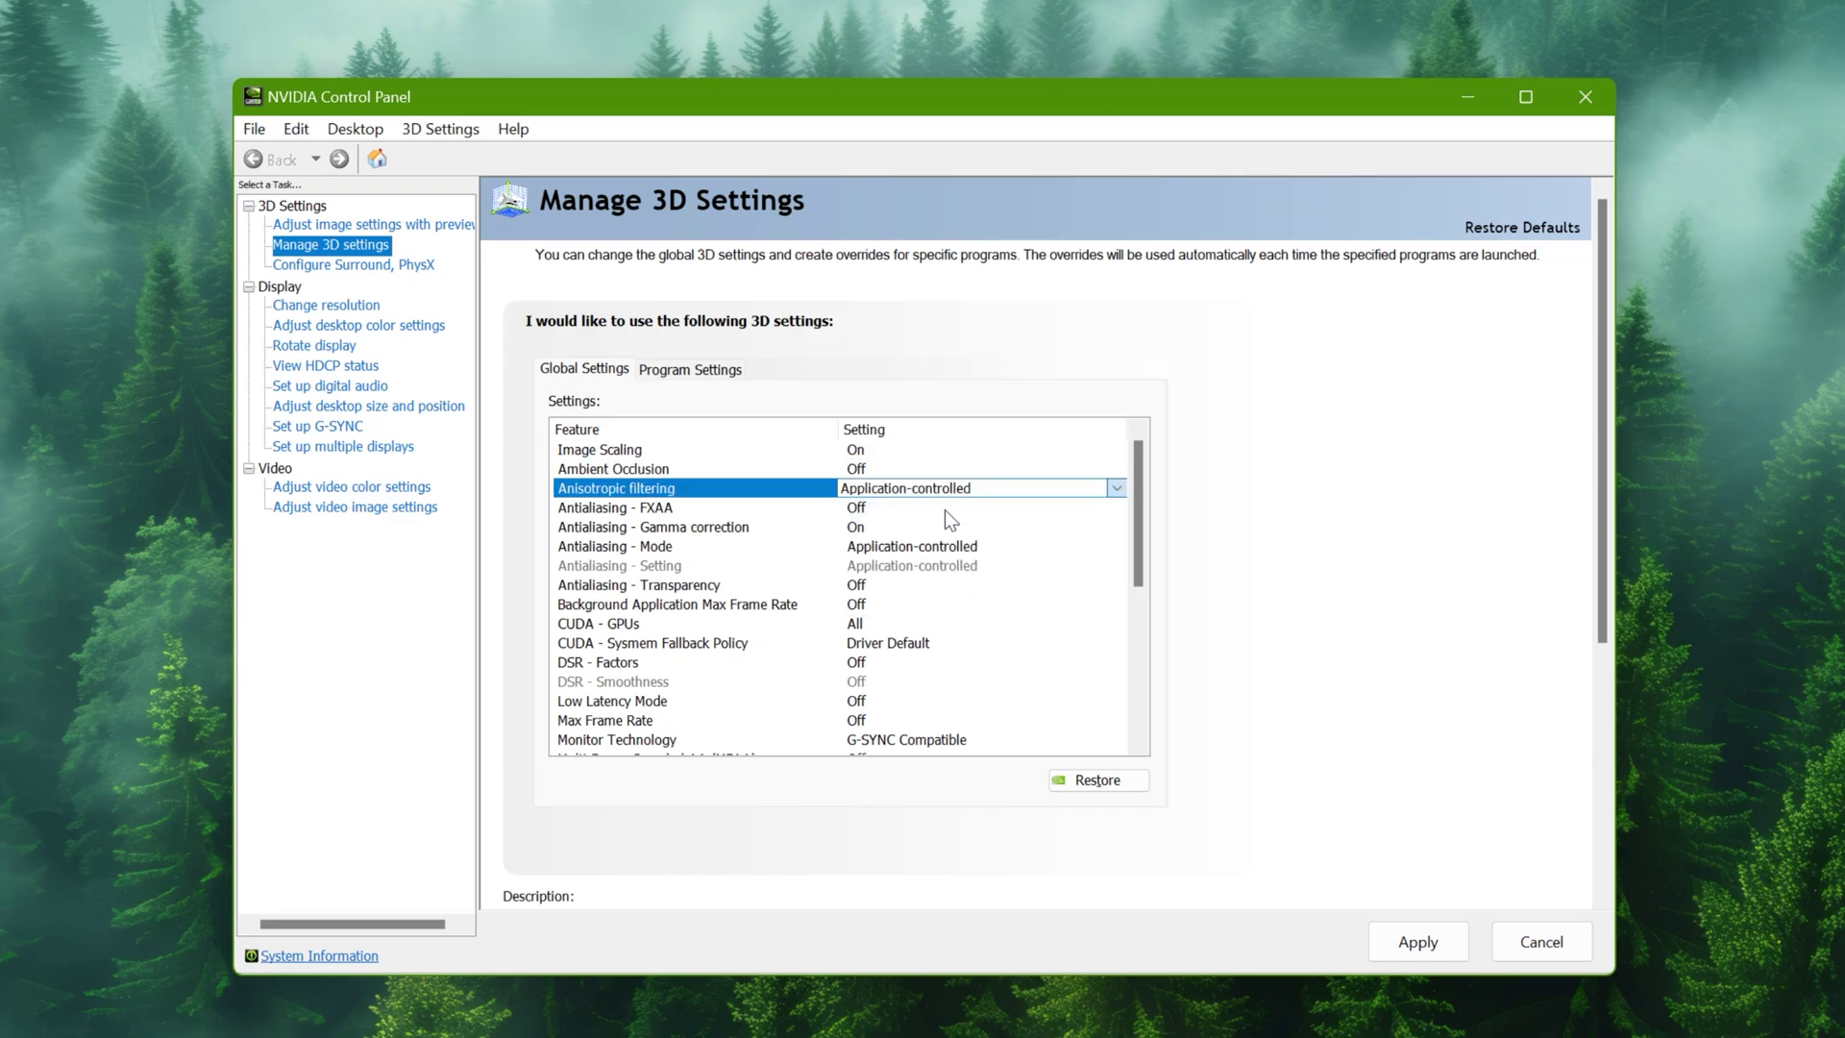
pyautogui.click(870, 507)
pyautogui.click(870, 508)
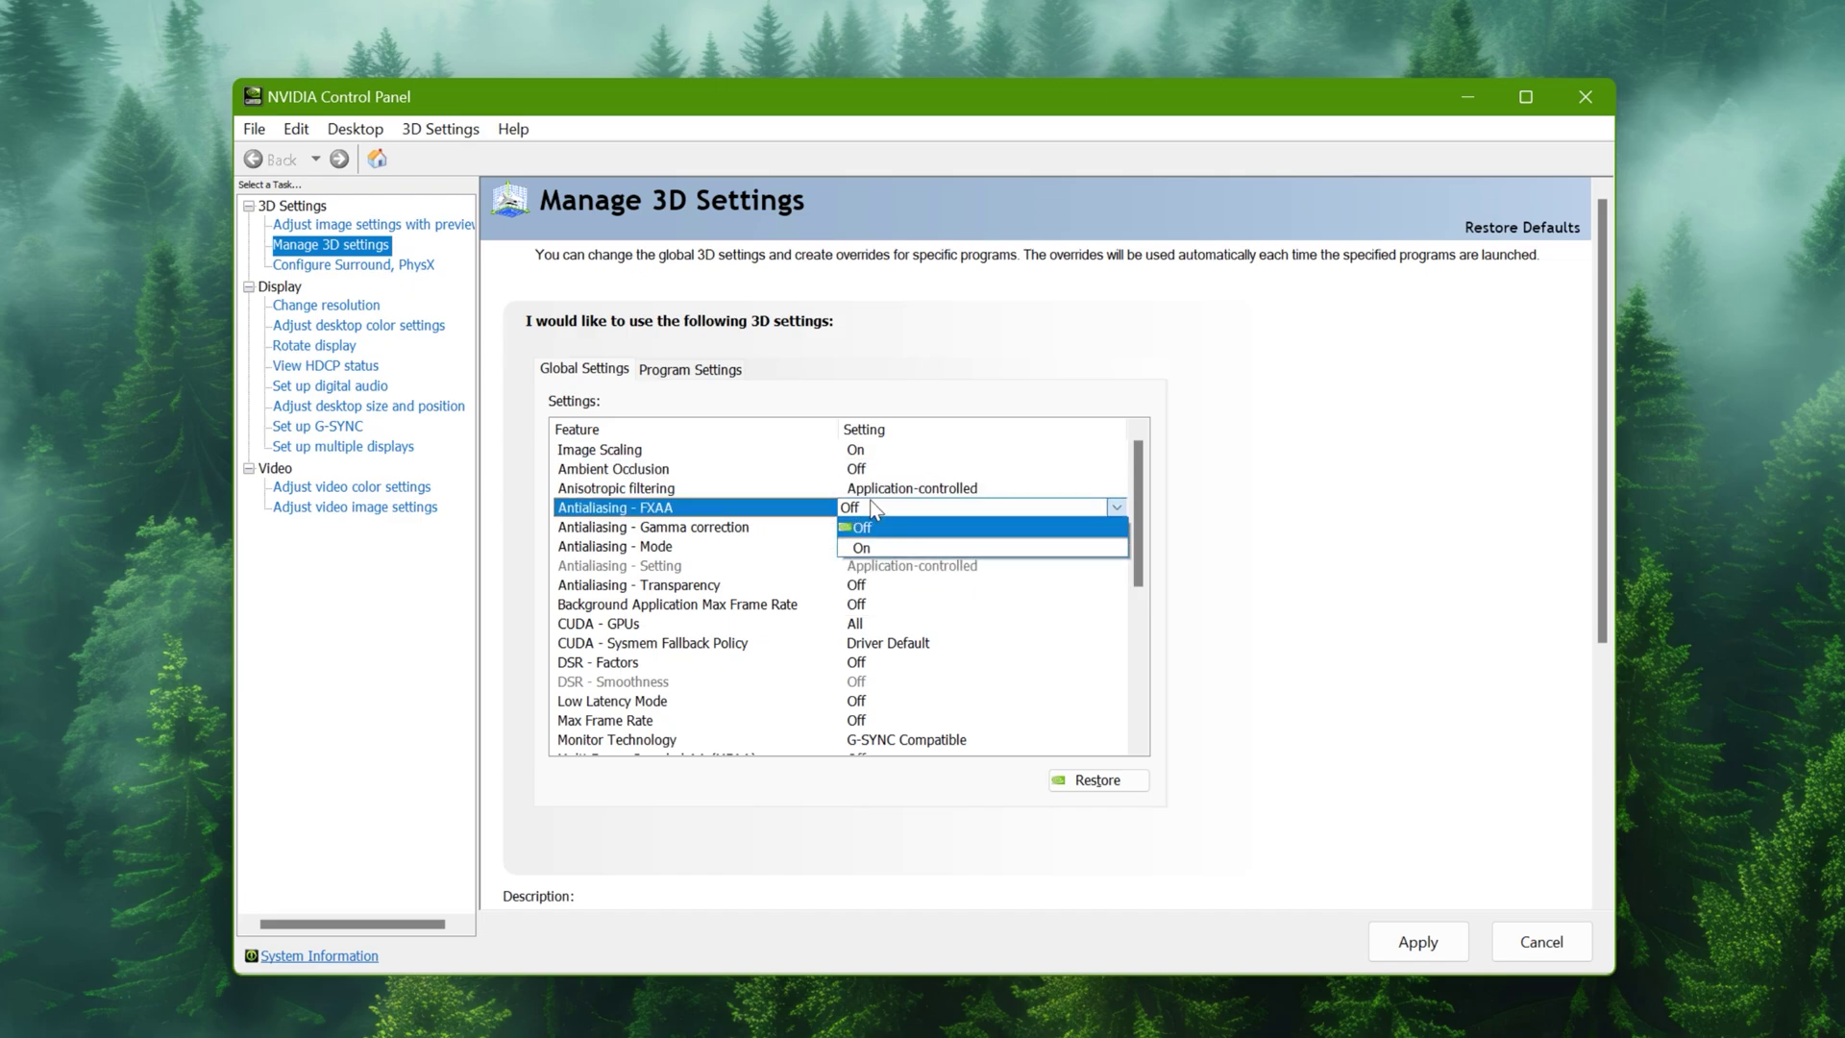
pyautogui.click(864, 529)
pyautogui.click(860, 528)
pyautogui.click(861, 528)
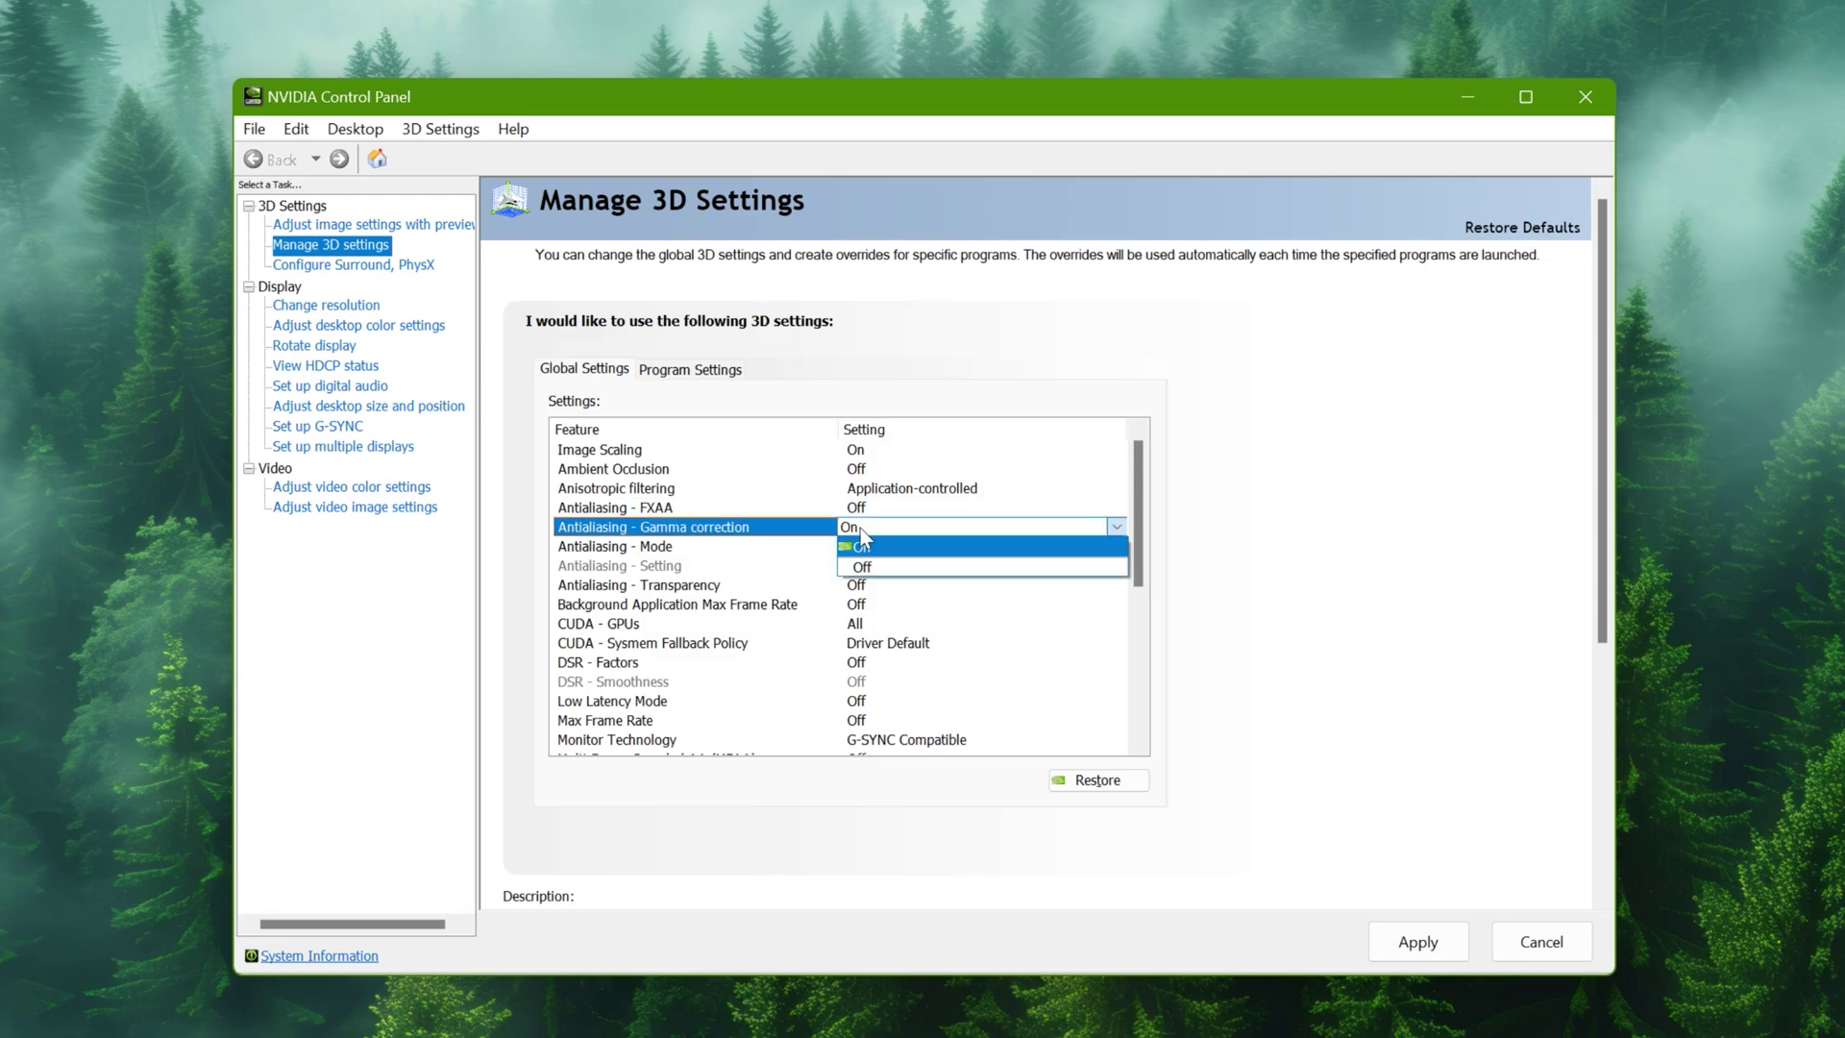
pyautogui.click(878, 566)
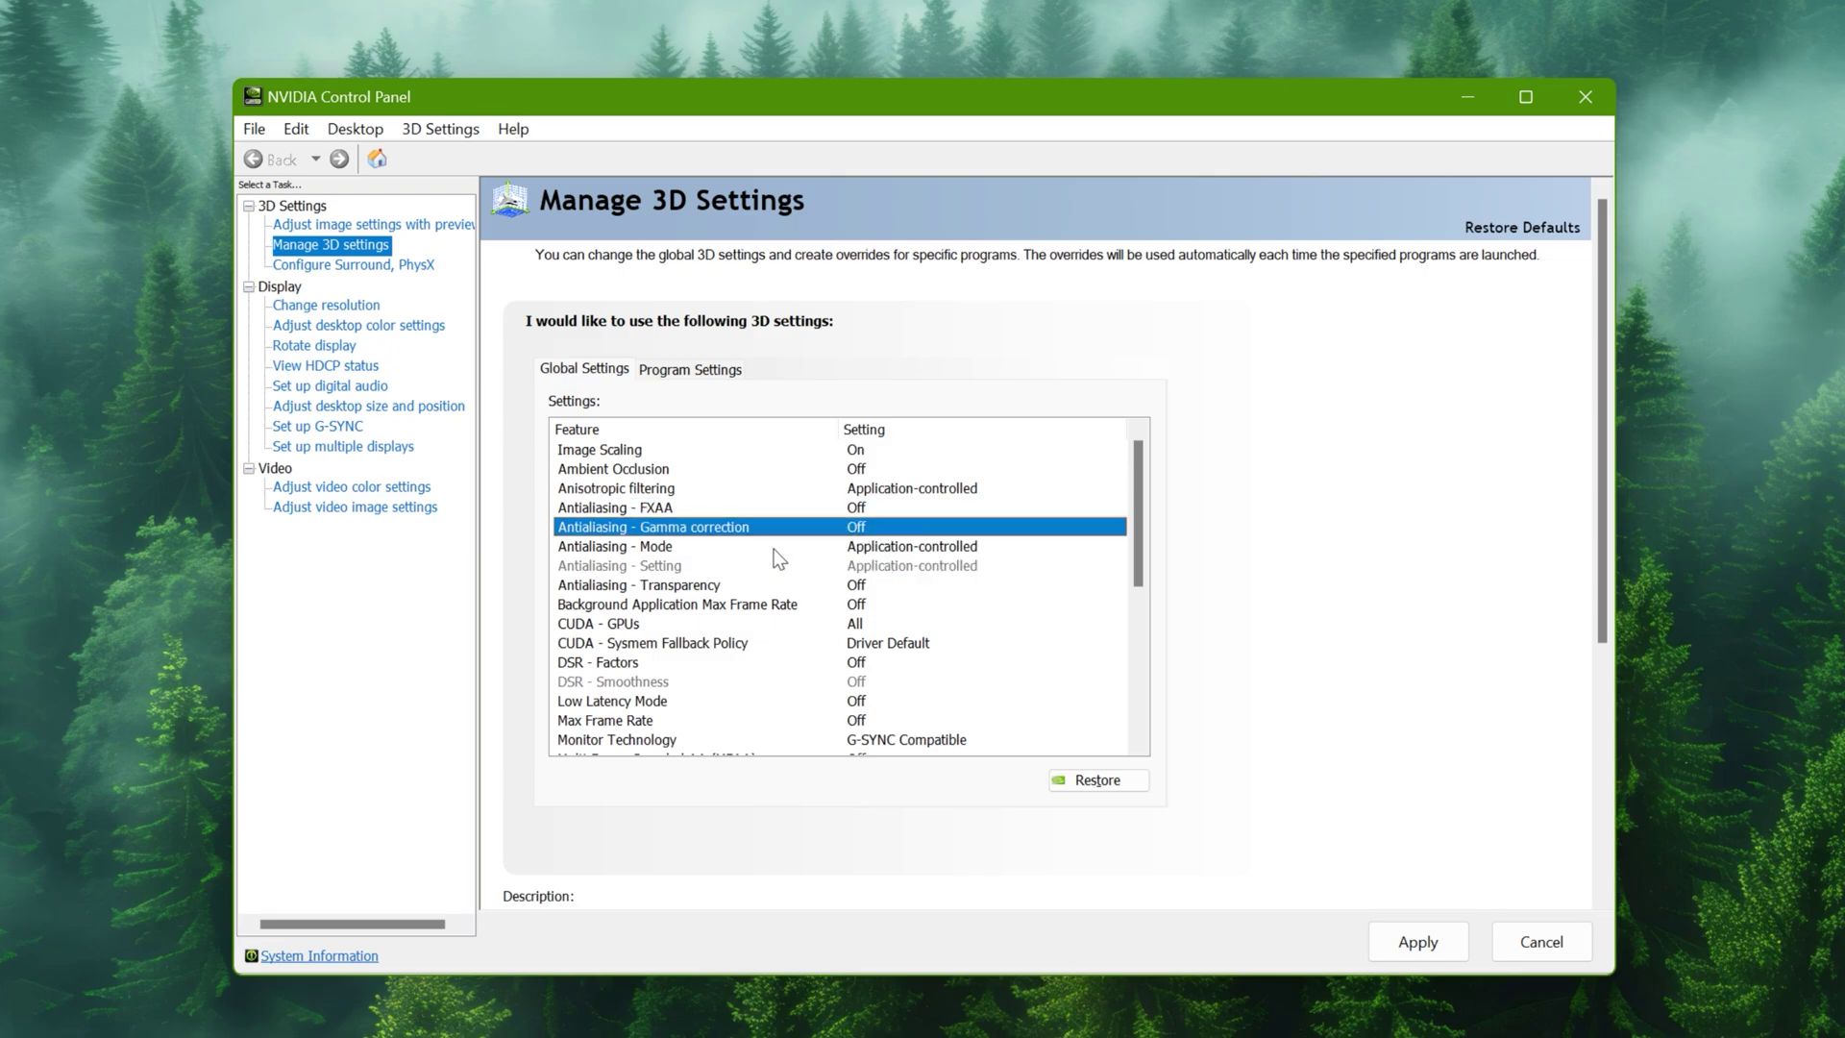
# Keep Antialiasing mode Application-controlled, Transparency Off, and Background Max Frame Rate Off
pyautogui.click(914, 547)
pyautogui.click(914, 547)
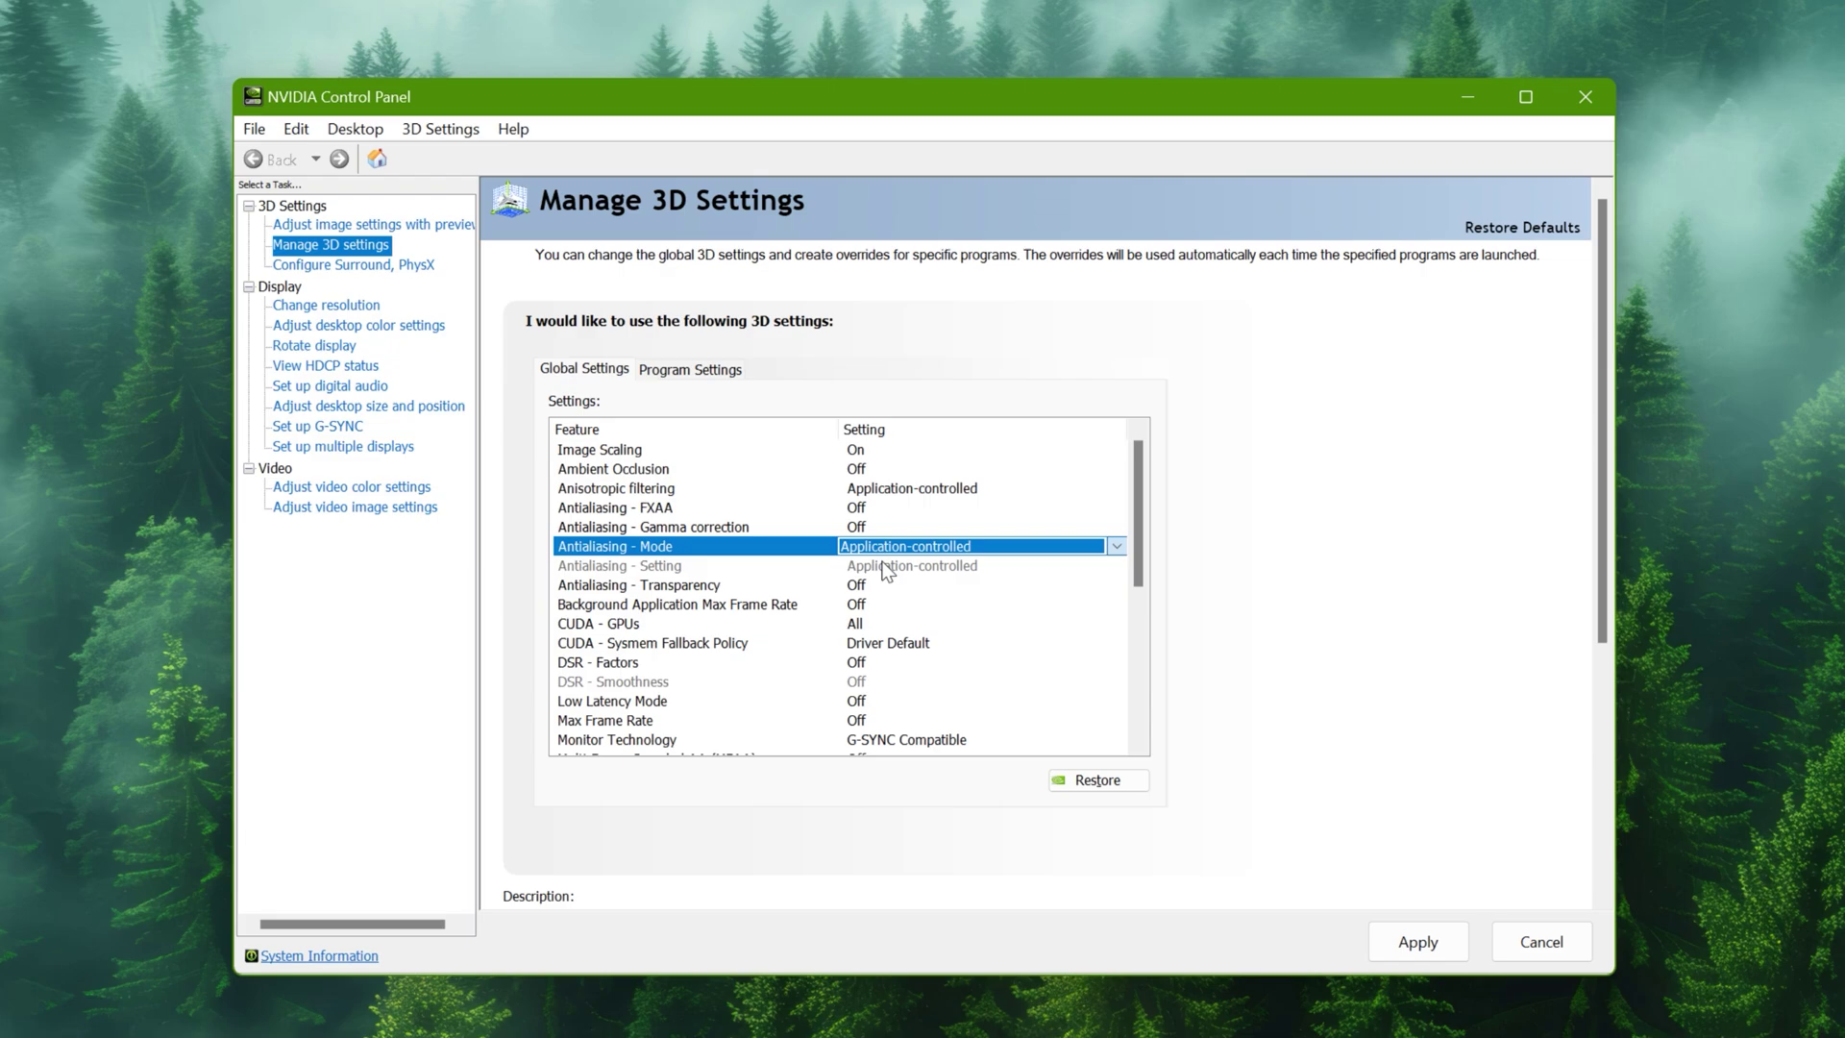
pyautogui.click(886, 569)
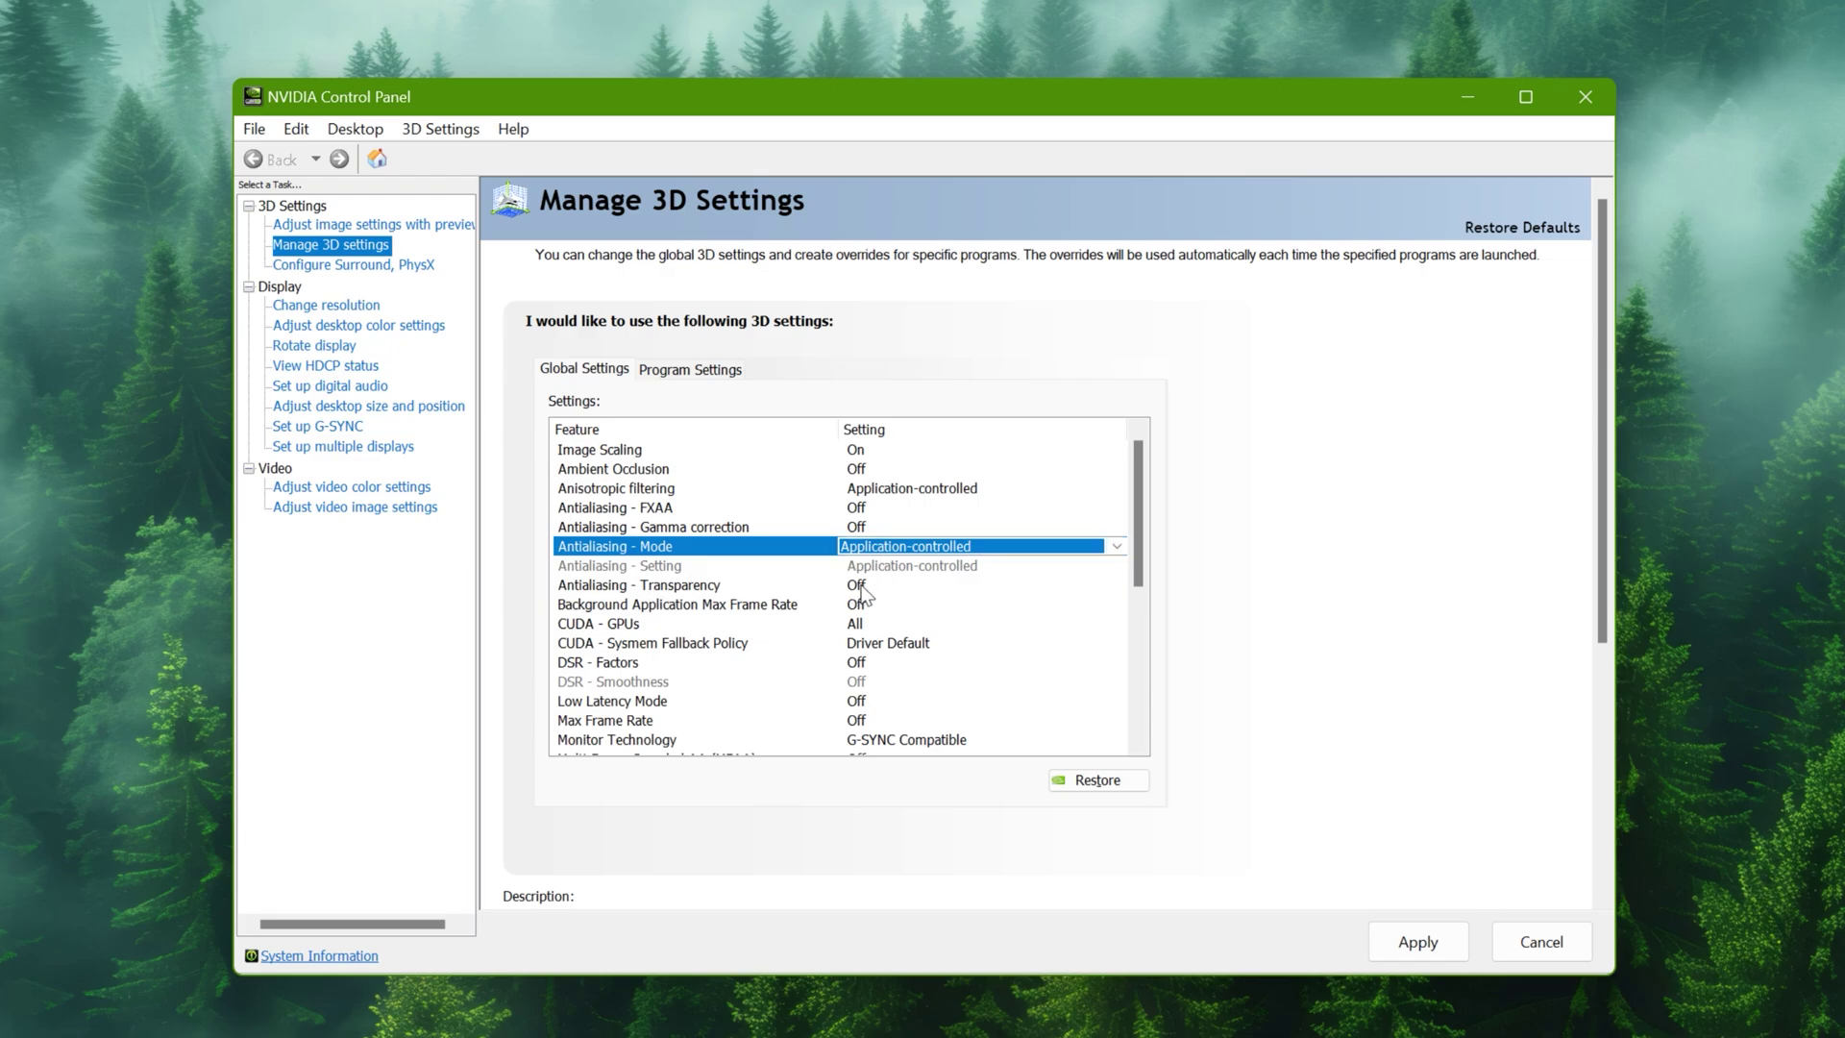
pyautogui.click(860, 588)
pyautogui.click(903, 587)
pyautogui.click(922, 605)
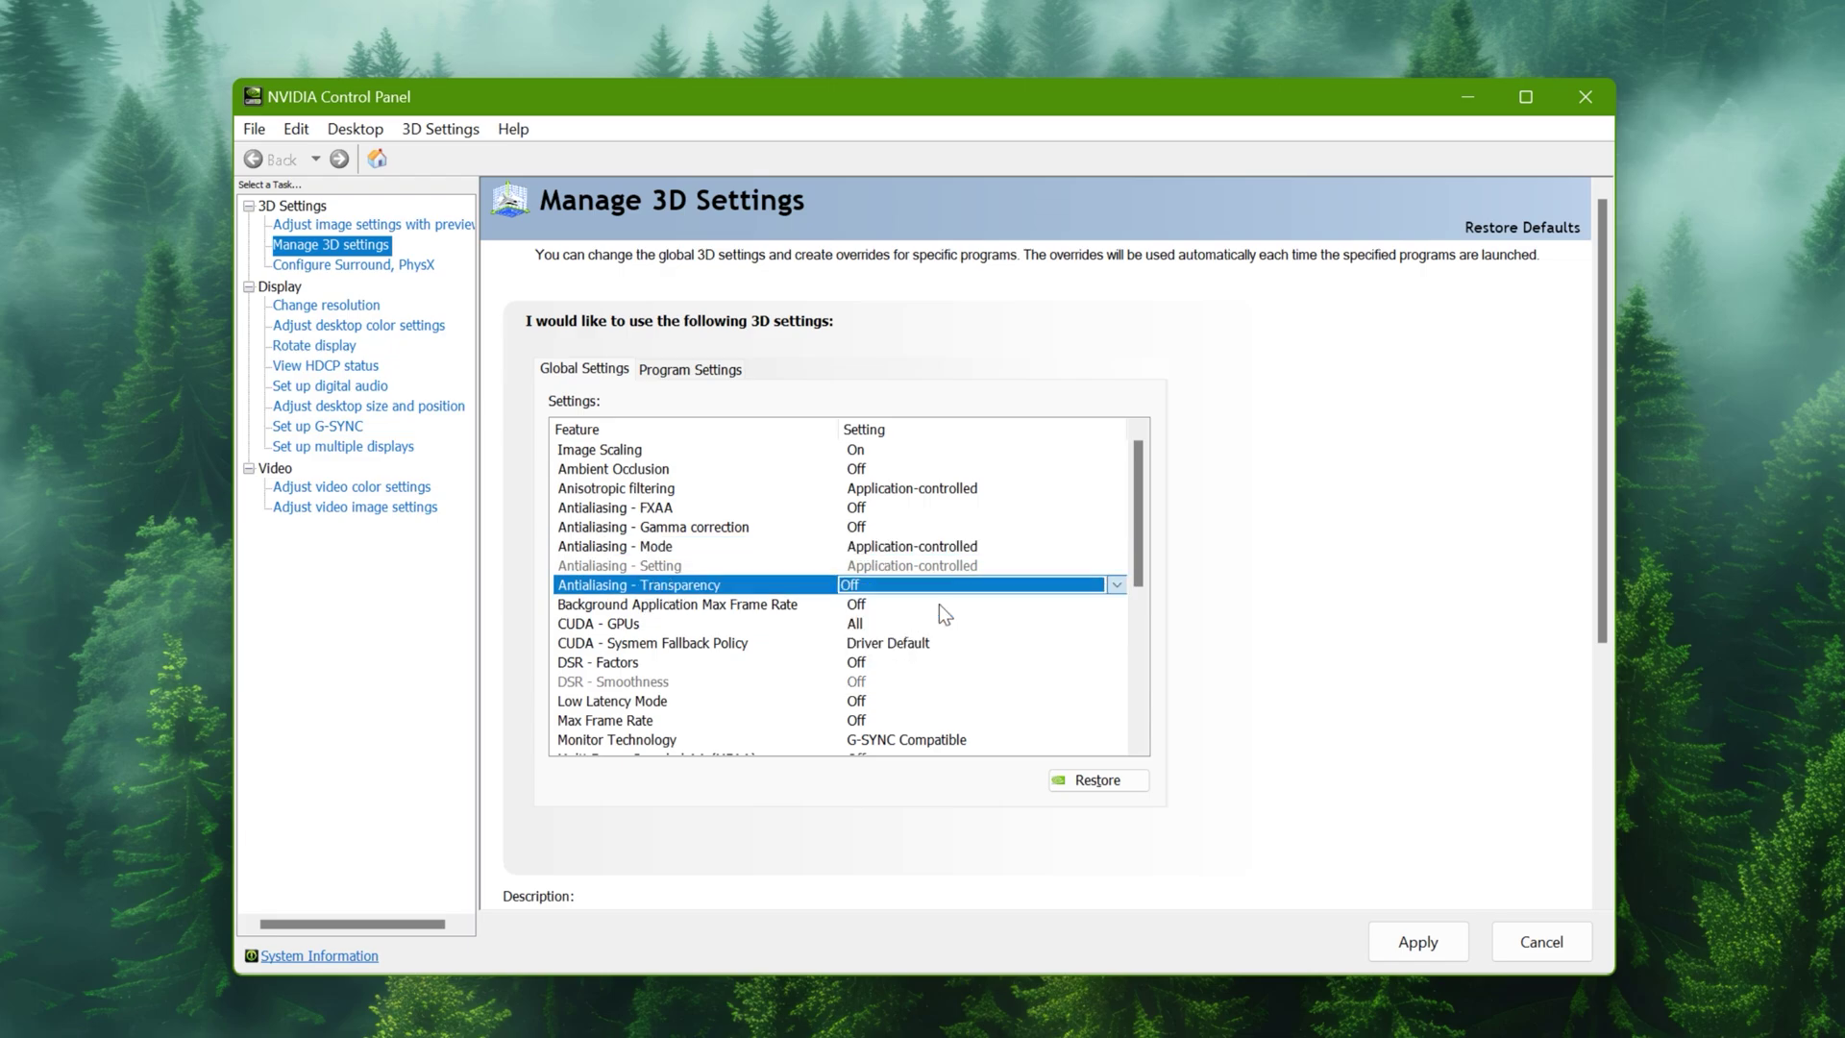
pyautogui.click(928, 604)
pyautogui.click(929, 604)
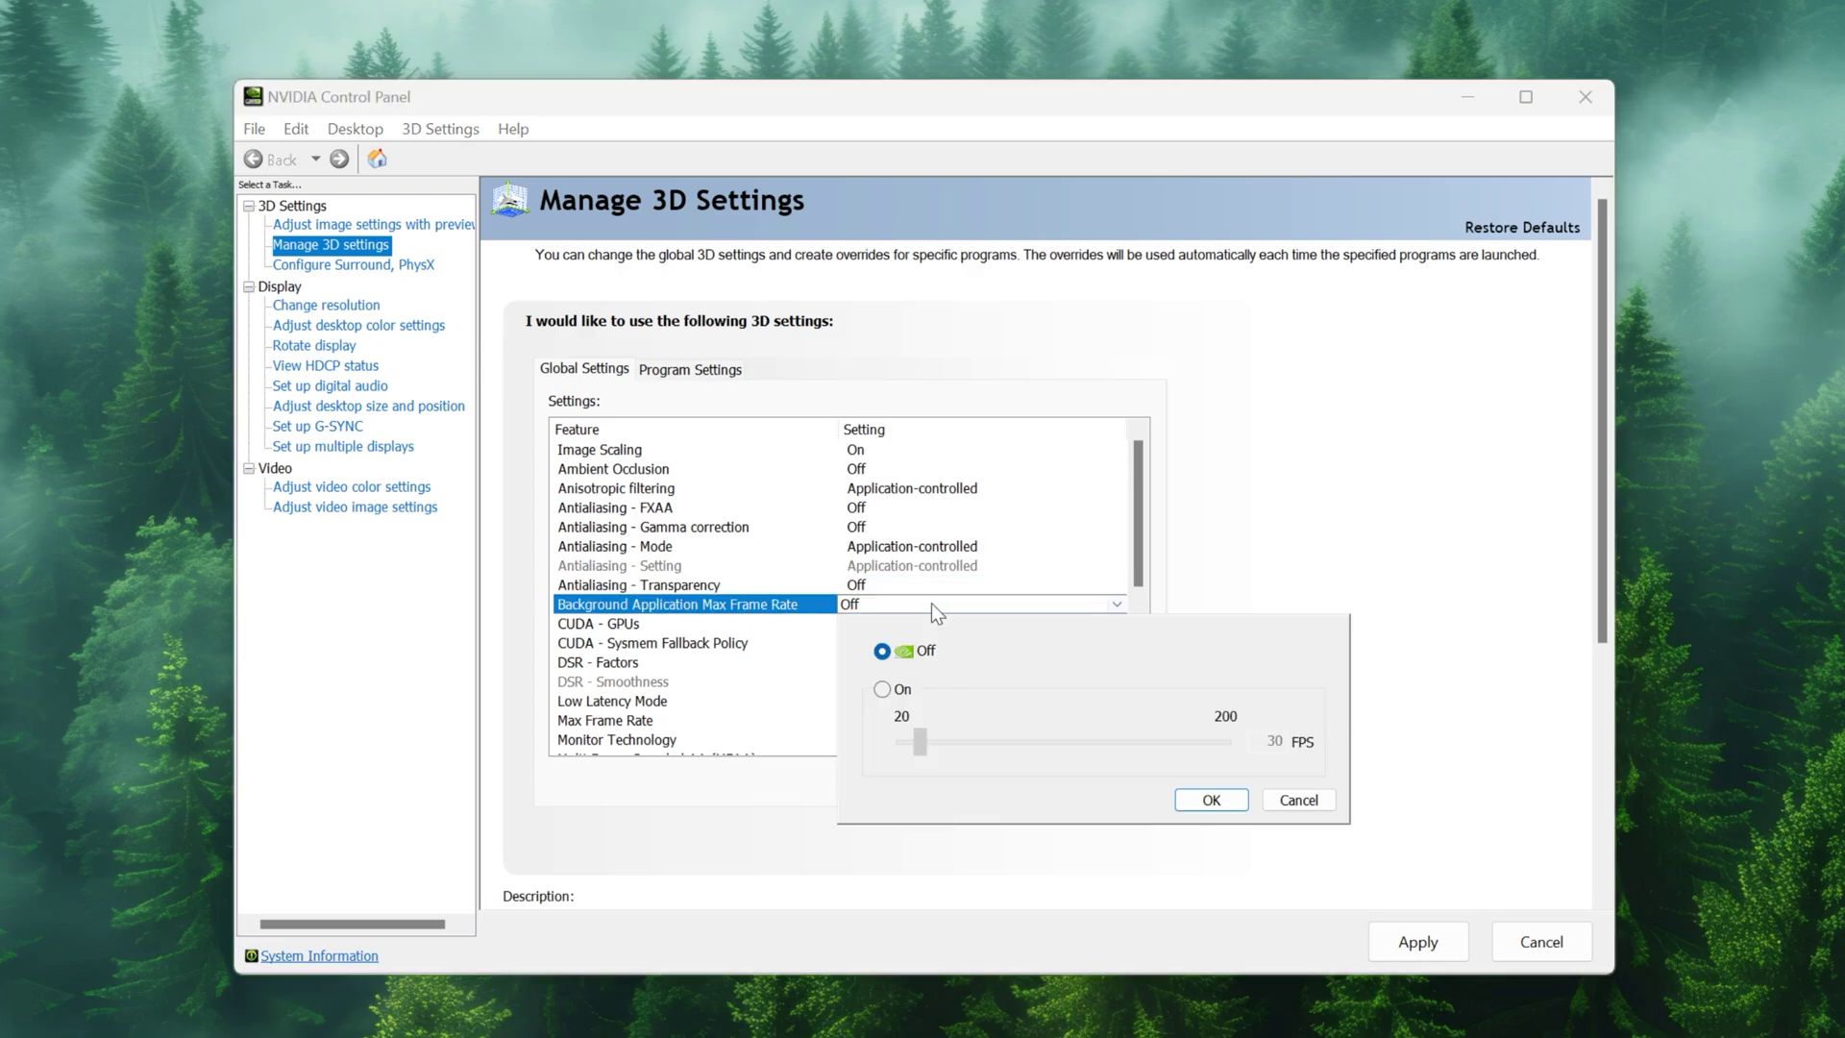
pyautogui.click(1183, 802)
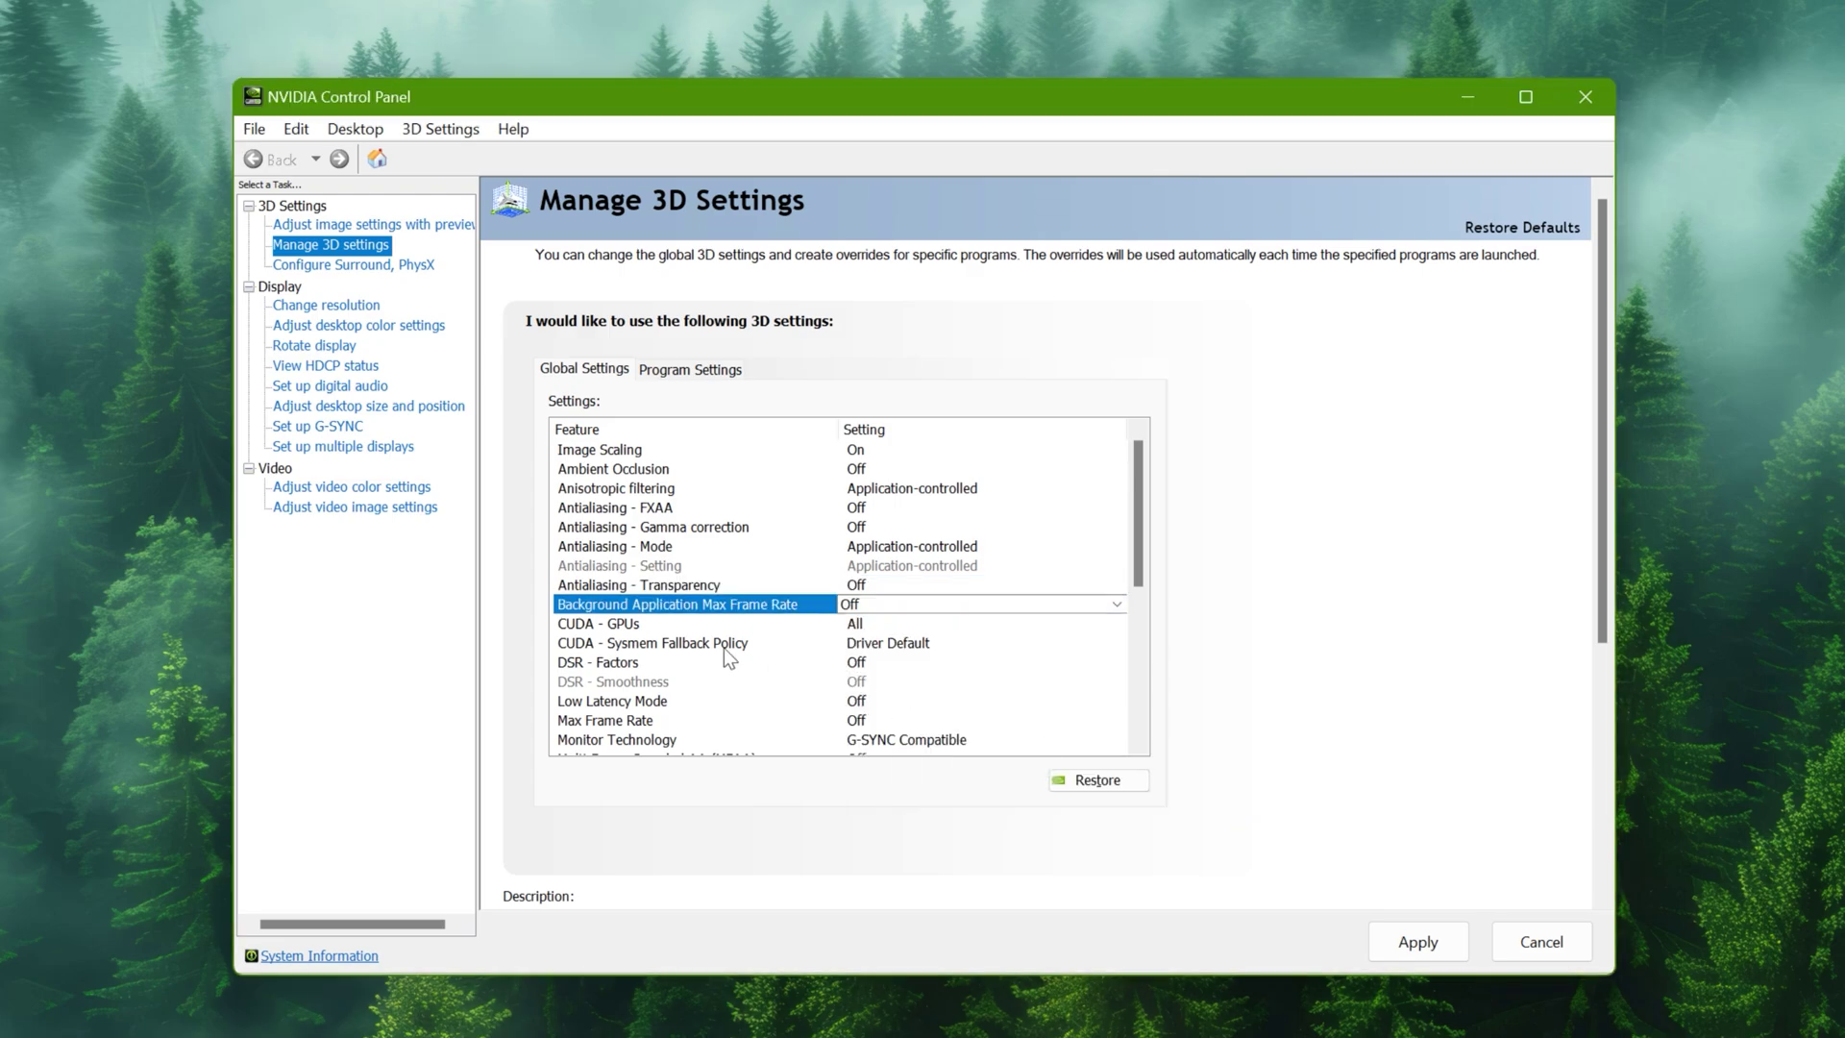
# Keep CUDA on the RTX 3060 Ti, Sysmem Fallback at Driver Default, and DSR Factors Off
pyautogui.click(898, 624)
pyautogui.click(898, 625)
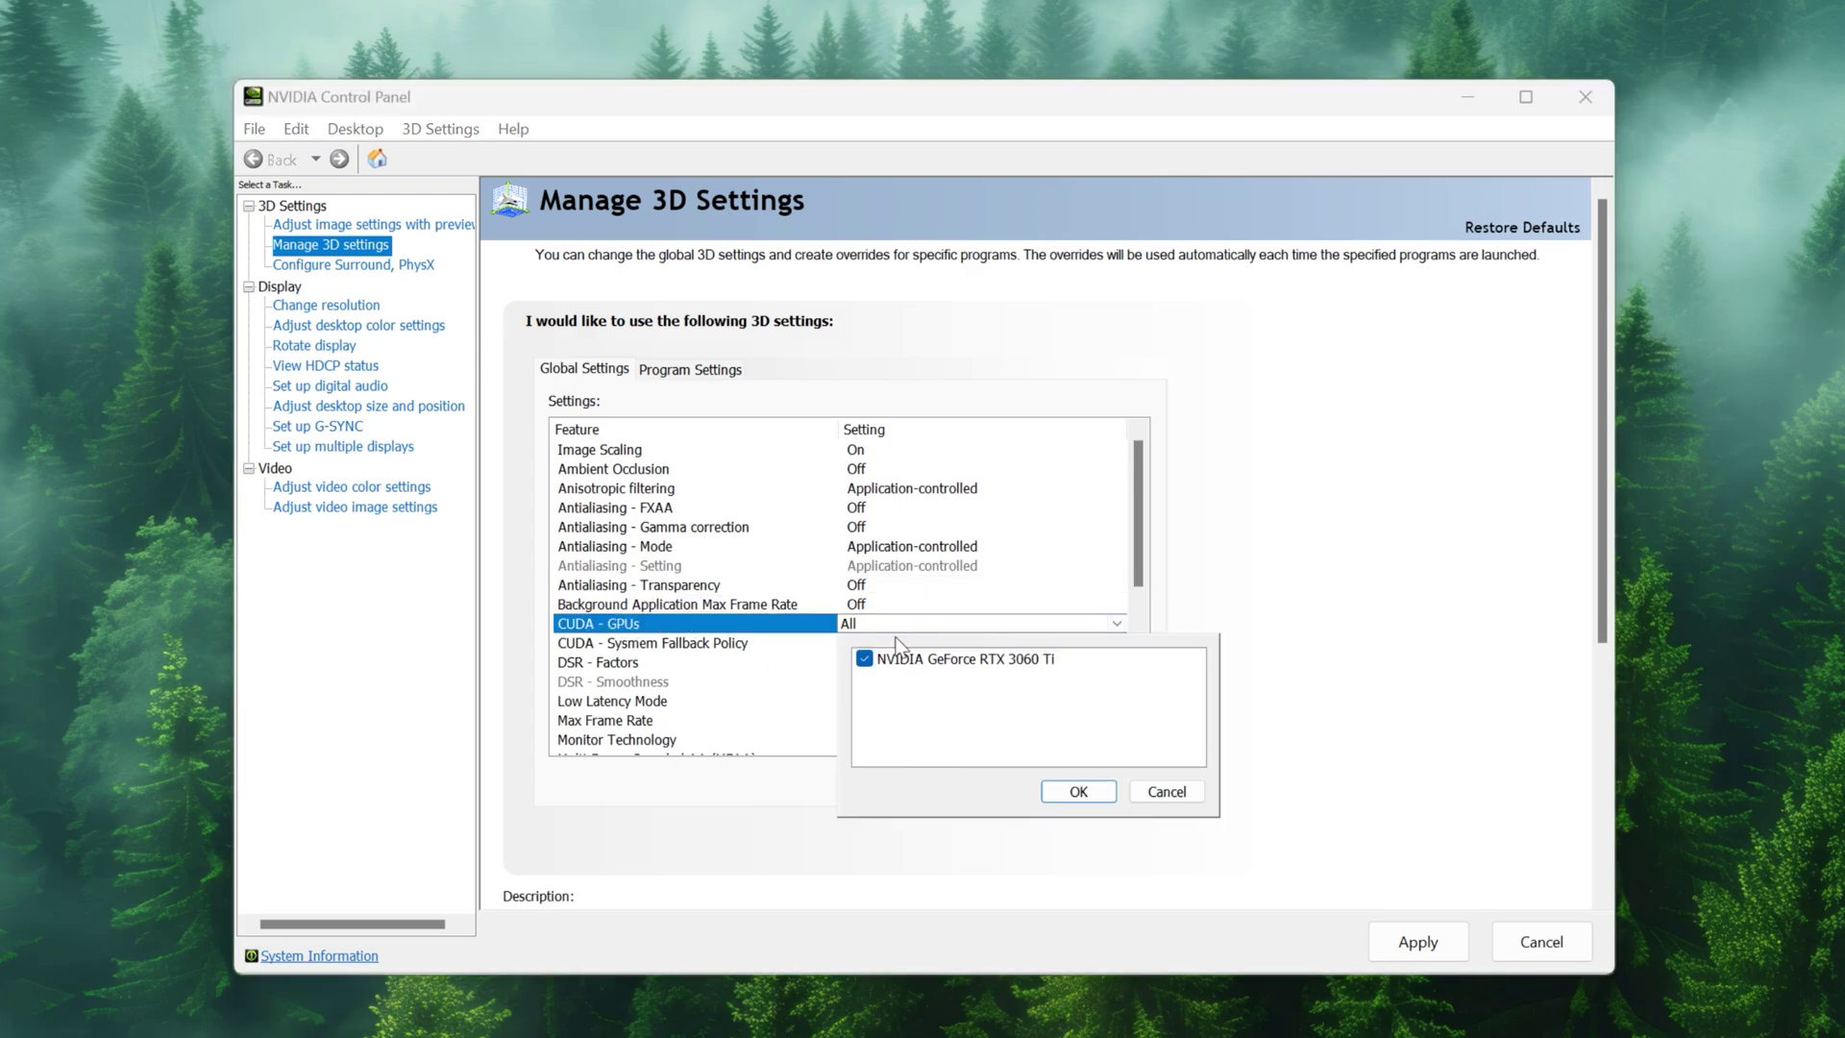
pyautogui.click(1078, 791)
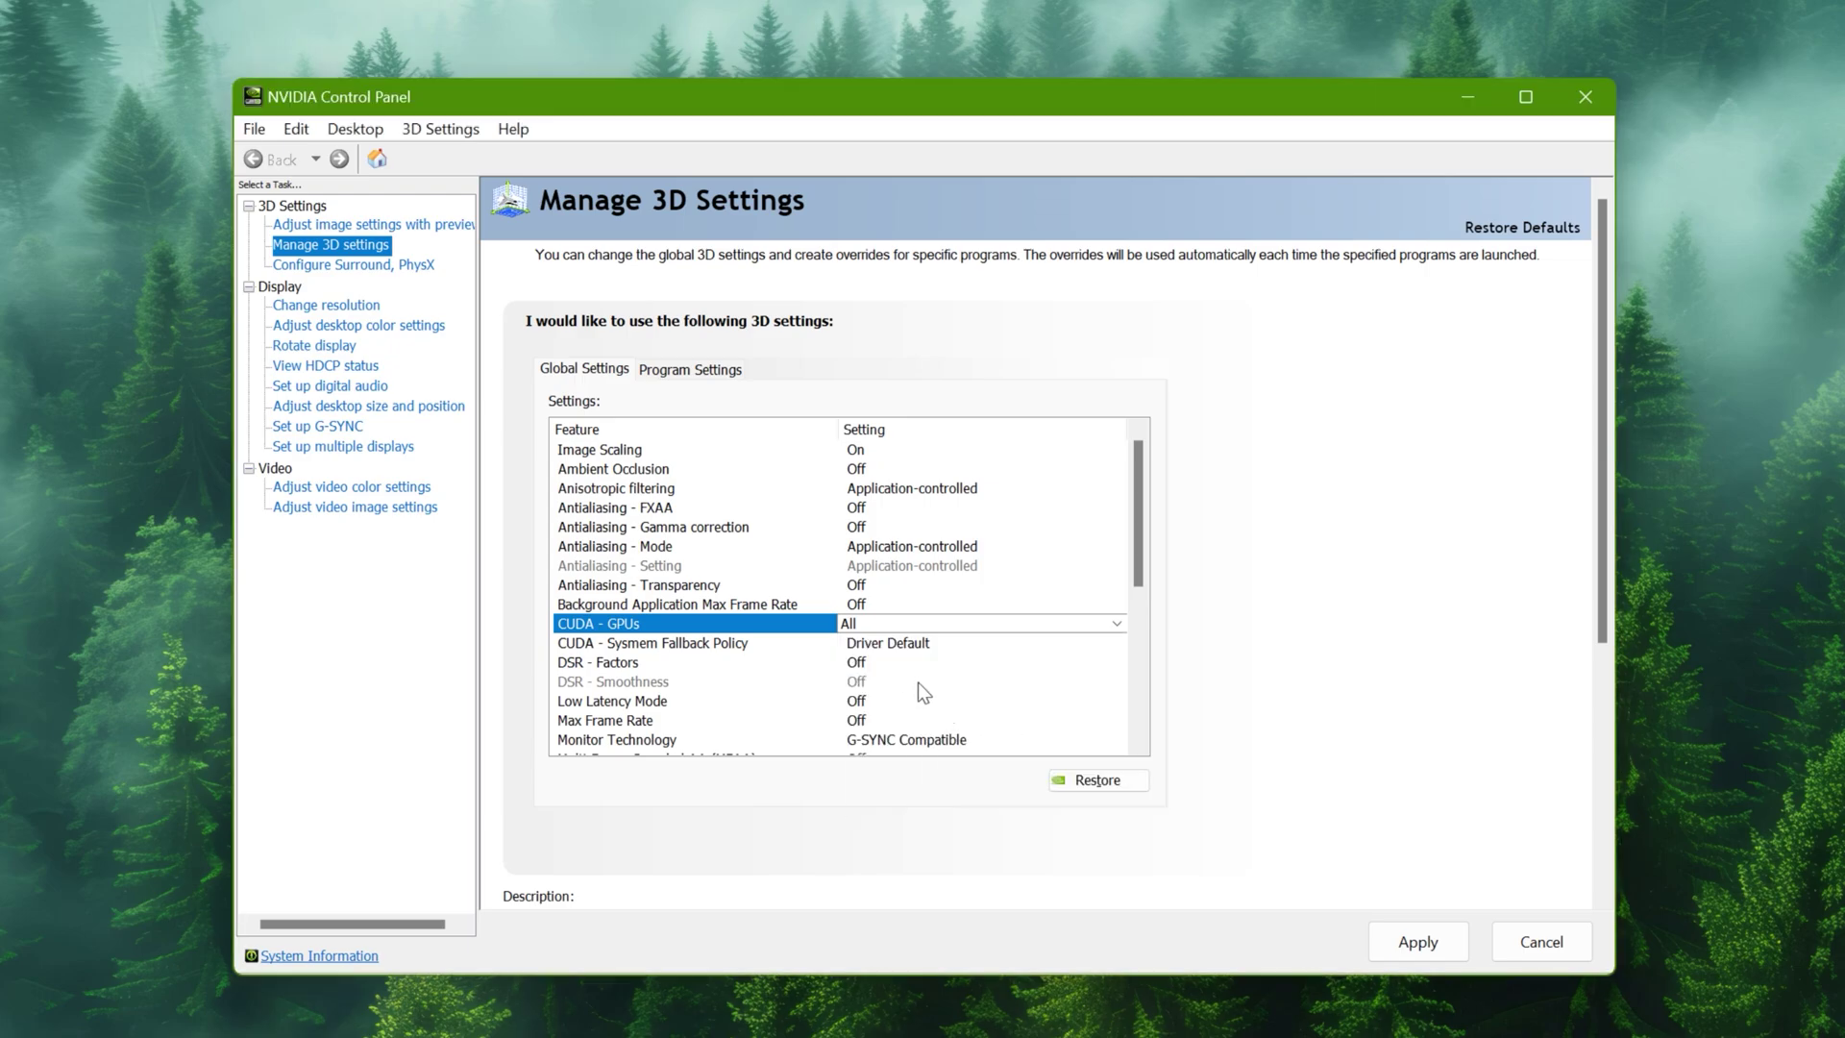
pyautogui.click(932, 646)
pyautogui.click(932, 645)
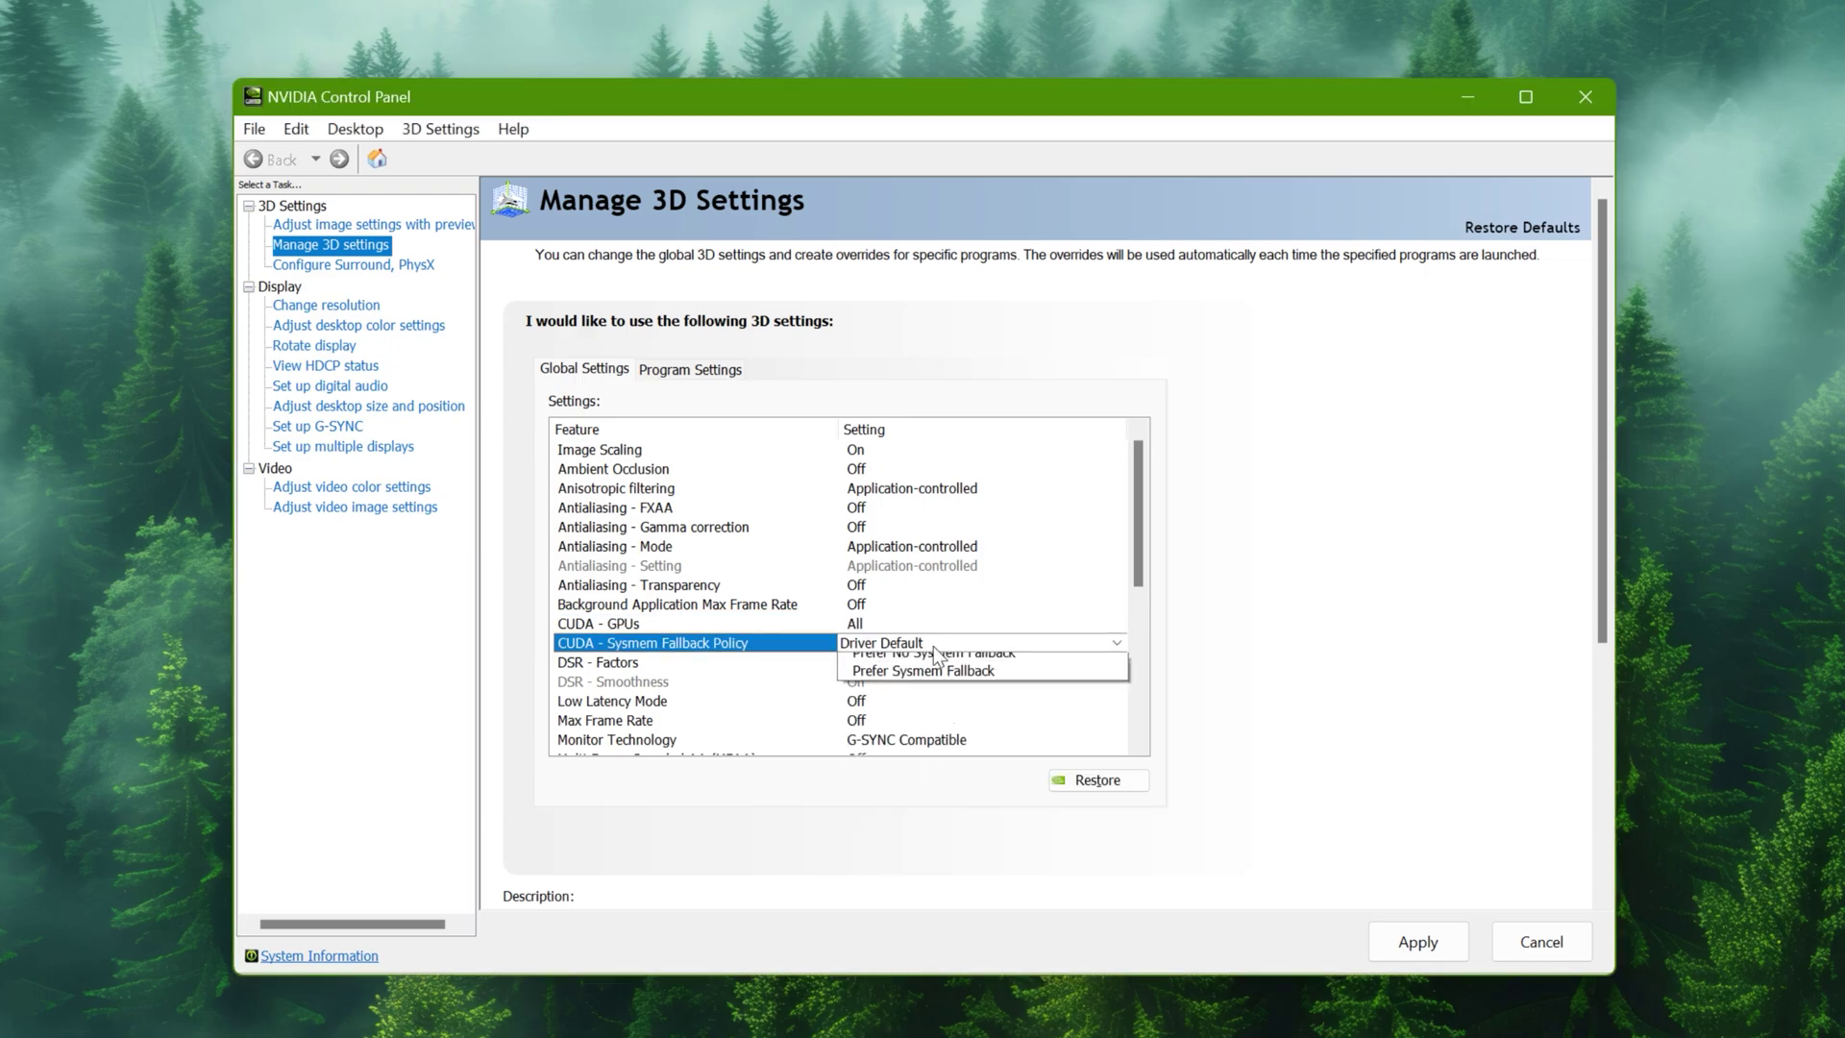
pyautogui.click(899, 666)
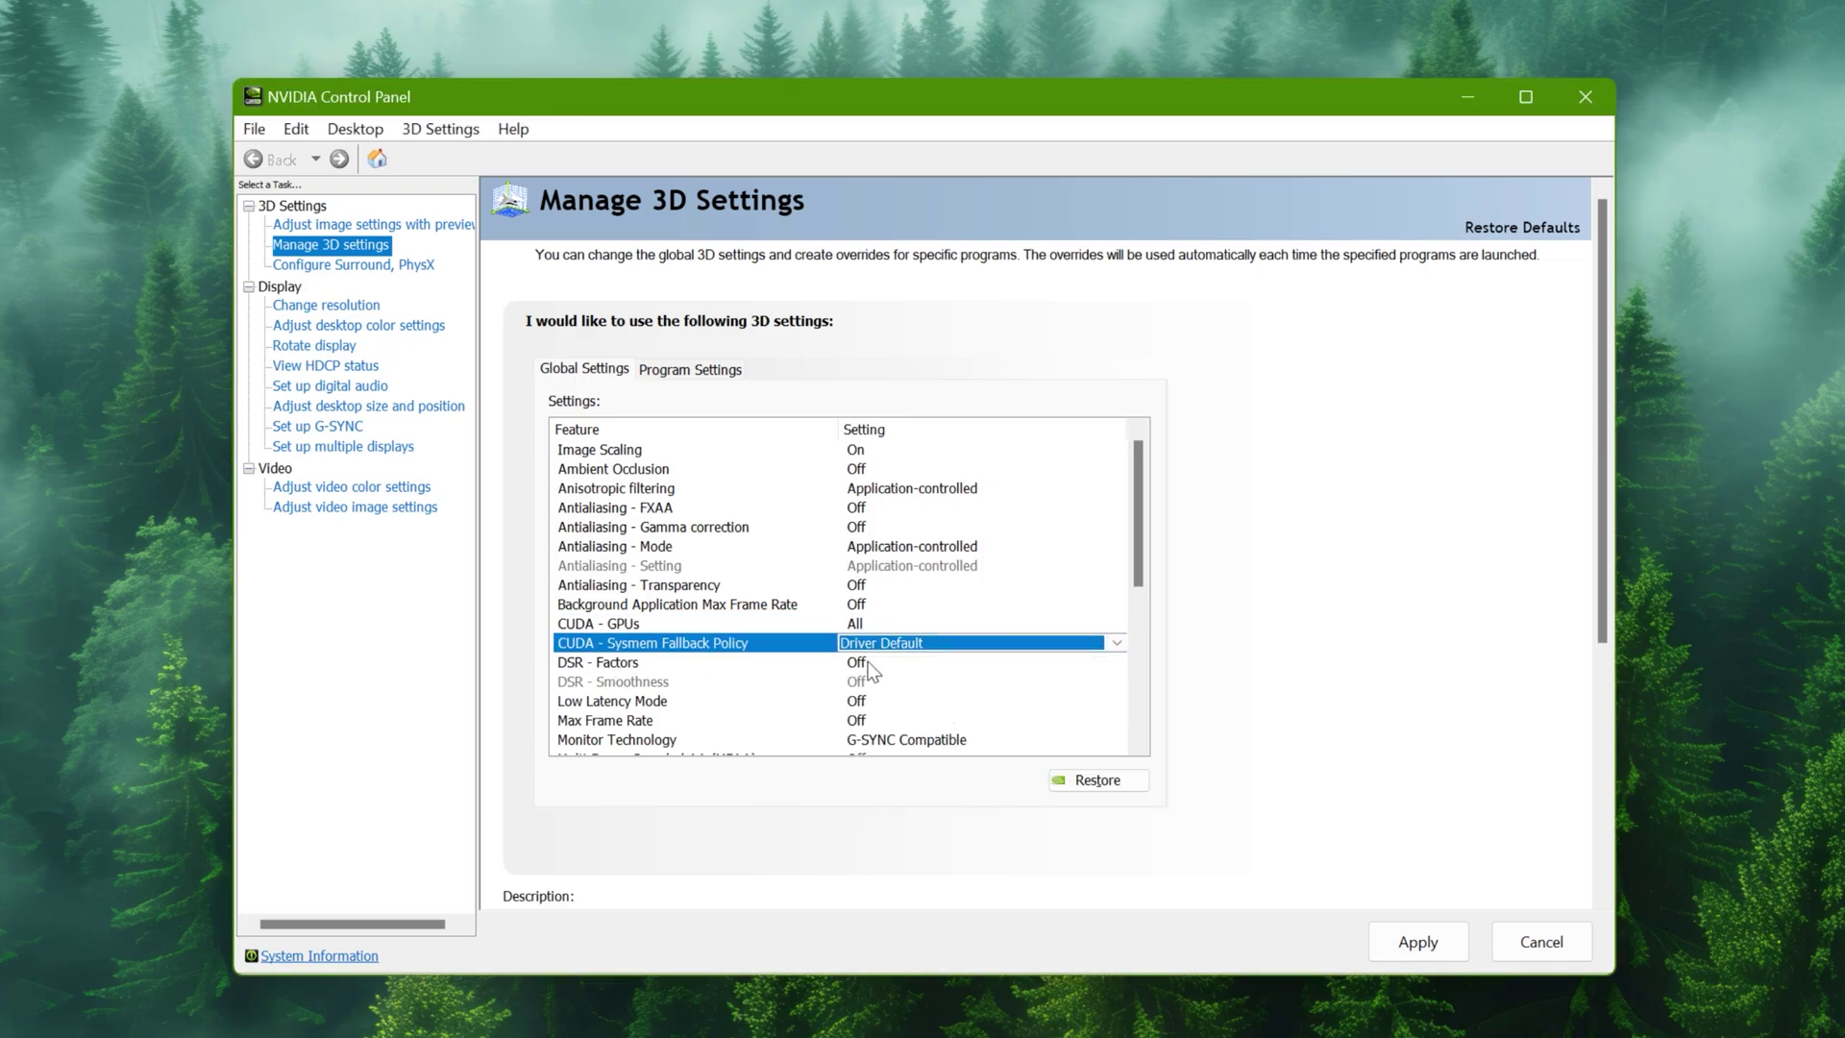
pyautogui.click(869, 664)
pyautogui.click(869, 664)
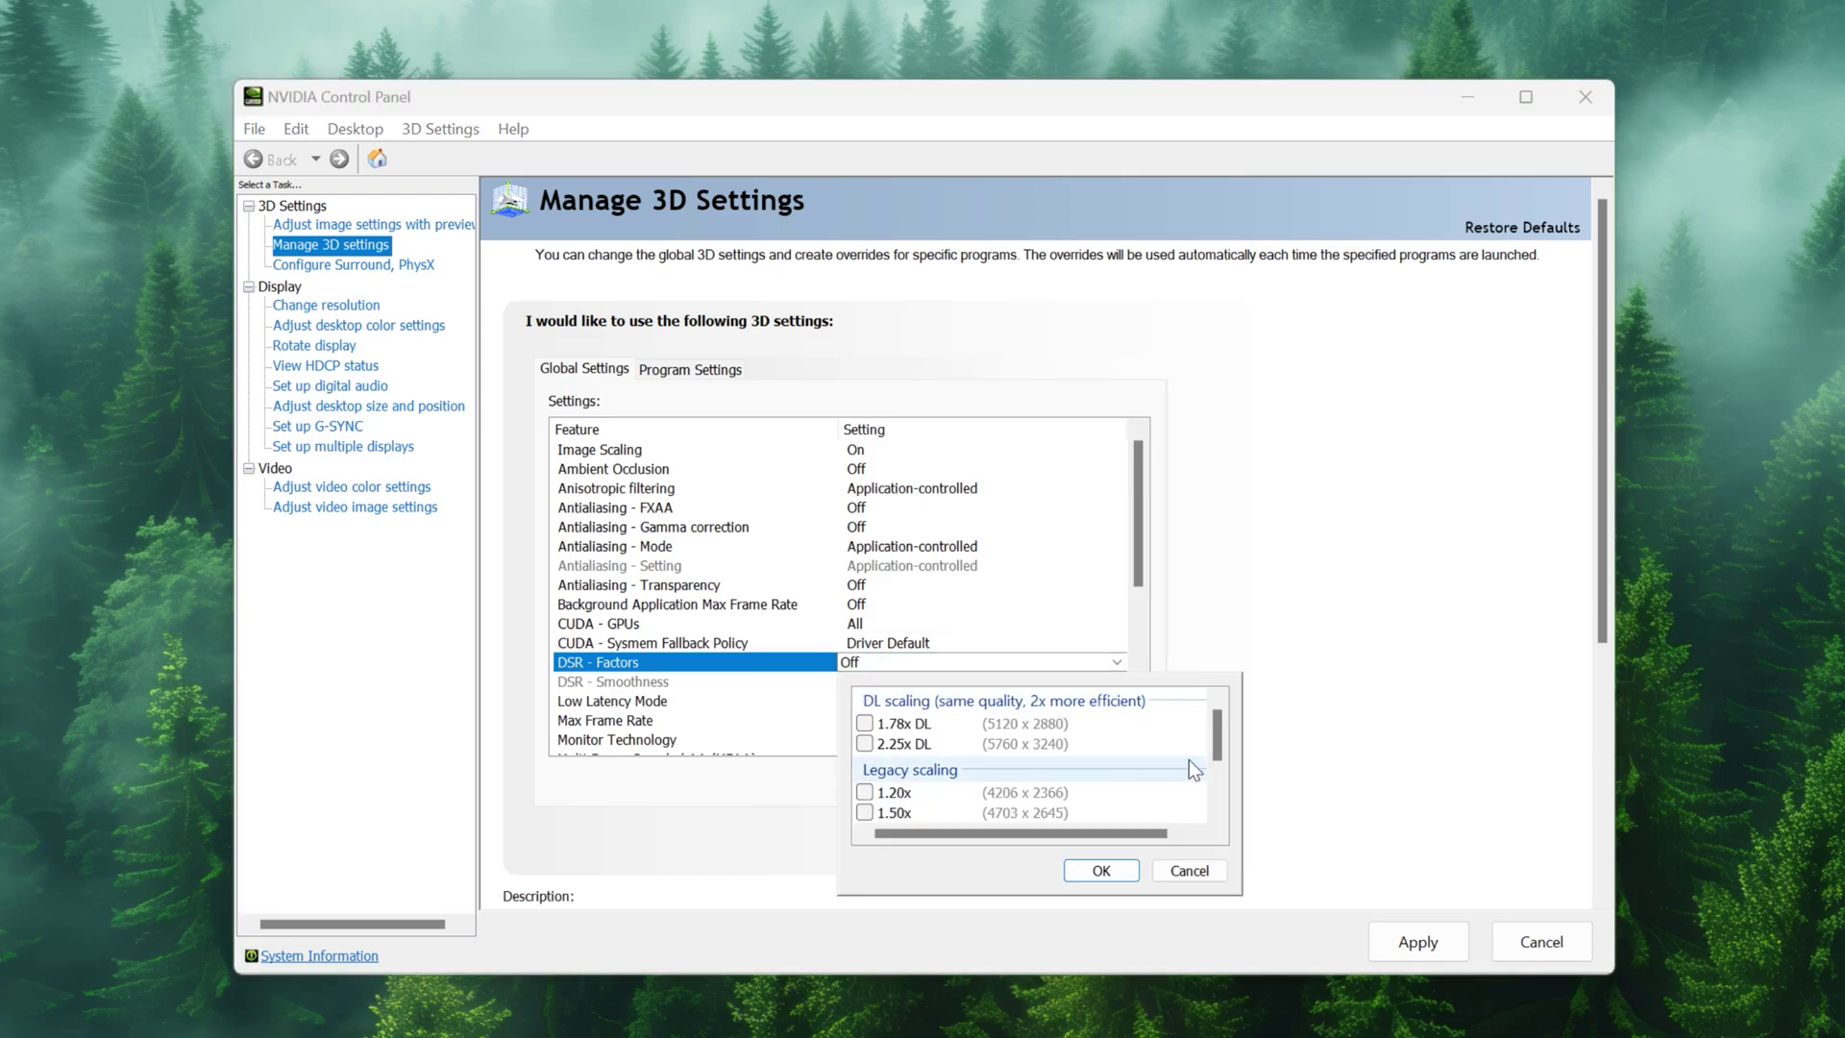
pyautogui.scroll(-3, 1222, 811)
pyautogui.scroll(3, 1105, 759)
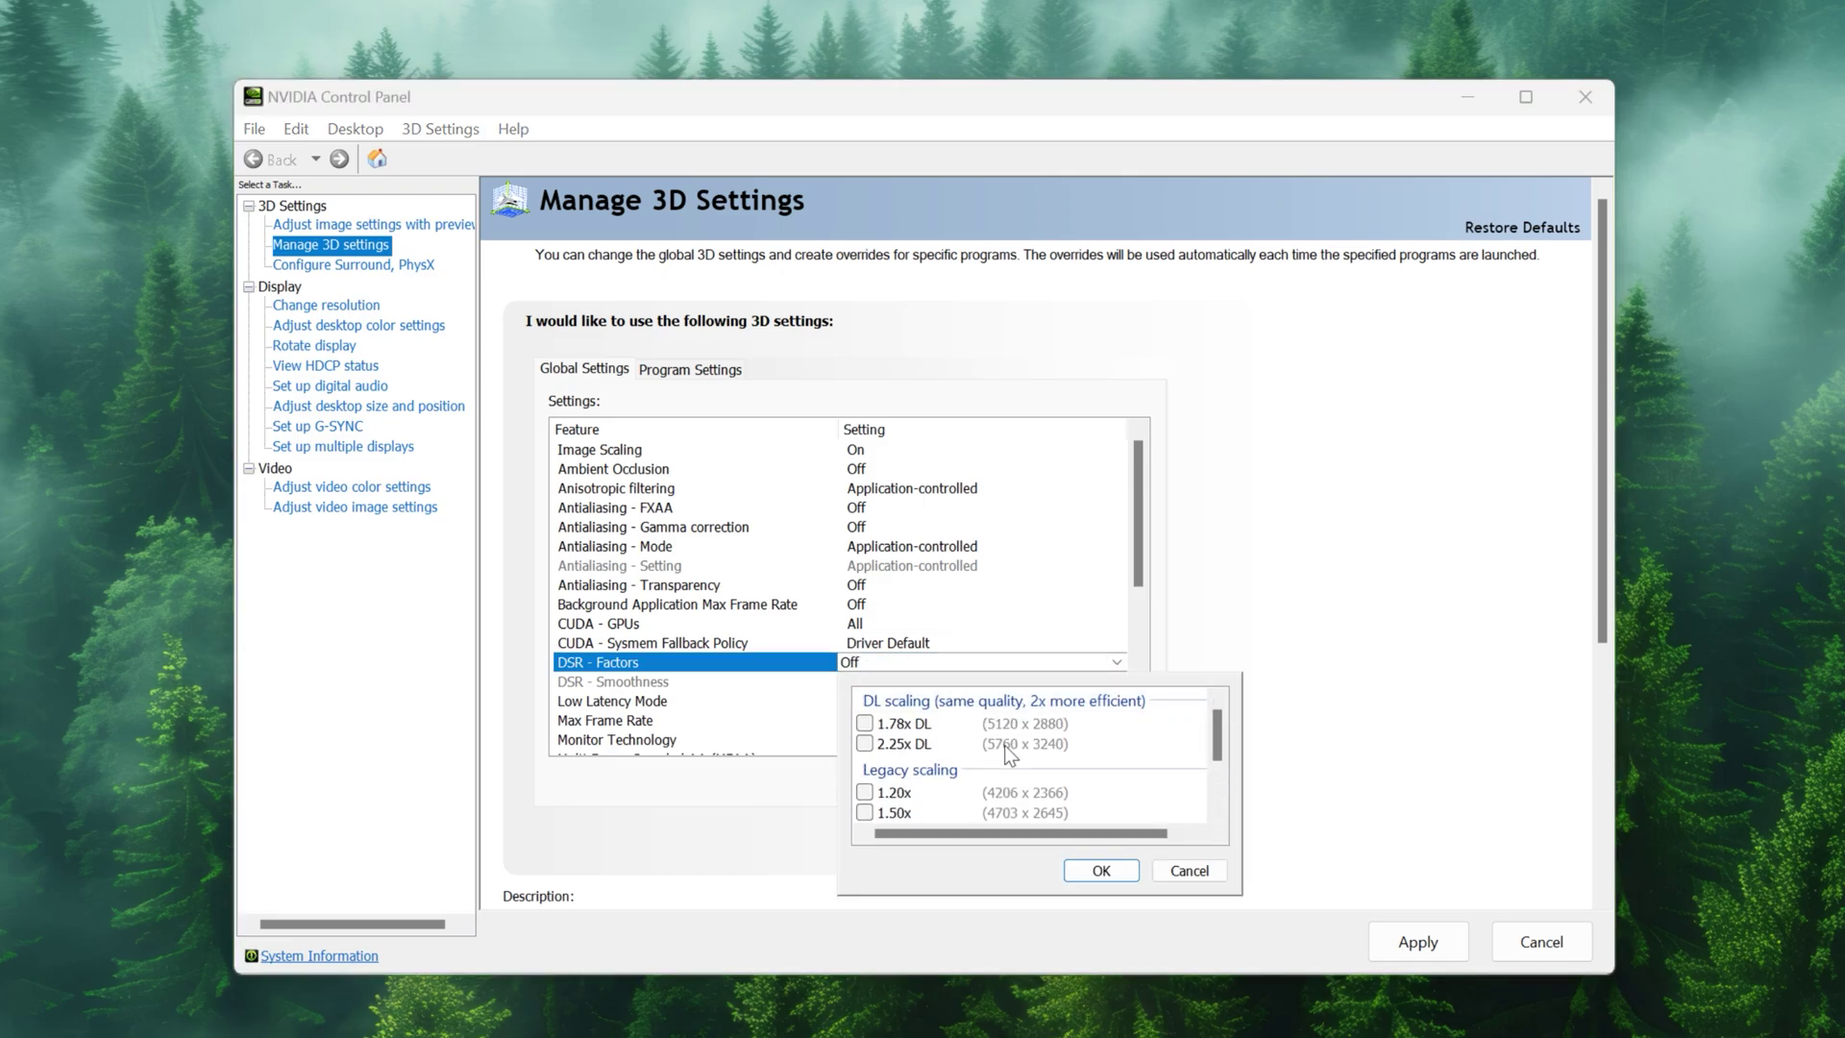
pyautogui.scroll(-3, 1012, 756)
pyautogui.click(1099, 871)
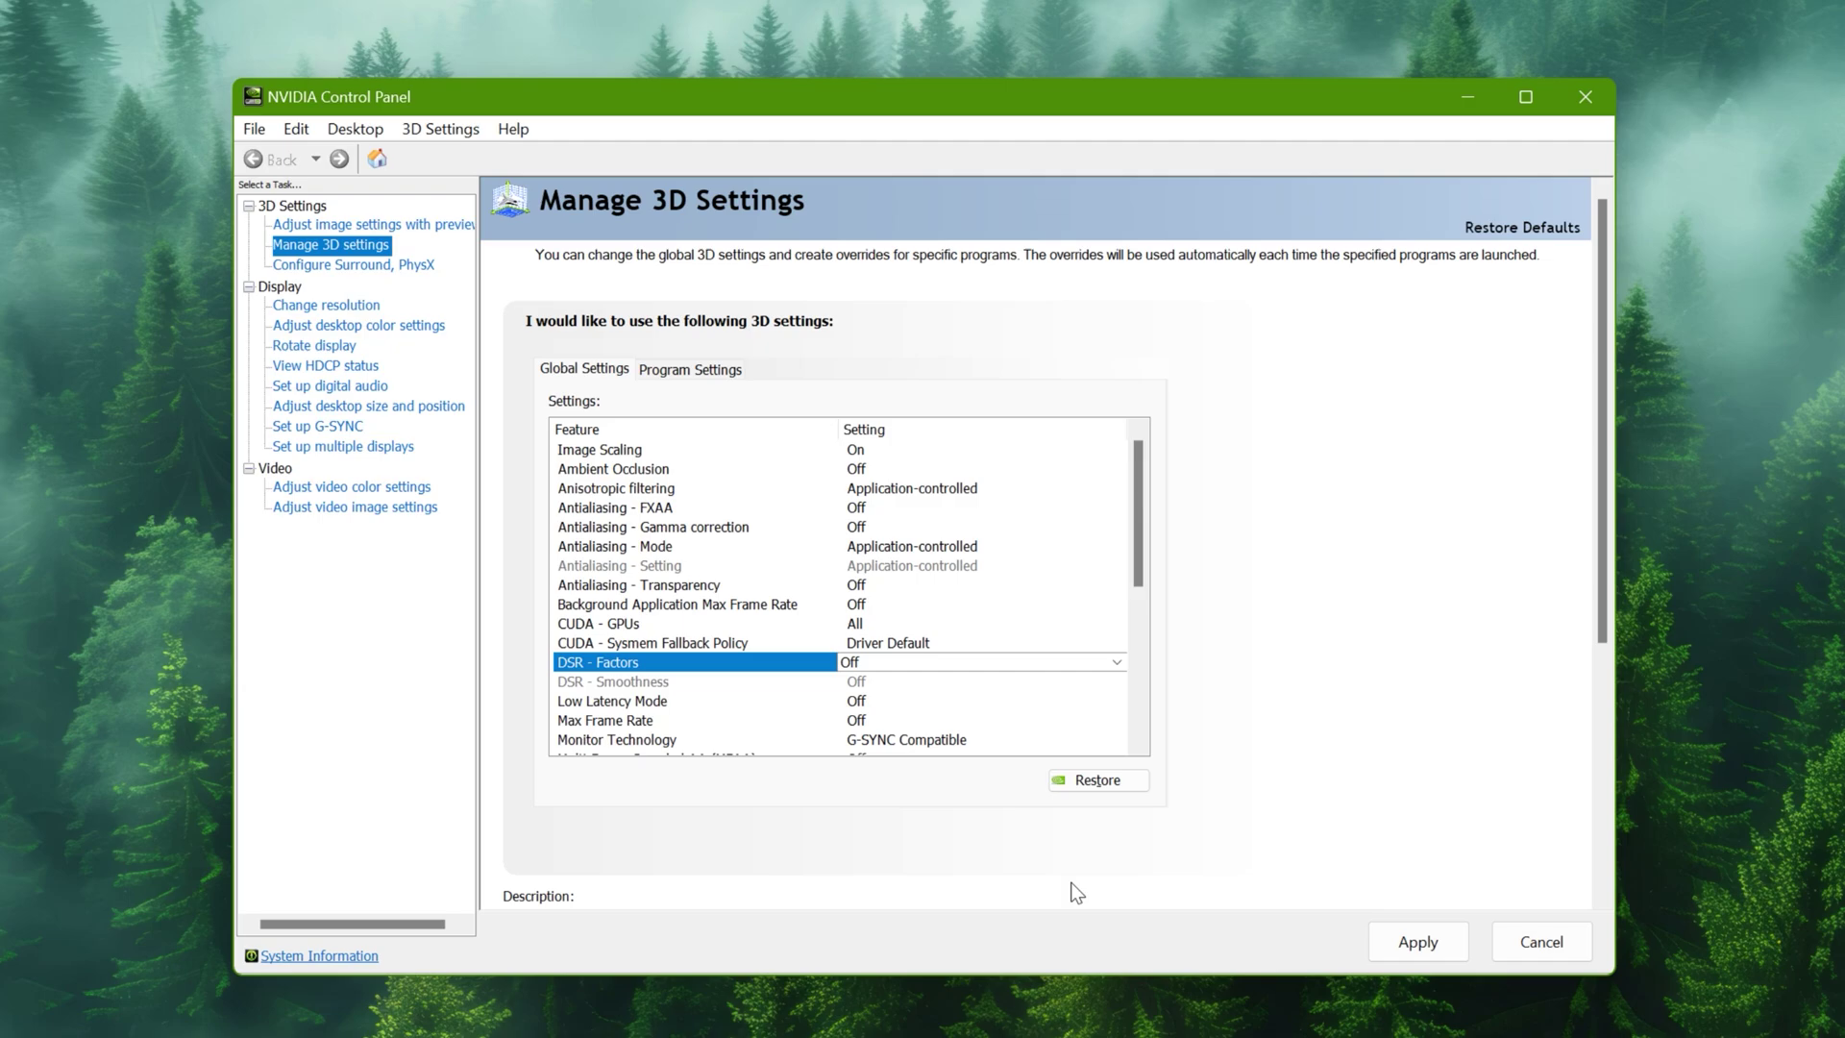
# Leave Low Latency Mode and Max Frame Rate Off, and Monitor Technology at G-SYNC Compatible
pyautogui.click(866, 707)
pyautogui.click(879, 723)
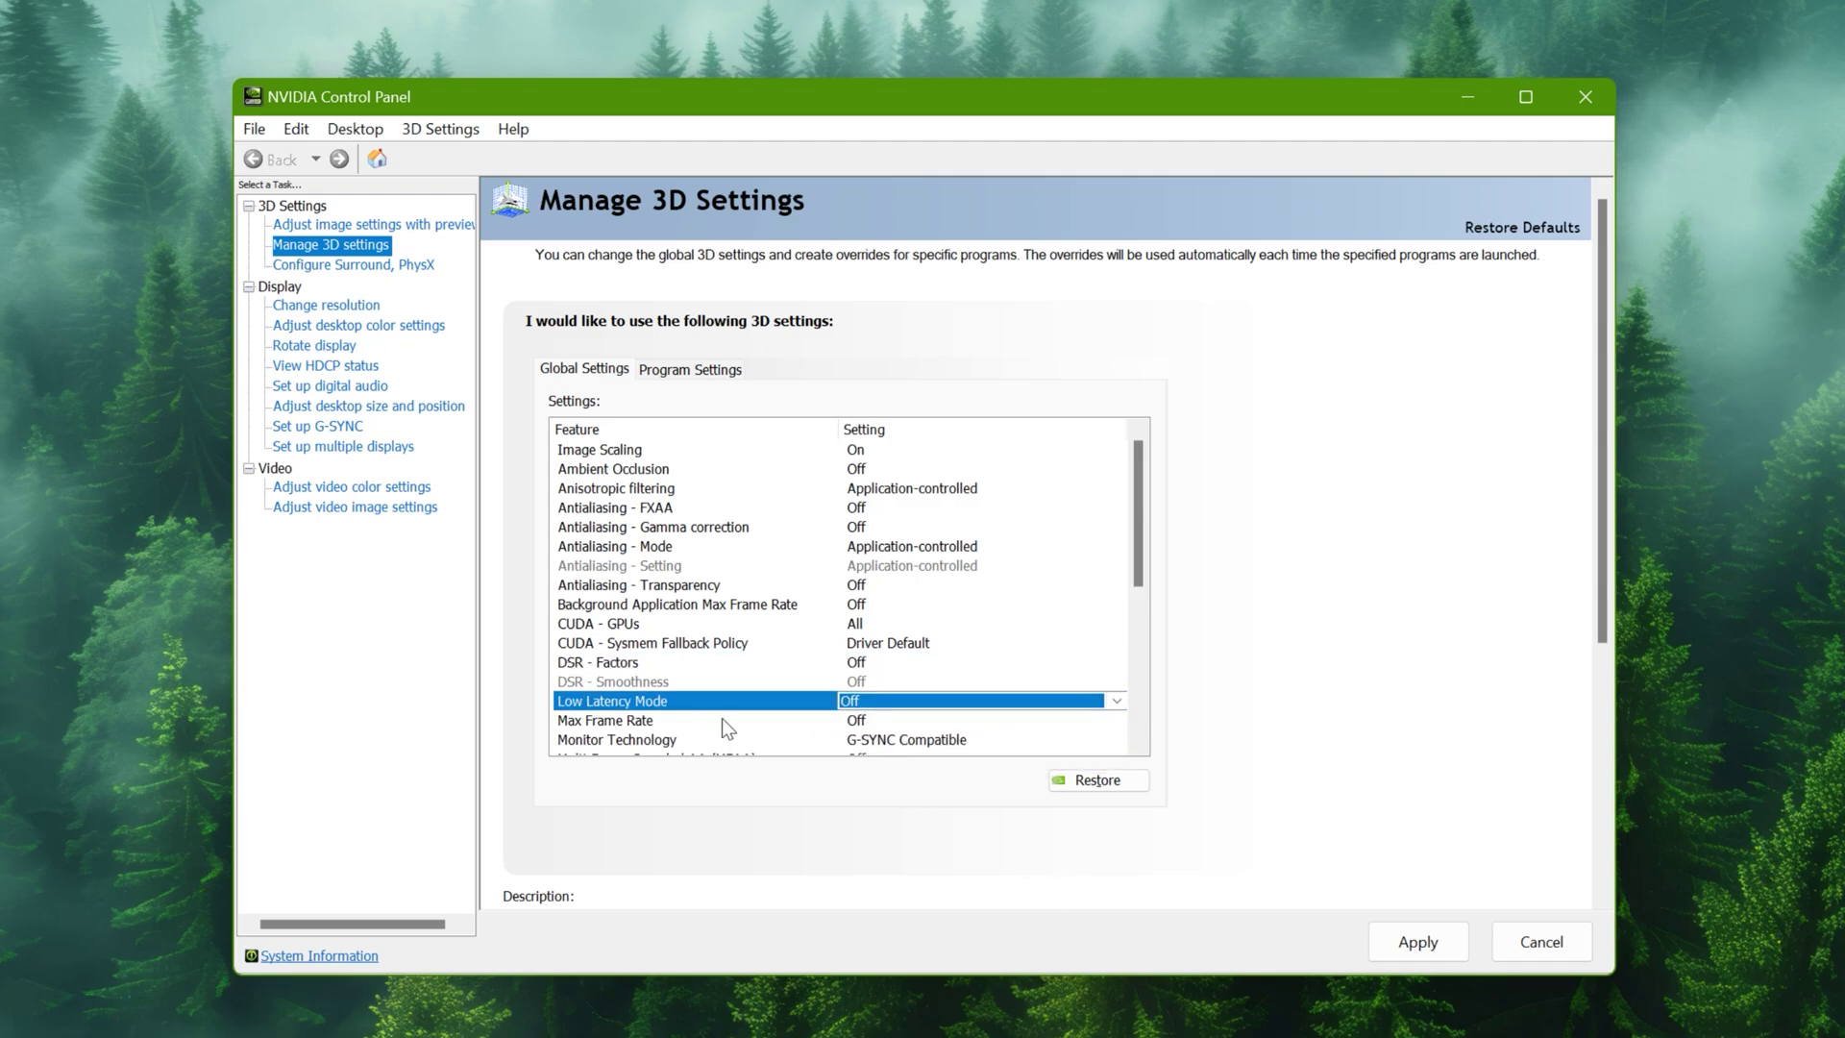
pyautogui.click(860, 728)
pyautogui.click(1202, 918)
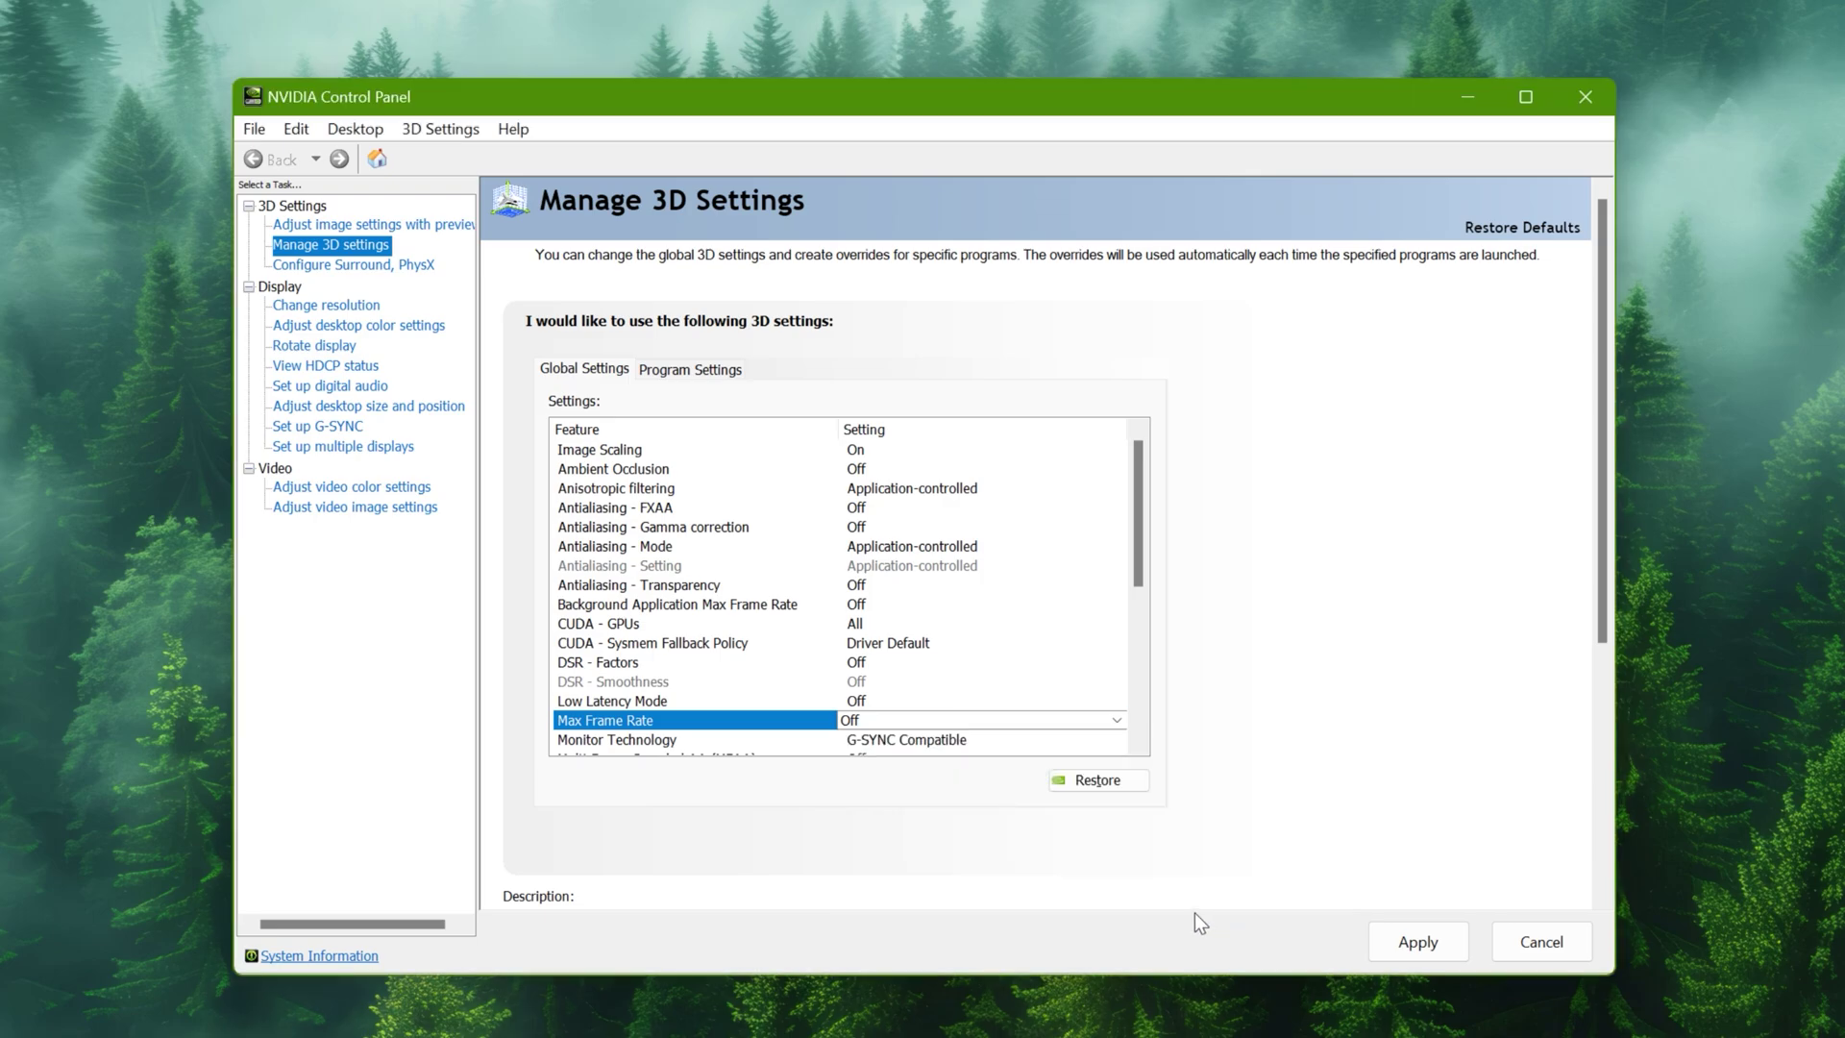
pyautogui.click(942, 742)
pyautogui.click(943, 742)
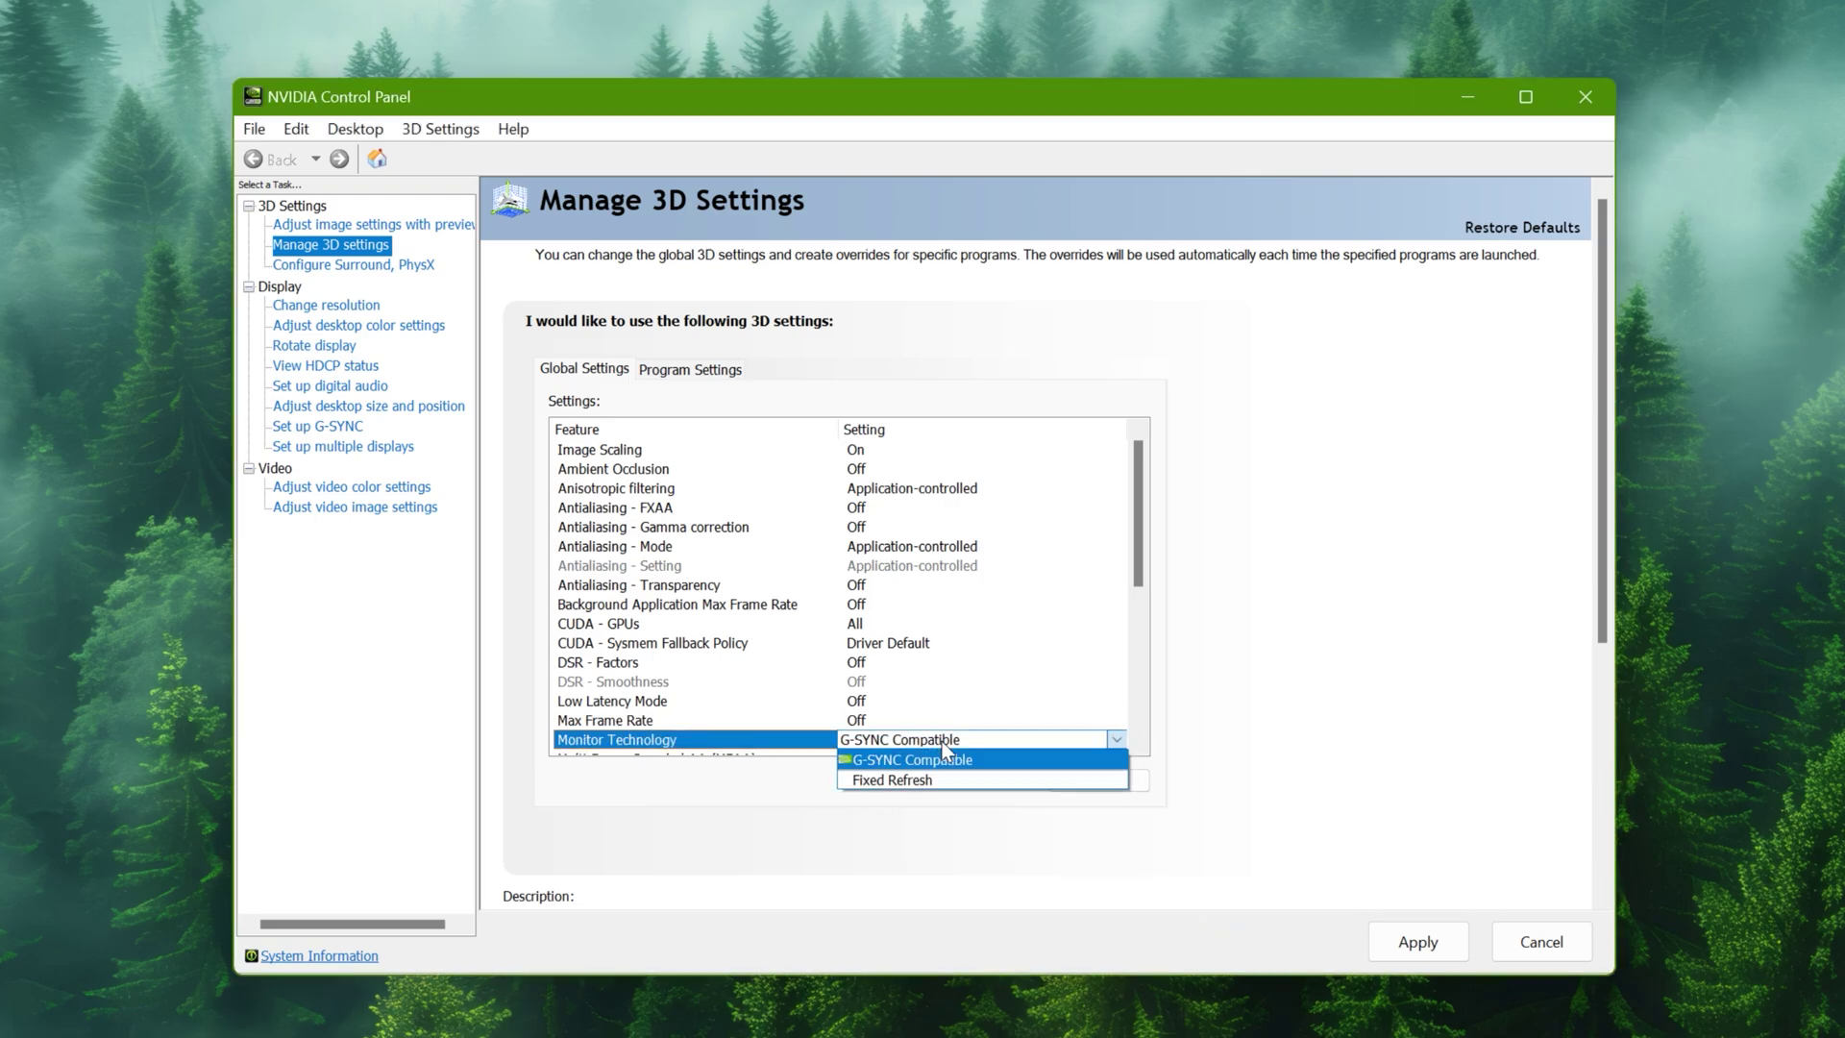
pyautogui.click(888, 761)
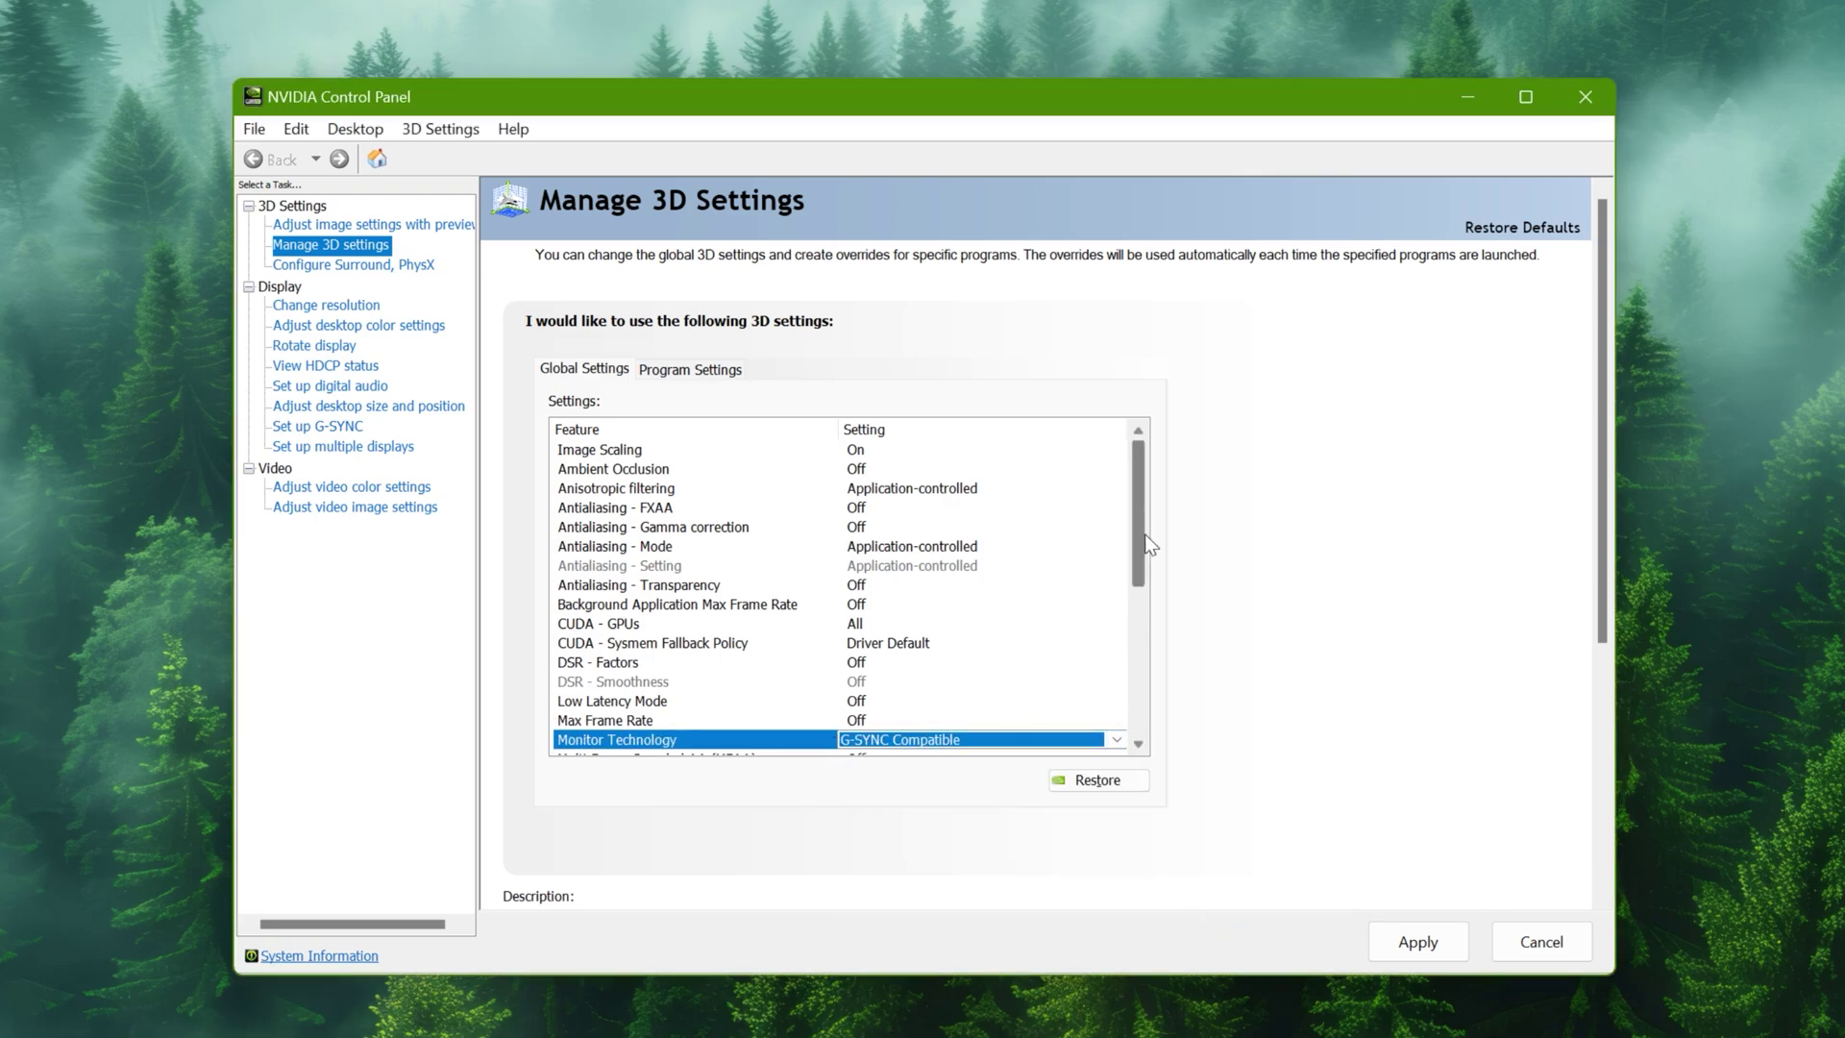
pyautogui.moveTo(1142, 536); pyautogui.dragTo(1140, 700)
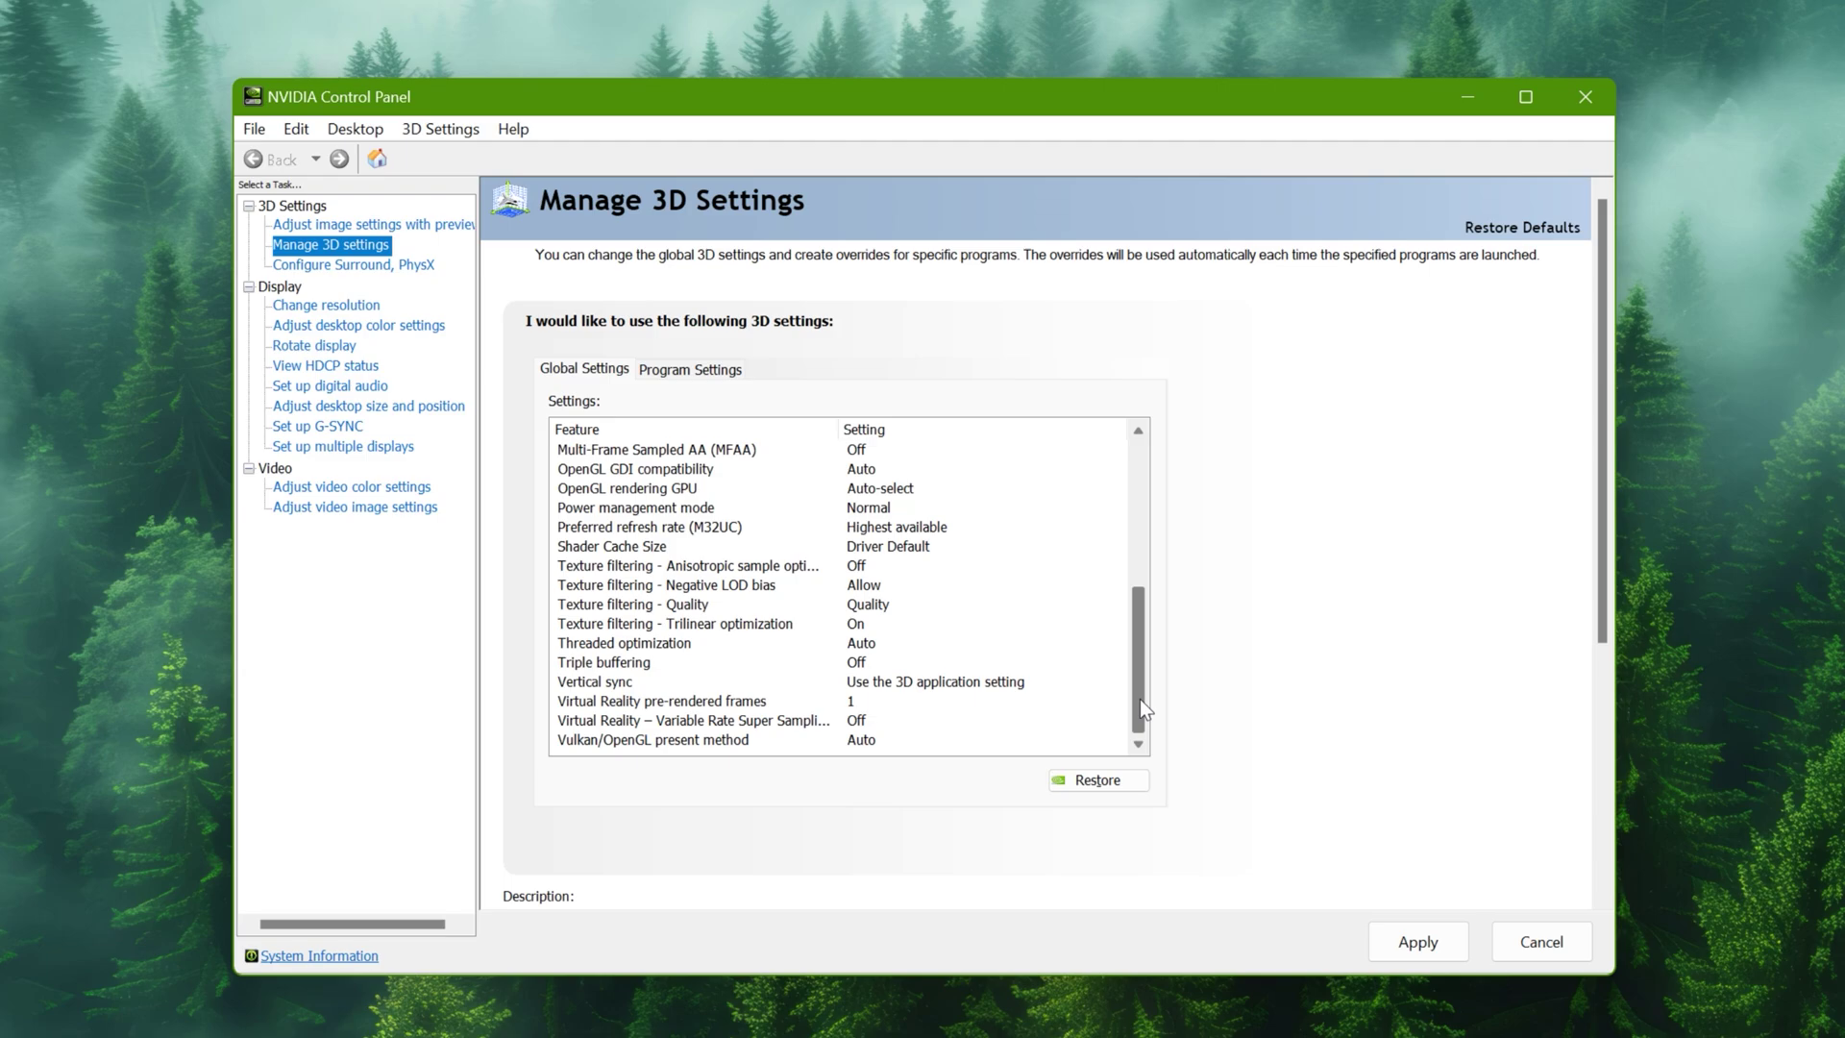
# Keep MFAA Off and OpenGL GDI compatibility Auto, and render OpenGL on the RTX 3060 Ti
pyautogui.click(859, 457)
pyautogui.click(859, 458)
pyautogui.click(895, 472)
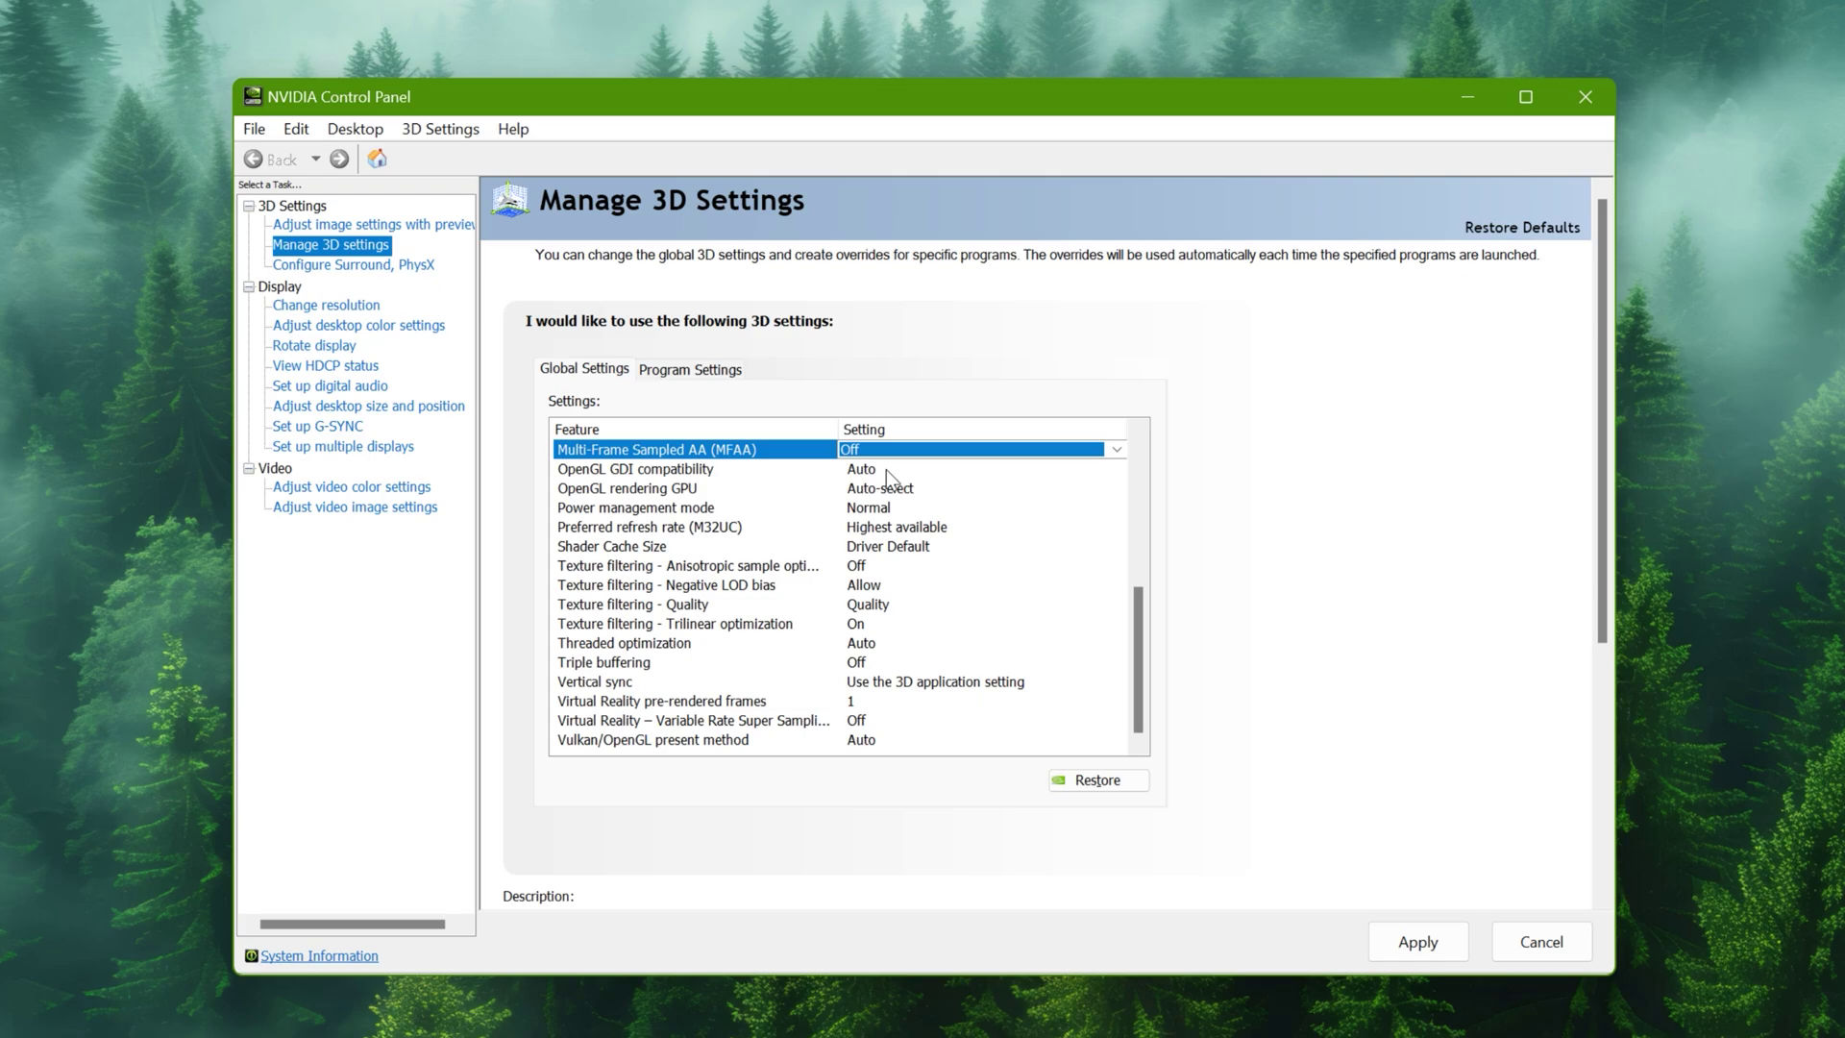
pyautogui.click(886, 470)
pyautogui.click(886, 469)
pyautogui.click(904, 490)
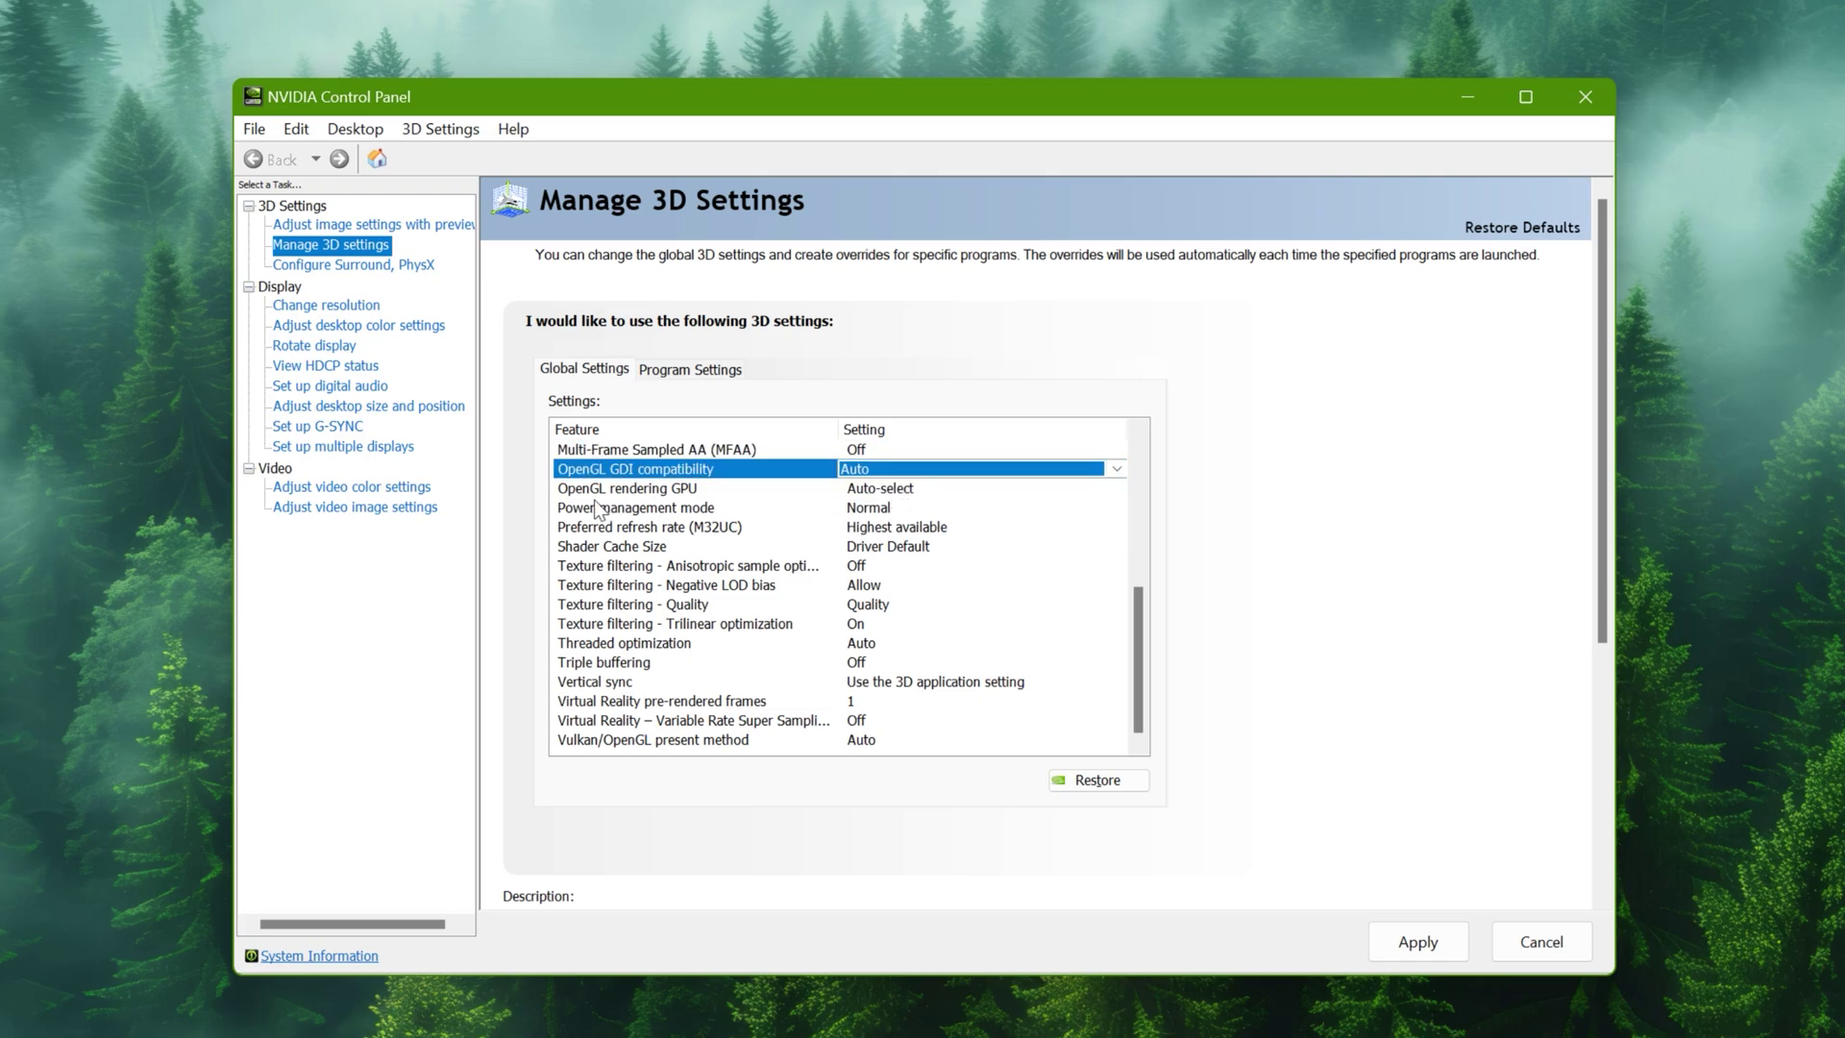
pyautogui.click(913, 490)
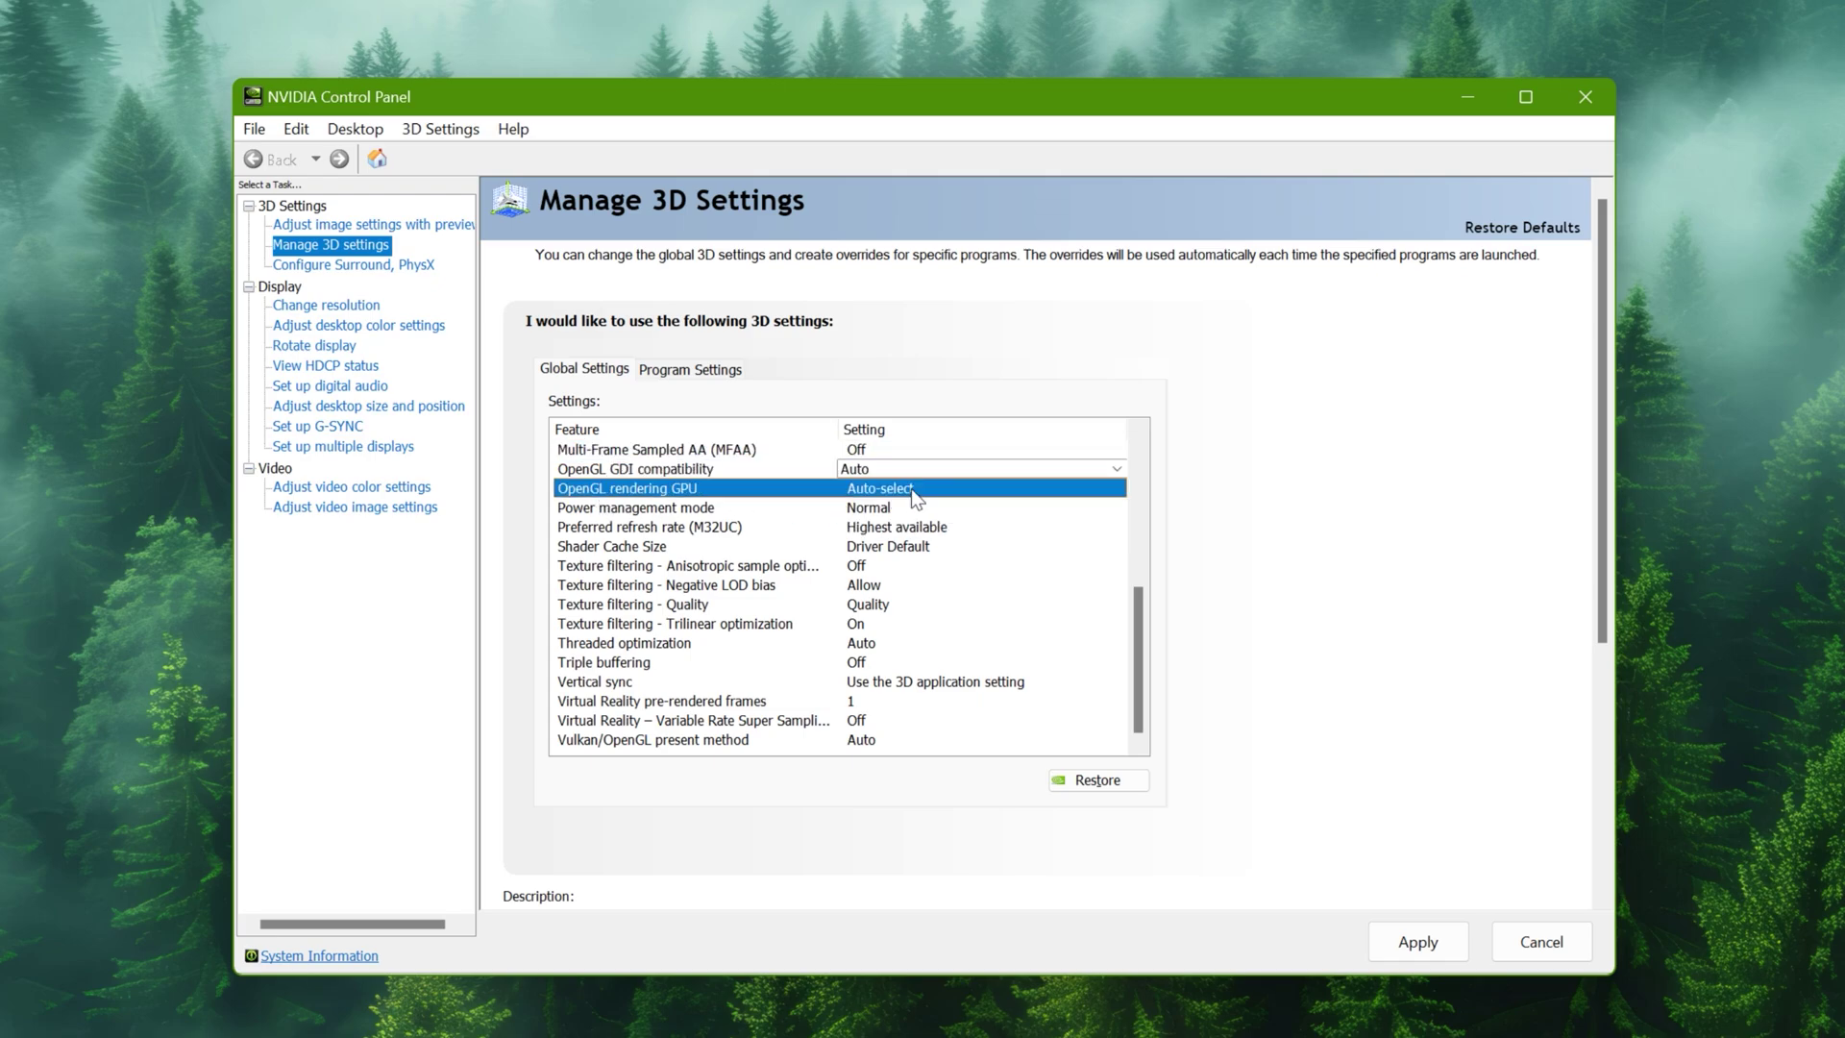
pyautogui.click(912, 491)
pyautogui.click(922, 528)
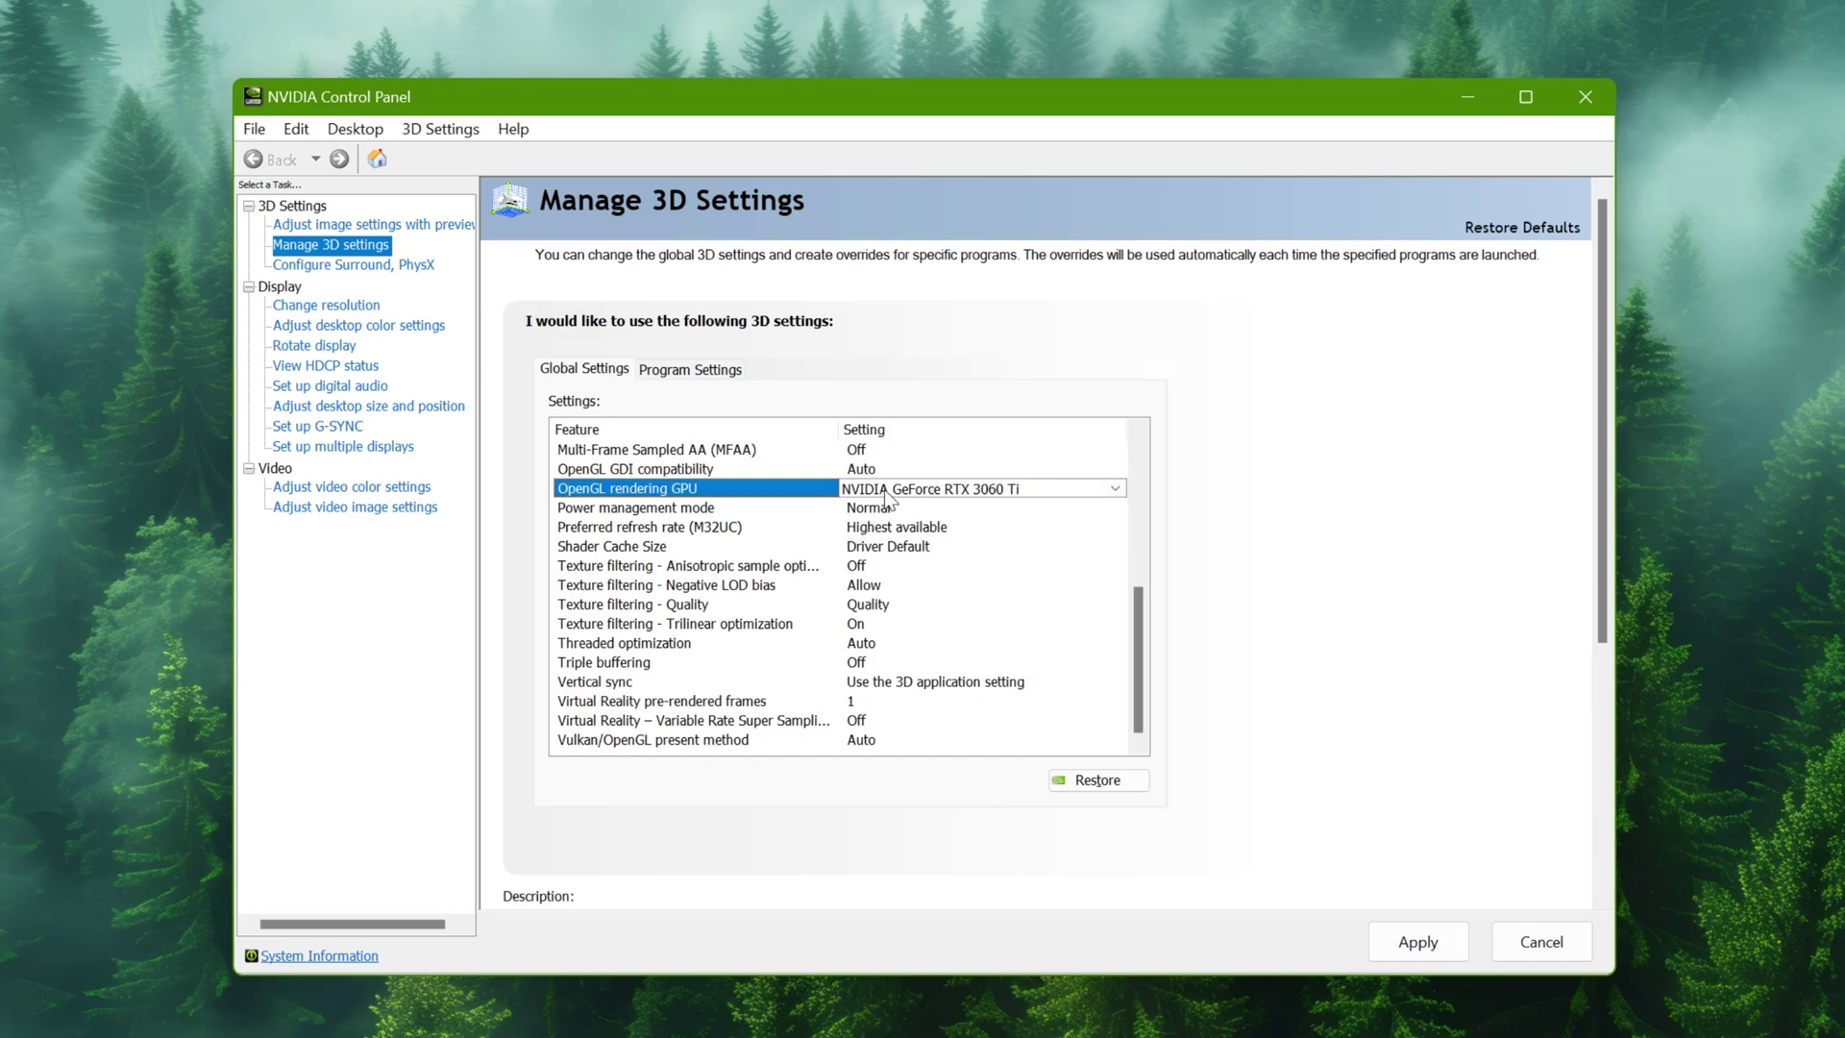
# Set power management to Prefer maximum performance, refresh rate Highest available, Shader Cache Size 10 GB
pyautogui.click(878, 510)
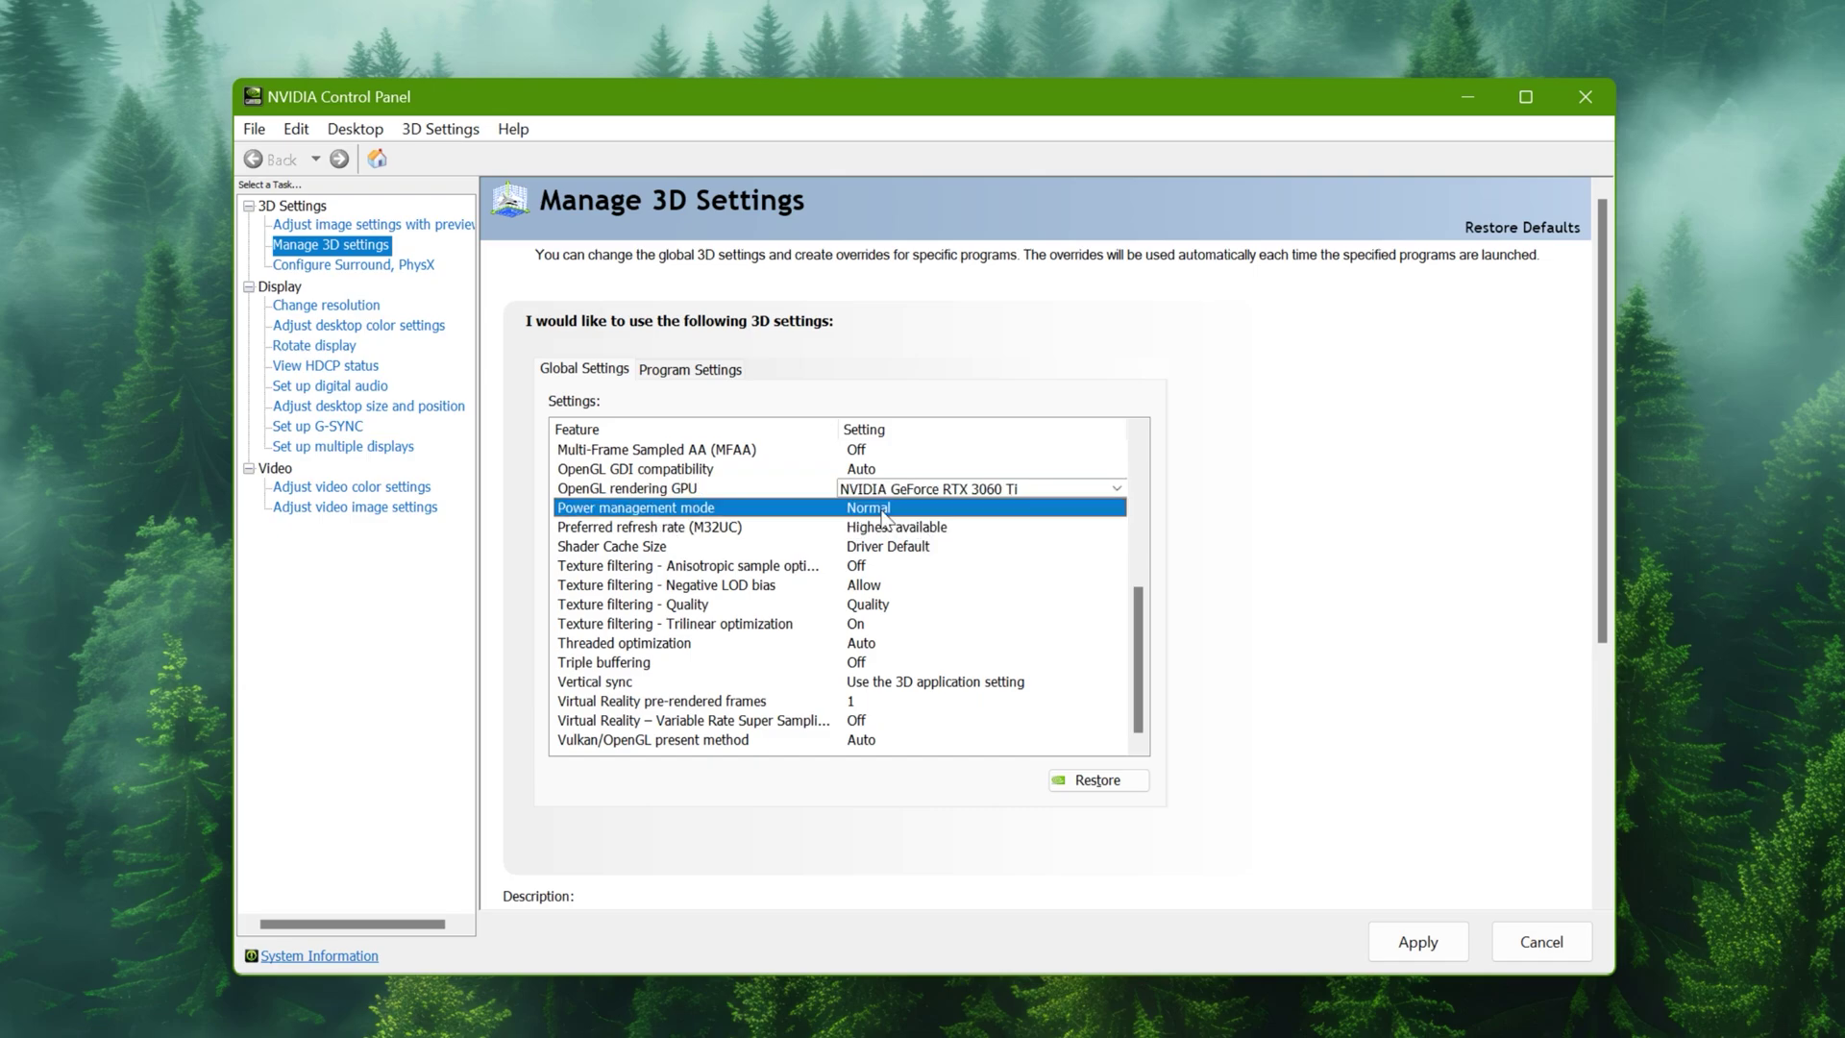
pyautogui.click(880, 510)
pyautogui.click(885, 549)
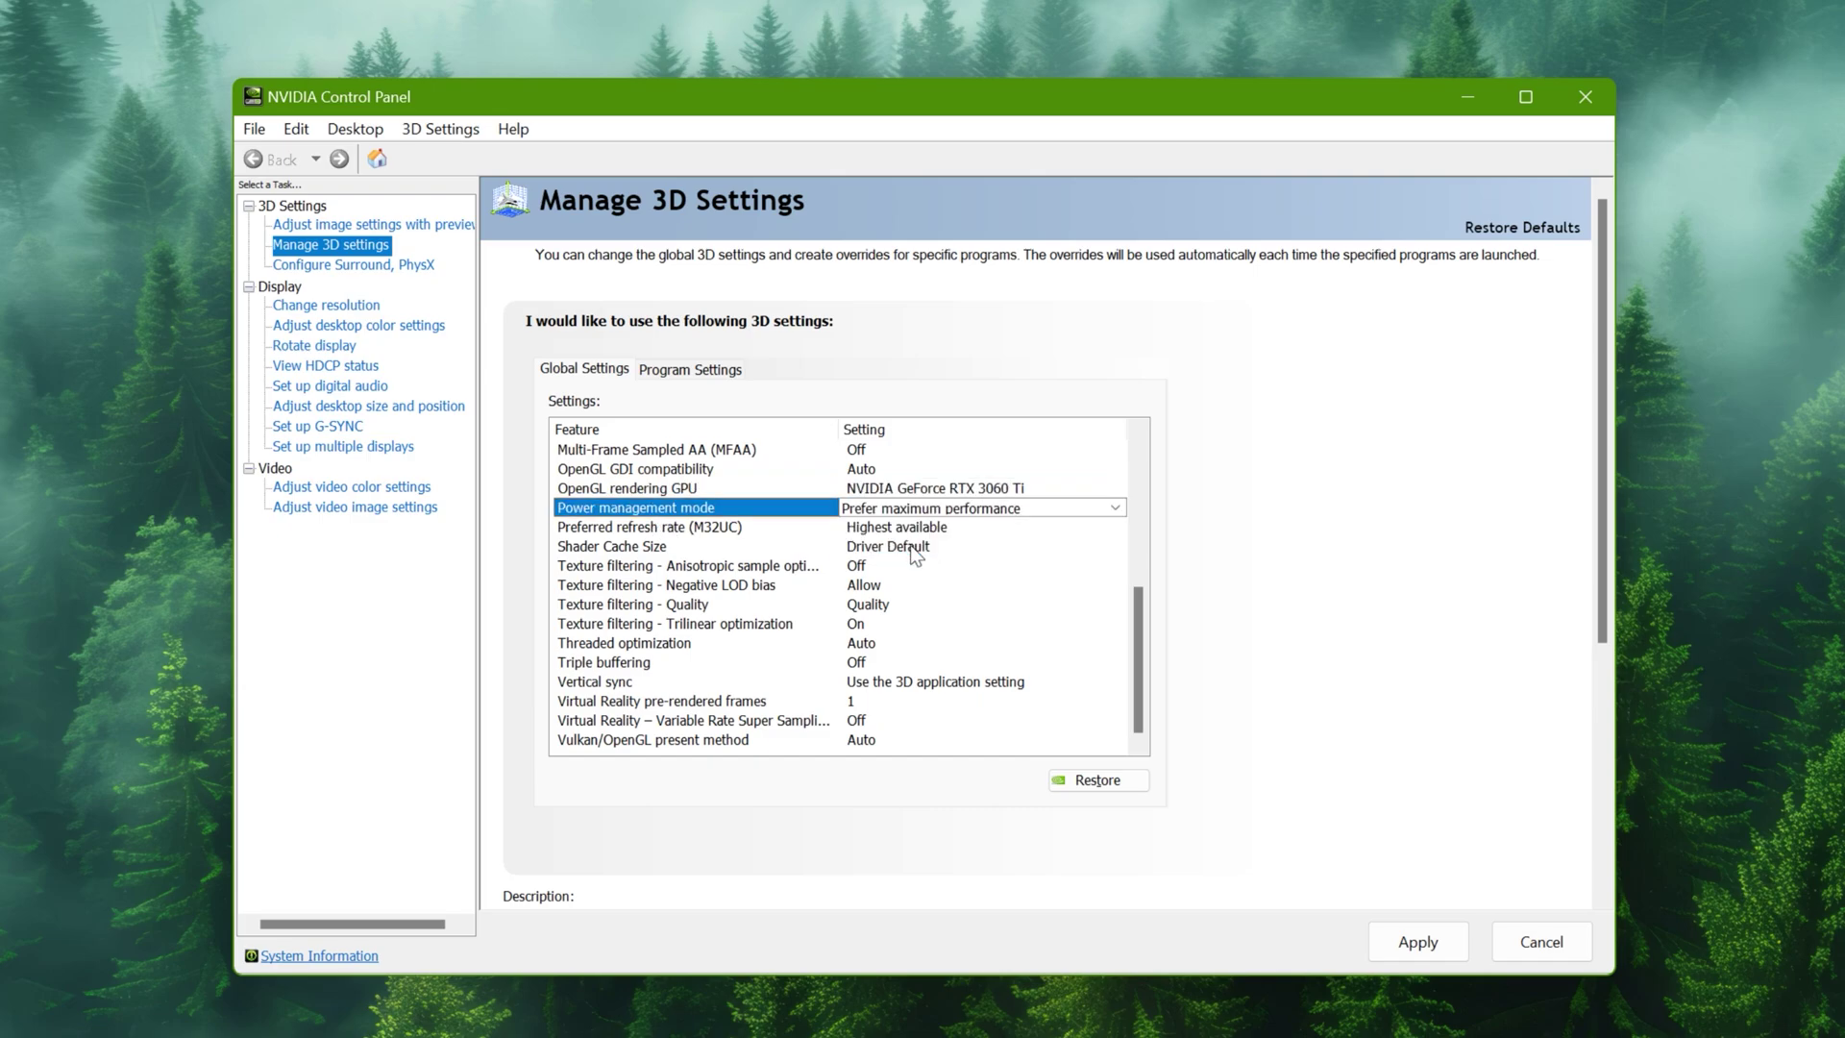
pyautogui.click(952, 535)
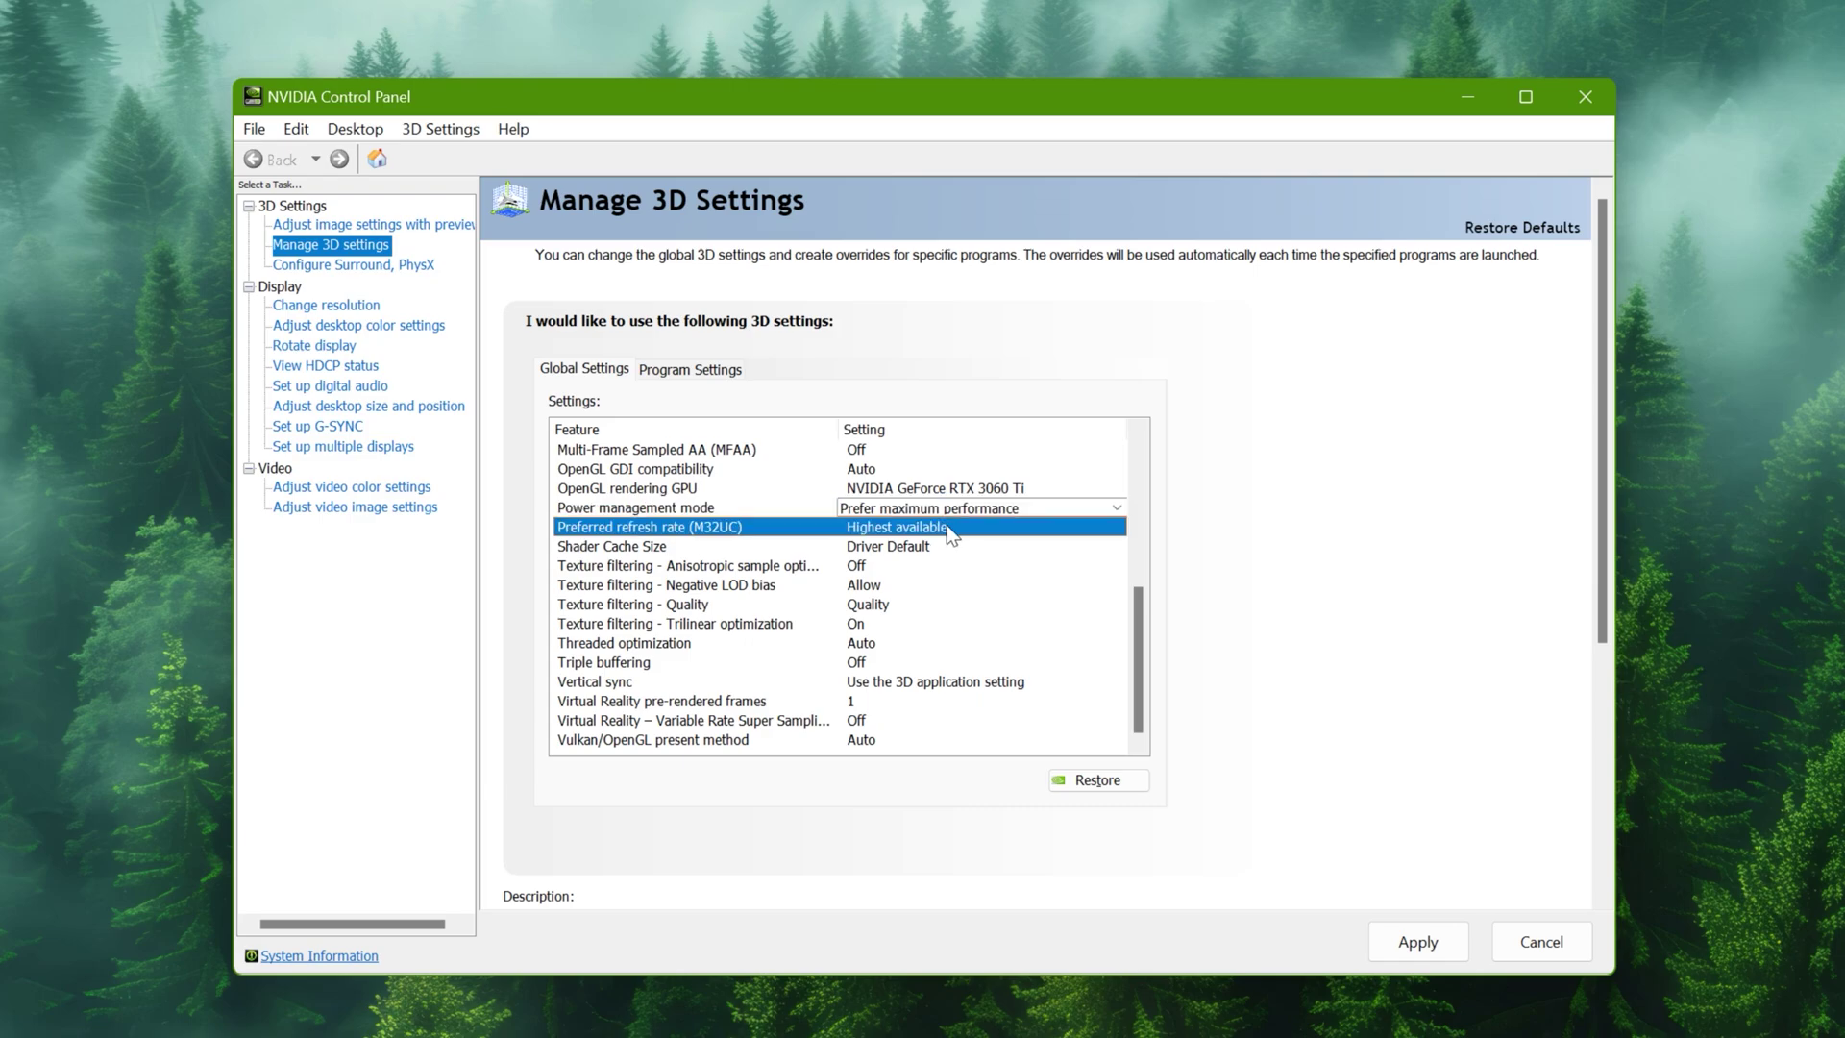
pyautogui.click(951, 529)
pyautogui.click(896, 547)
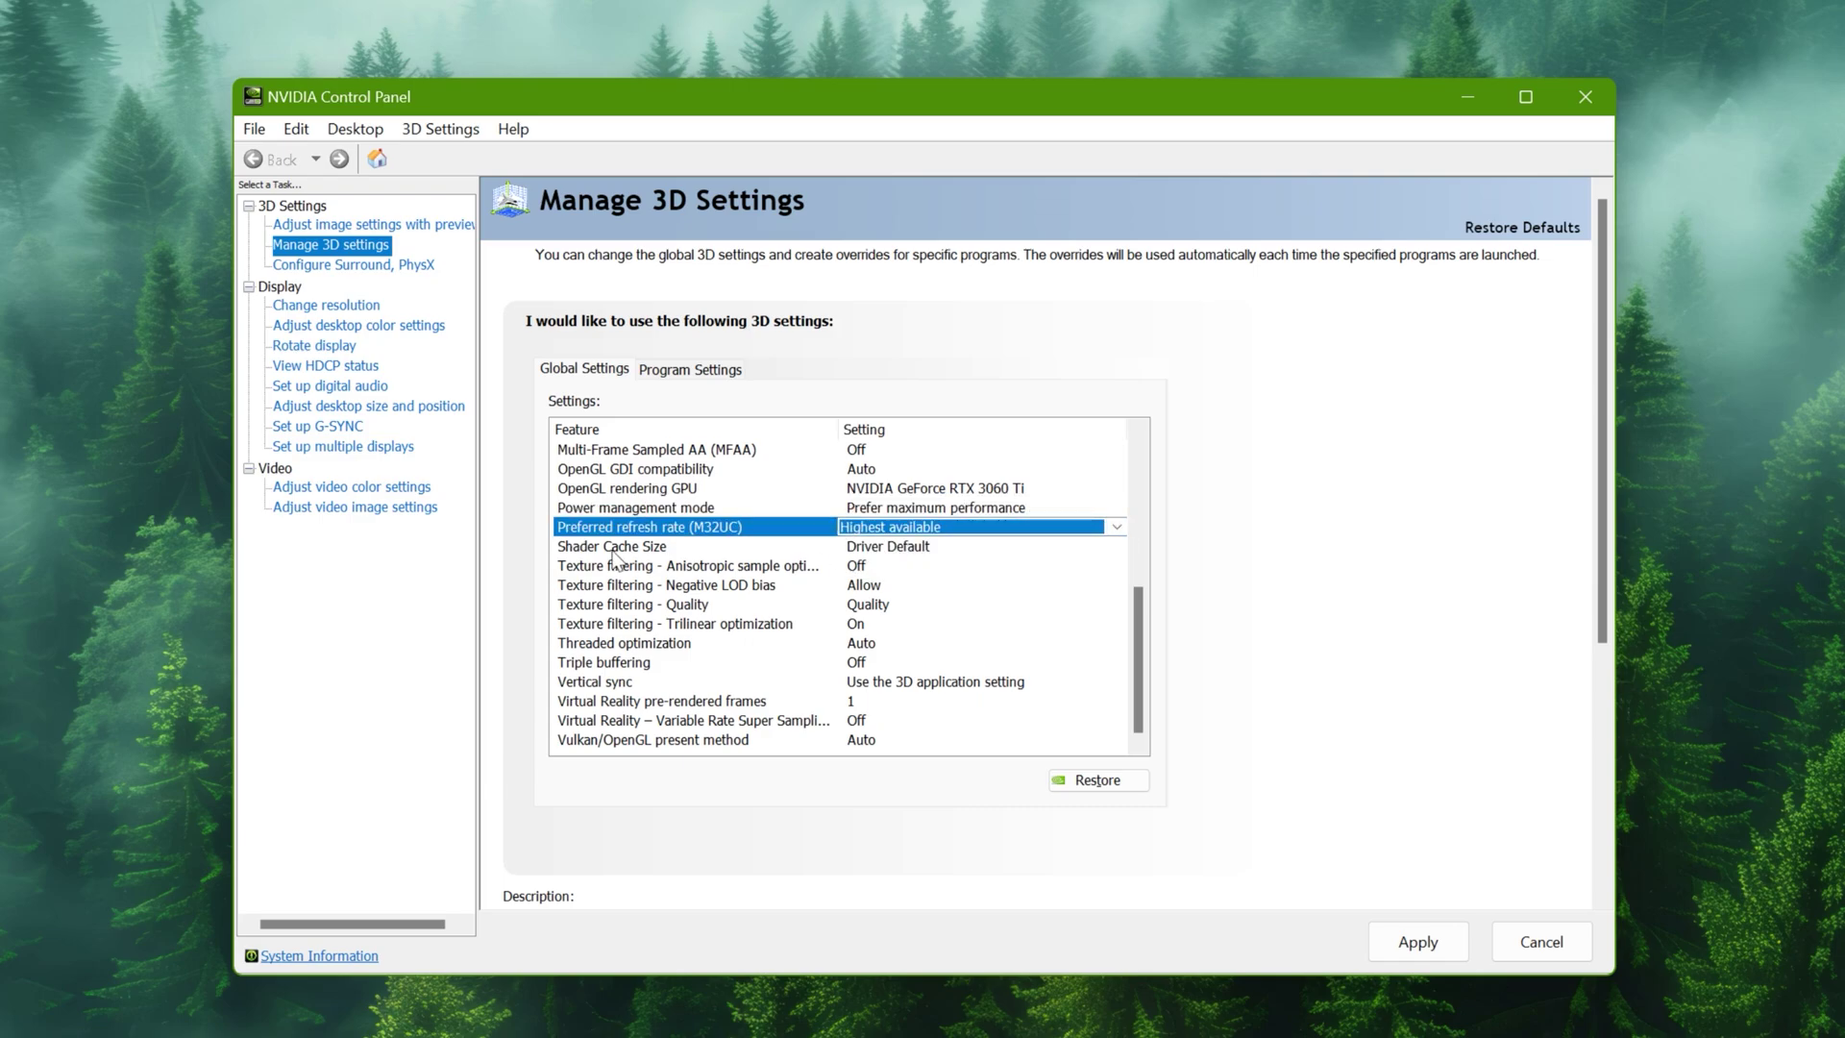
pyautogui.click(911, 549)
pyautogui.click(911, 548)
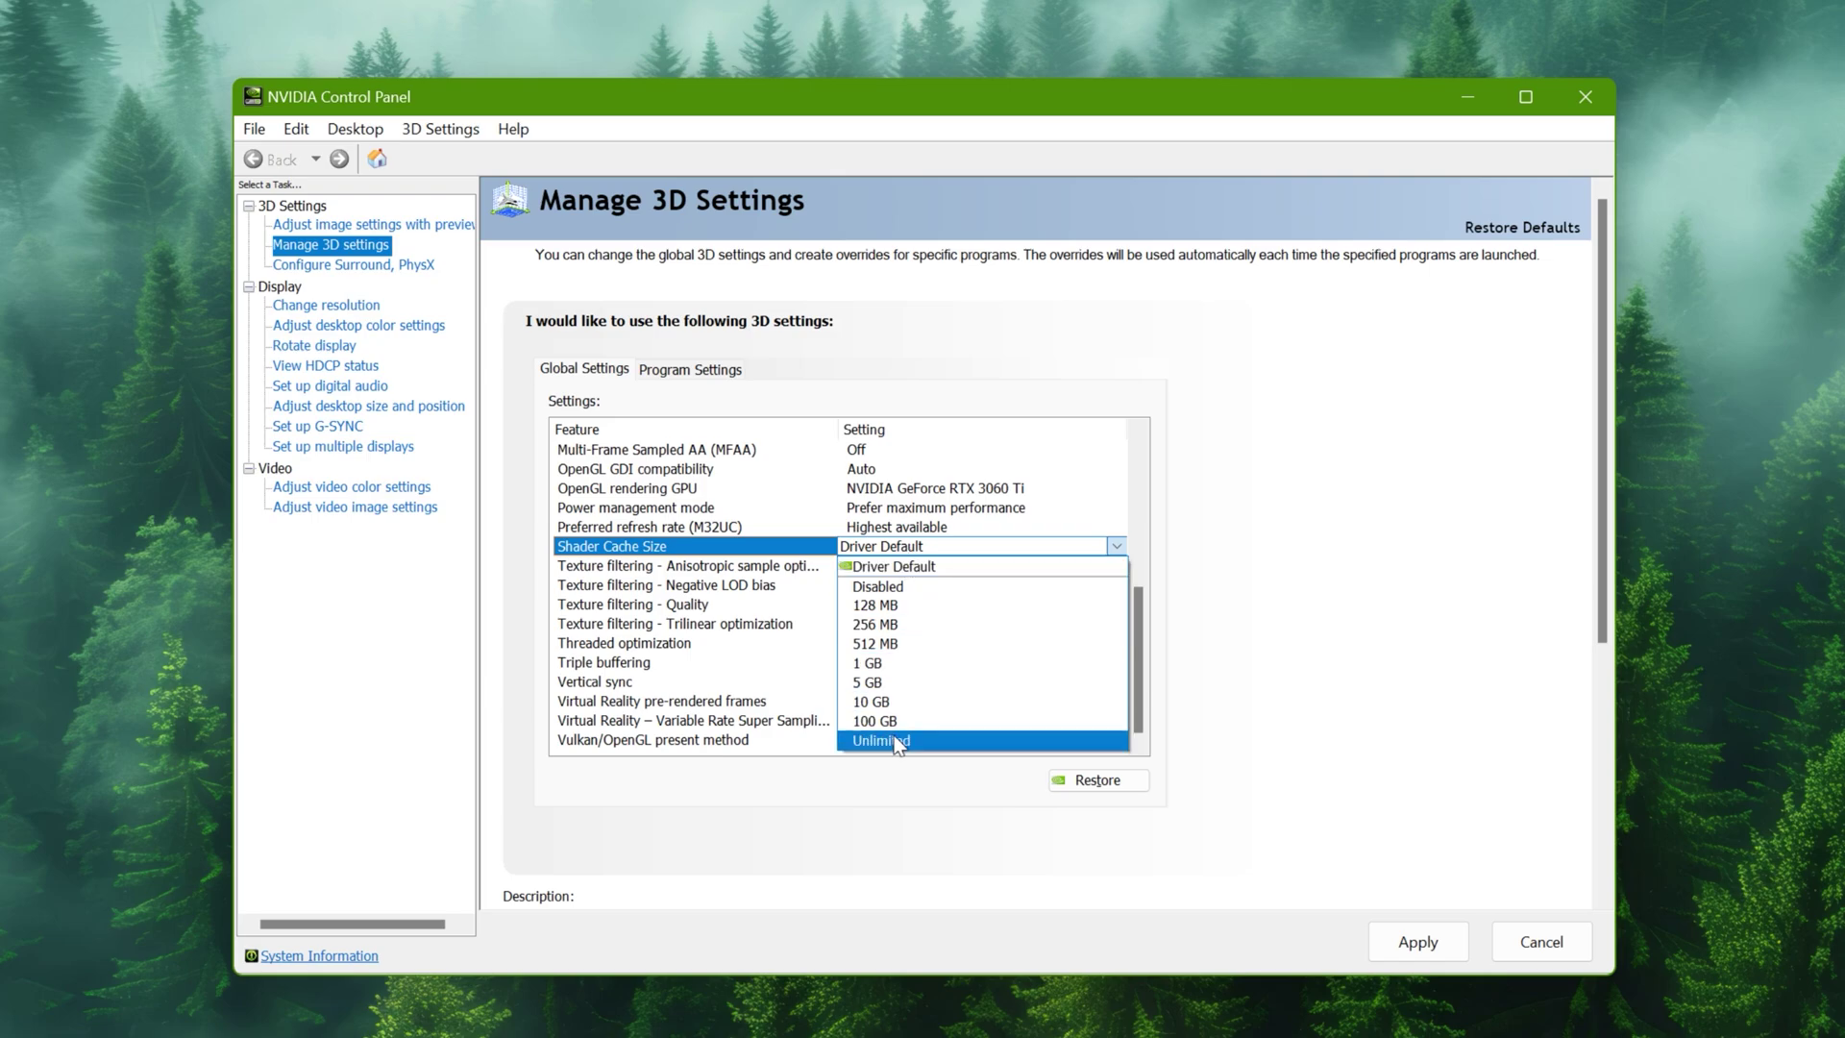
pyautogui.click(885, 704)
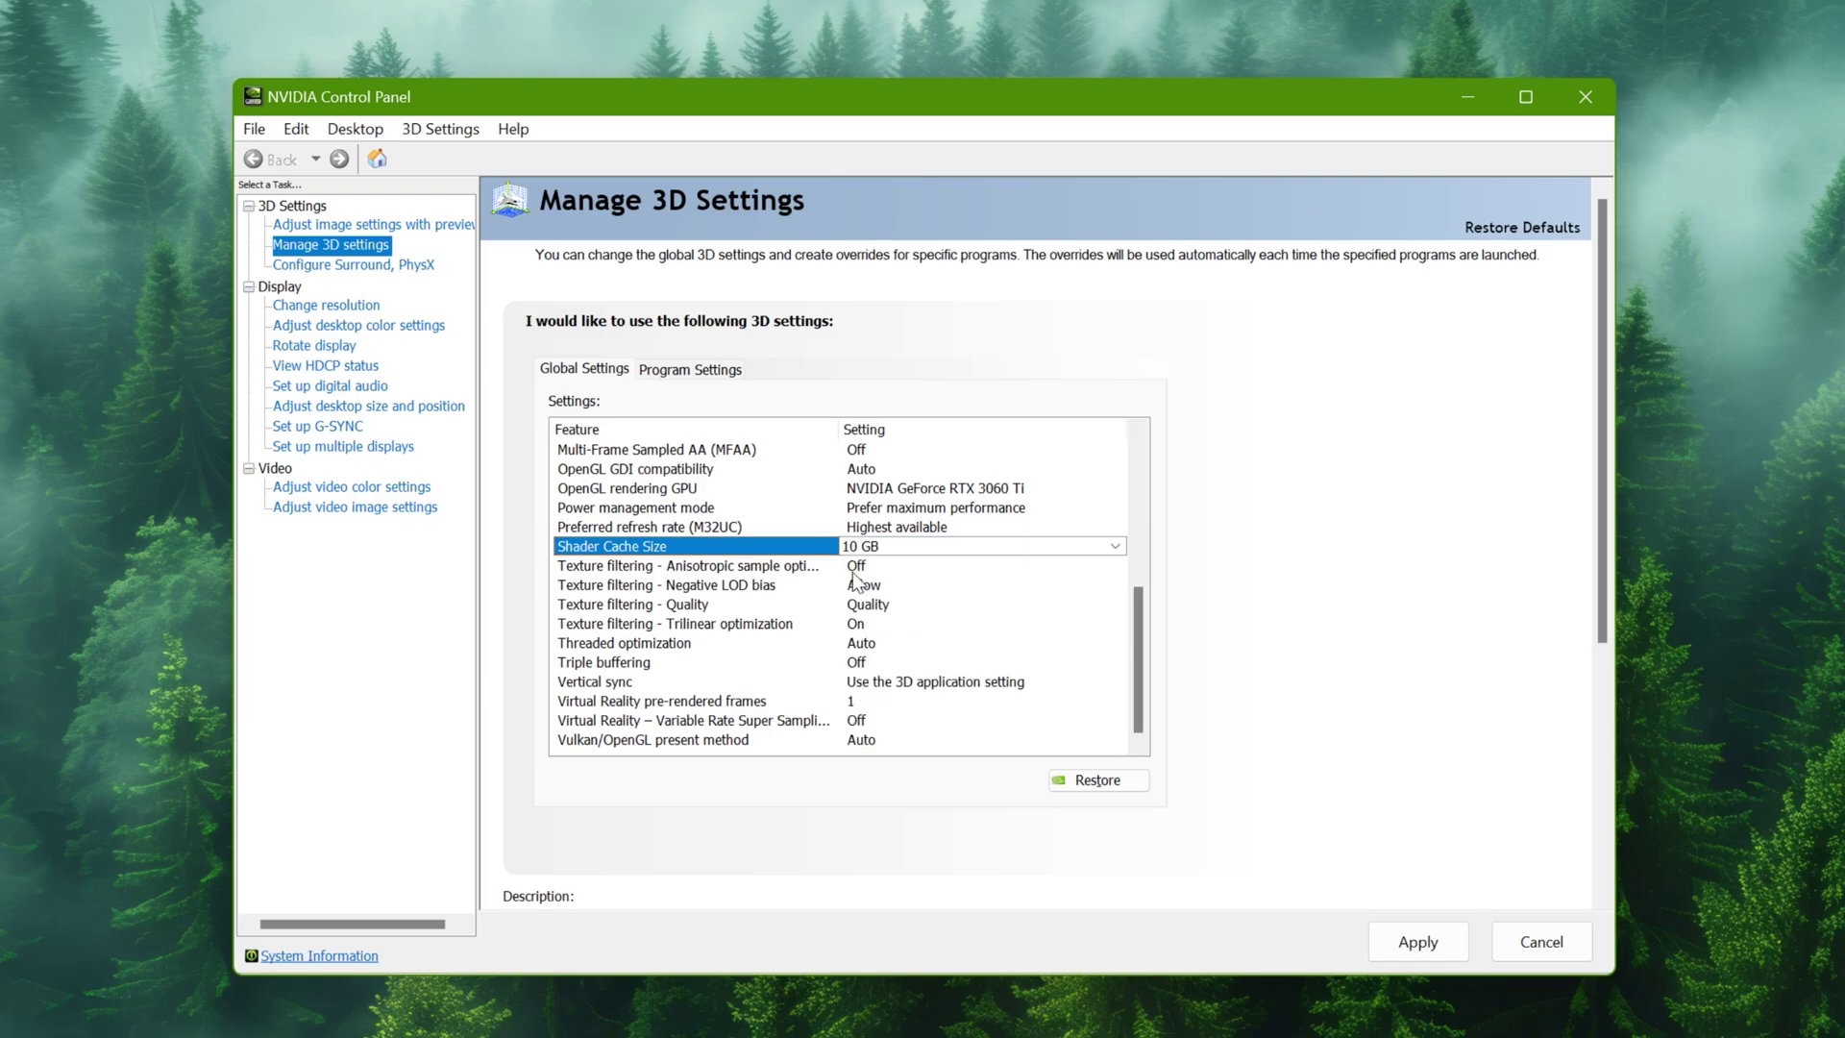
# Set anisotropic sample optimization On, Negative LOD bias Allow, and texture filtering quality High performance
pyautogui.click(868, 574)
pyautogui.click(867, 575)
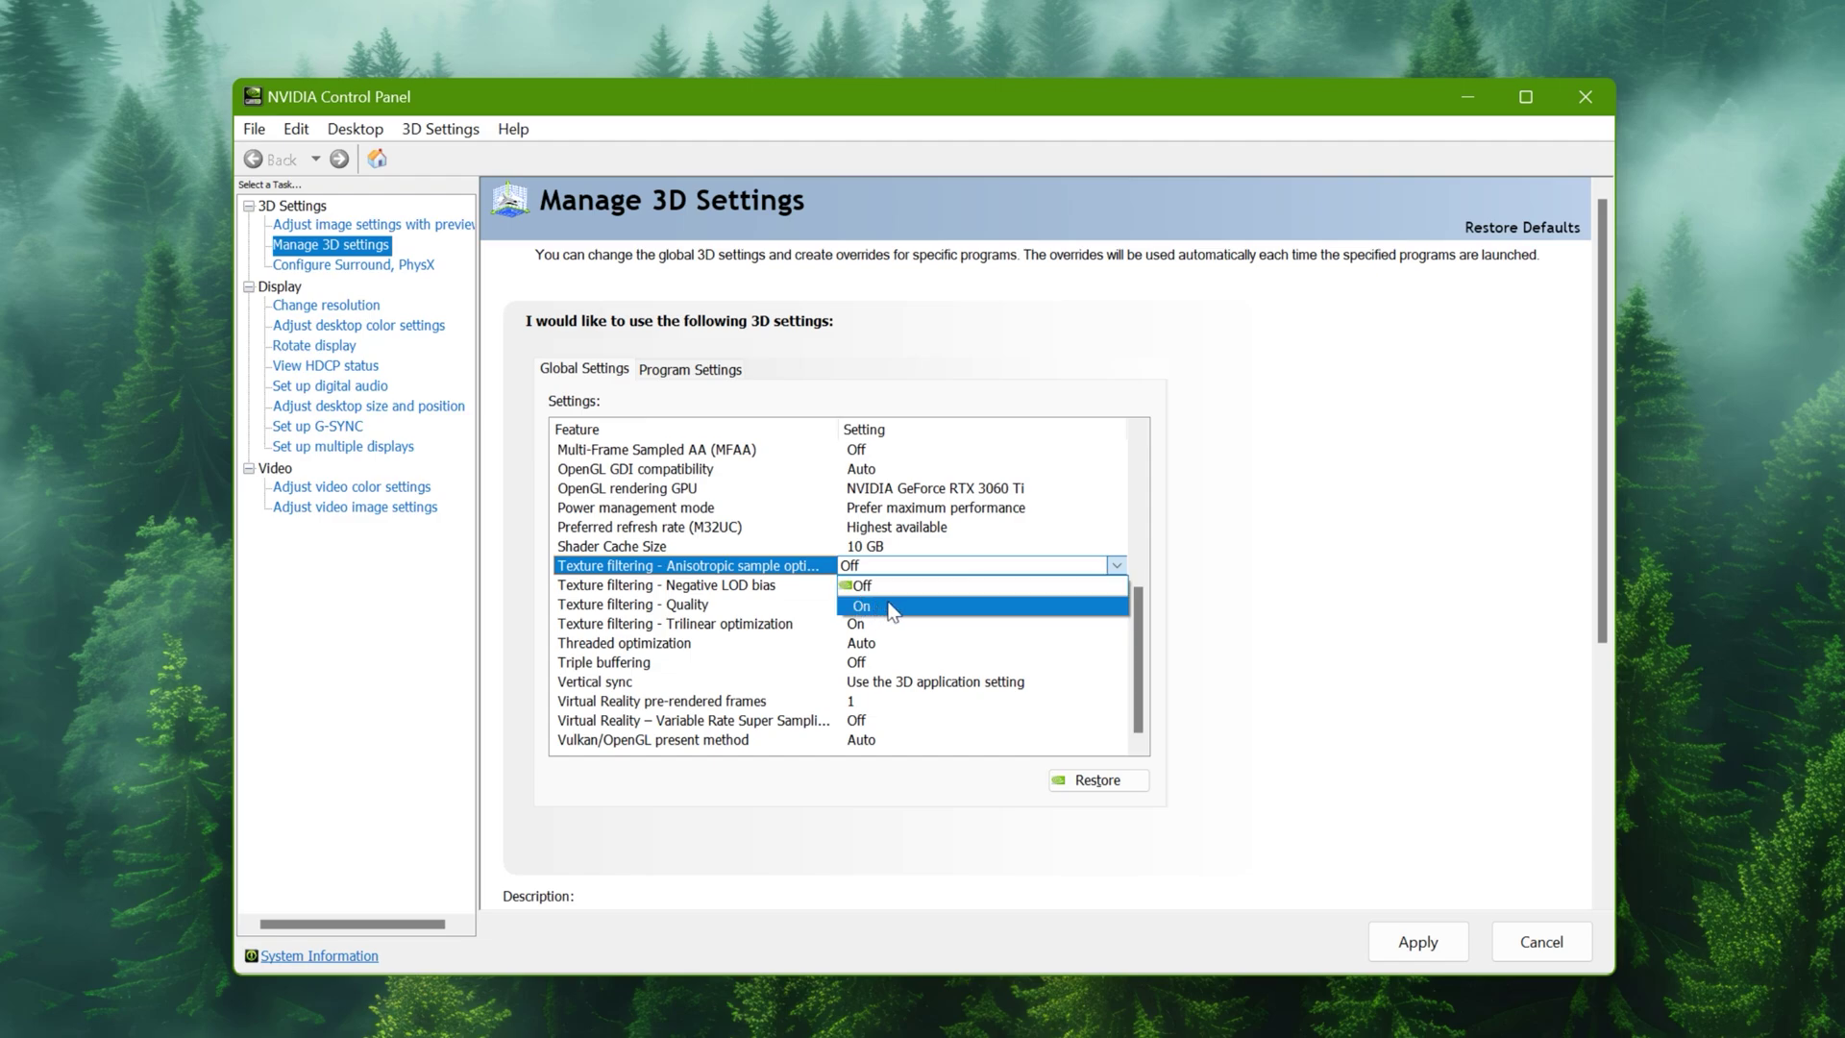
pyautogui.click(892, 608)
pyautogui.click(868, 588)
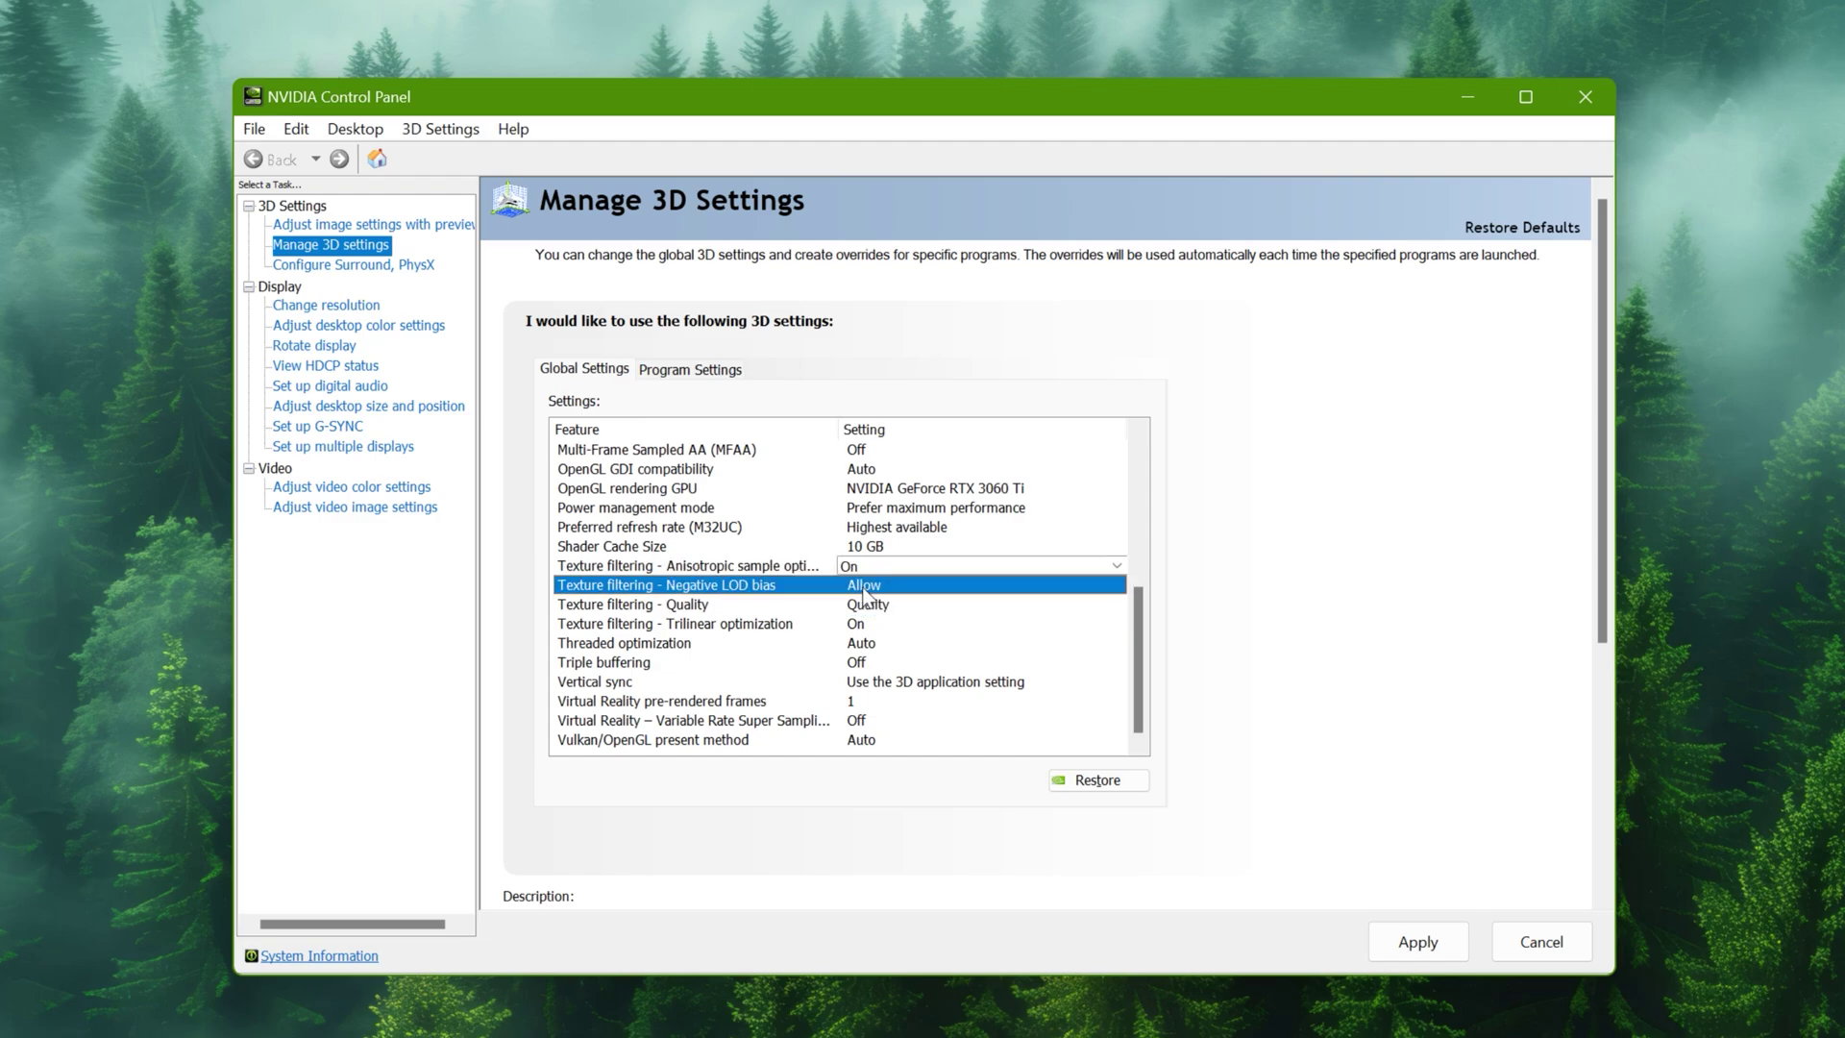
pyautogui.click(868, 588)
pyautogui.click(884, 607)
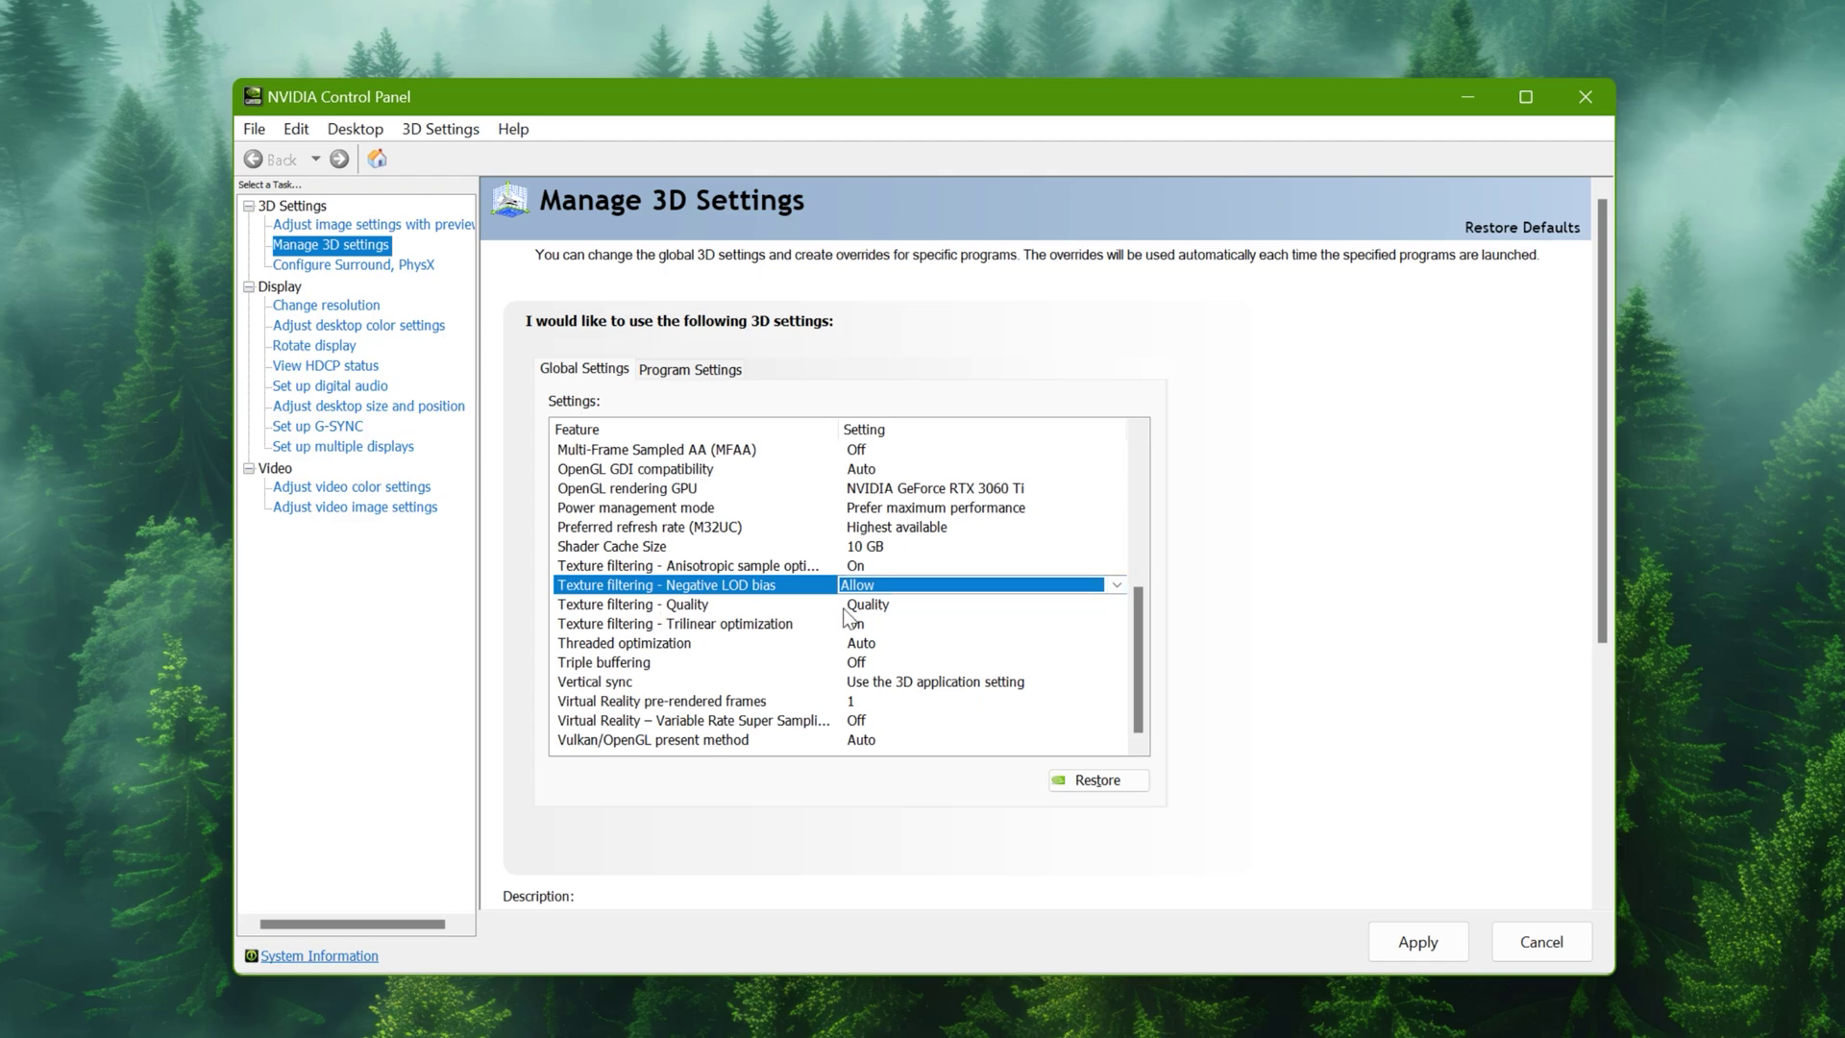
pyautogui.click(876, 607)
pyautogui.click(877, 607)
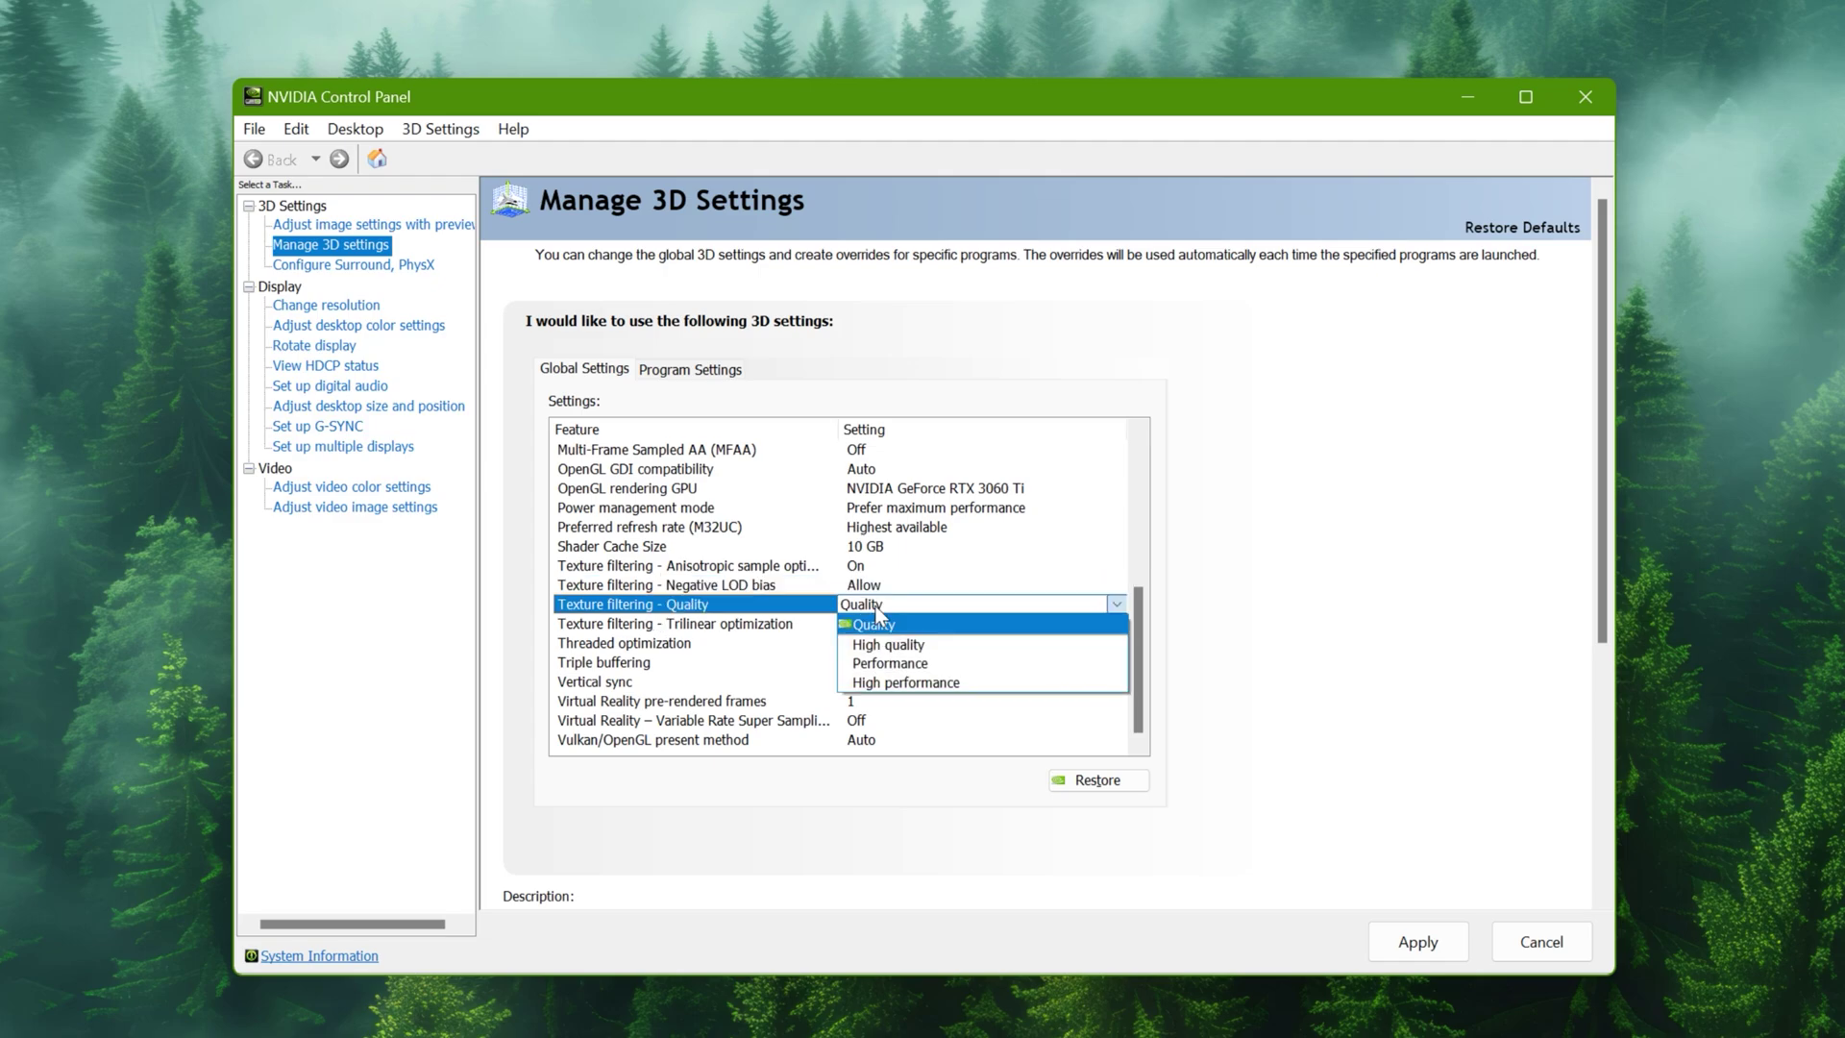
pyautogui.click(879, 684)
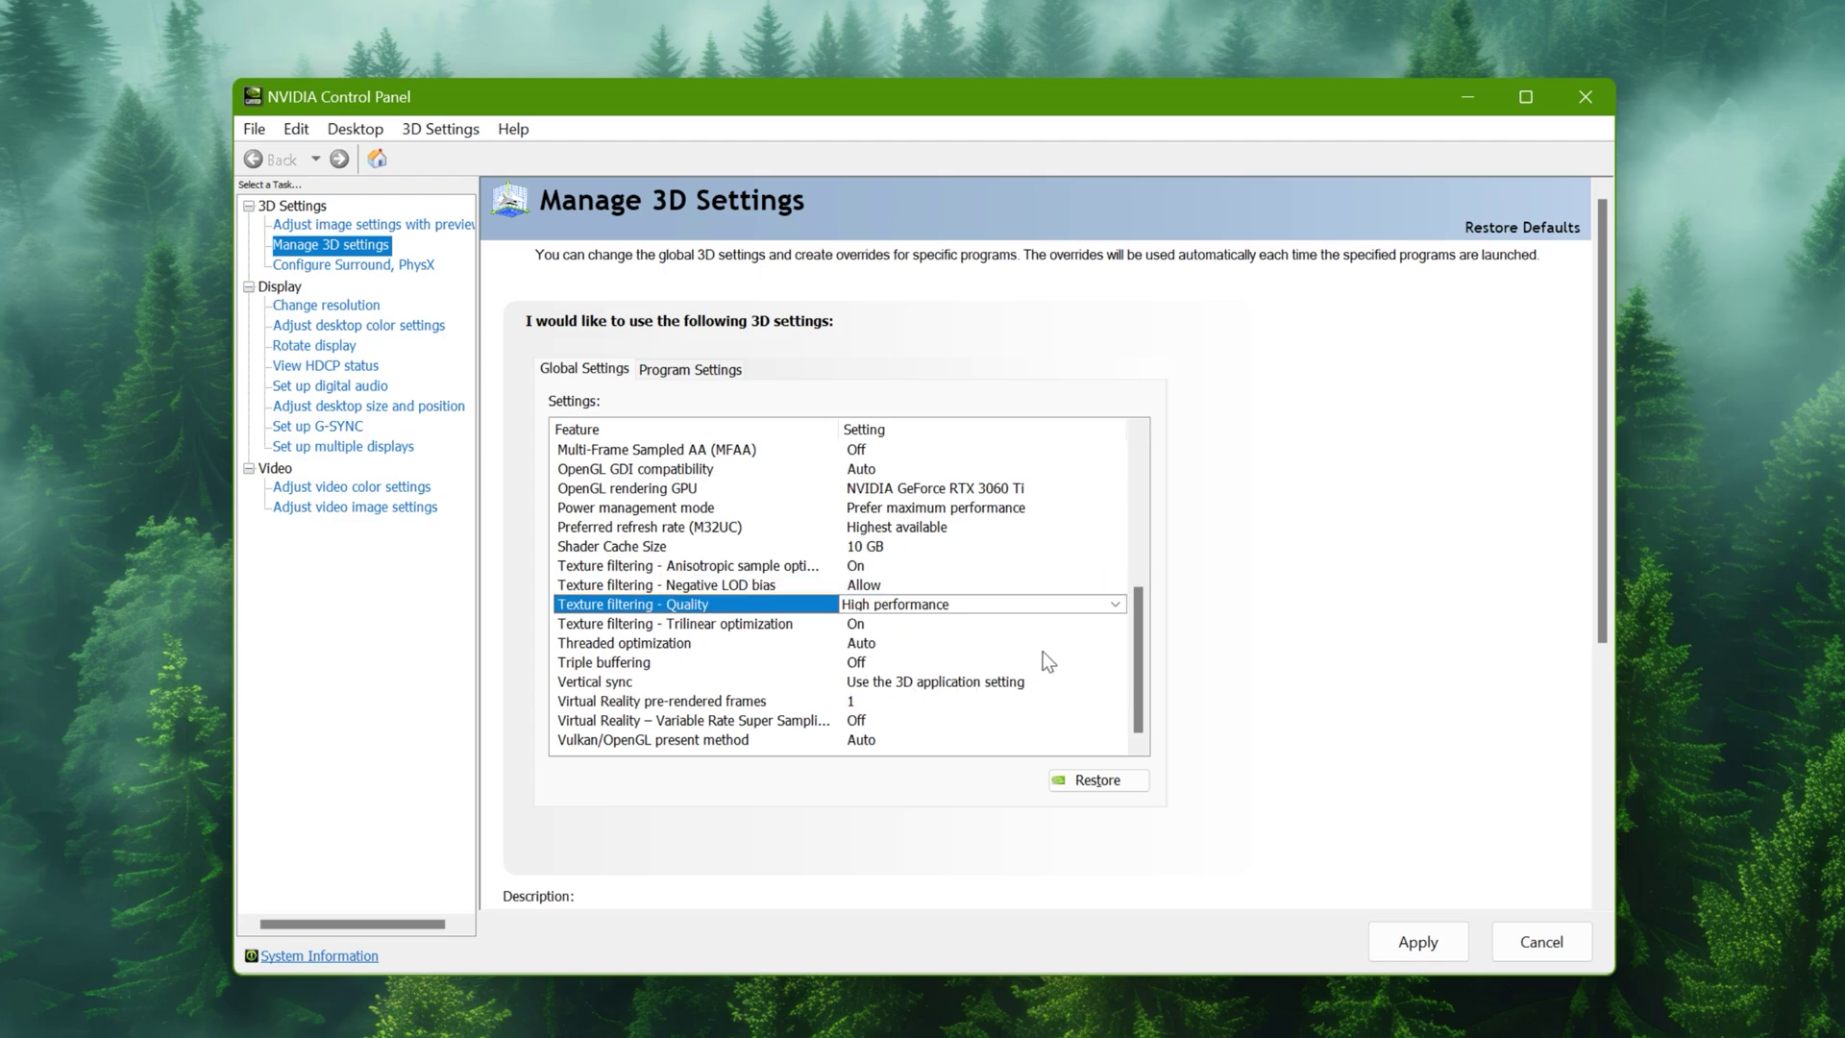
# Keep Trilinear optimization On, turn Threaded optimization On, and keep Triple buffering Off
pyautogui.click(866, 627)
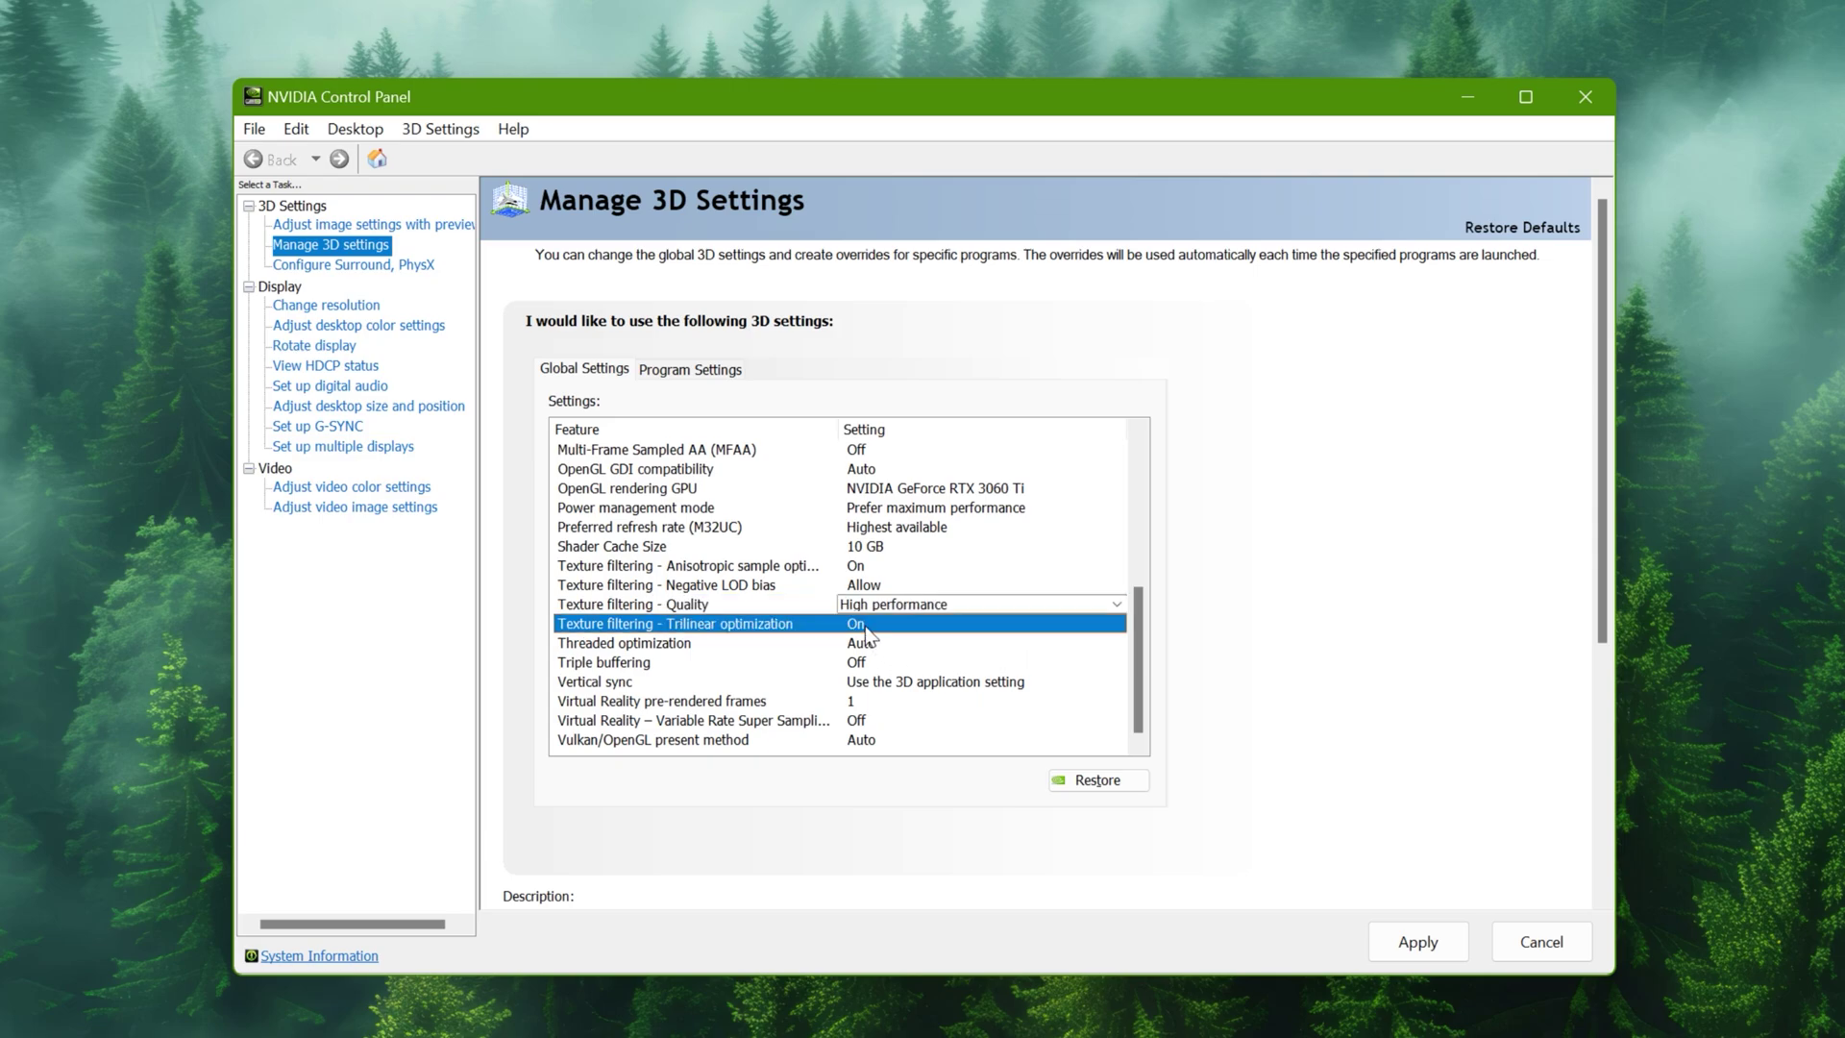
pyautogui.click(866, 634)
pyautogui.click(867, 652)
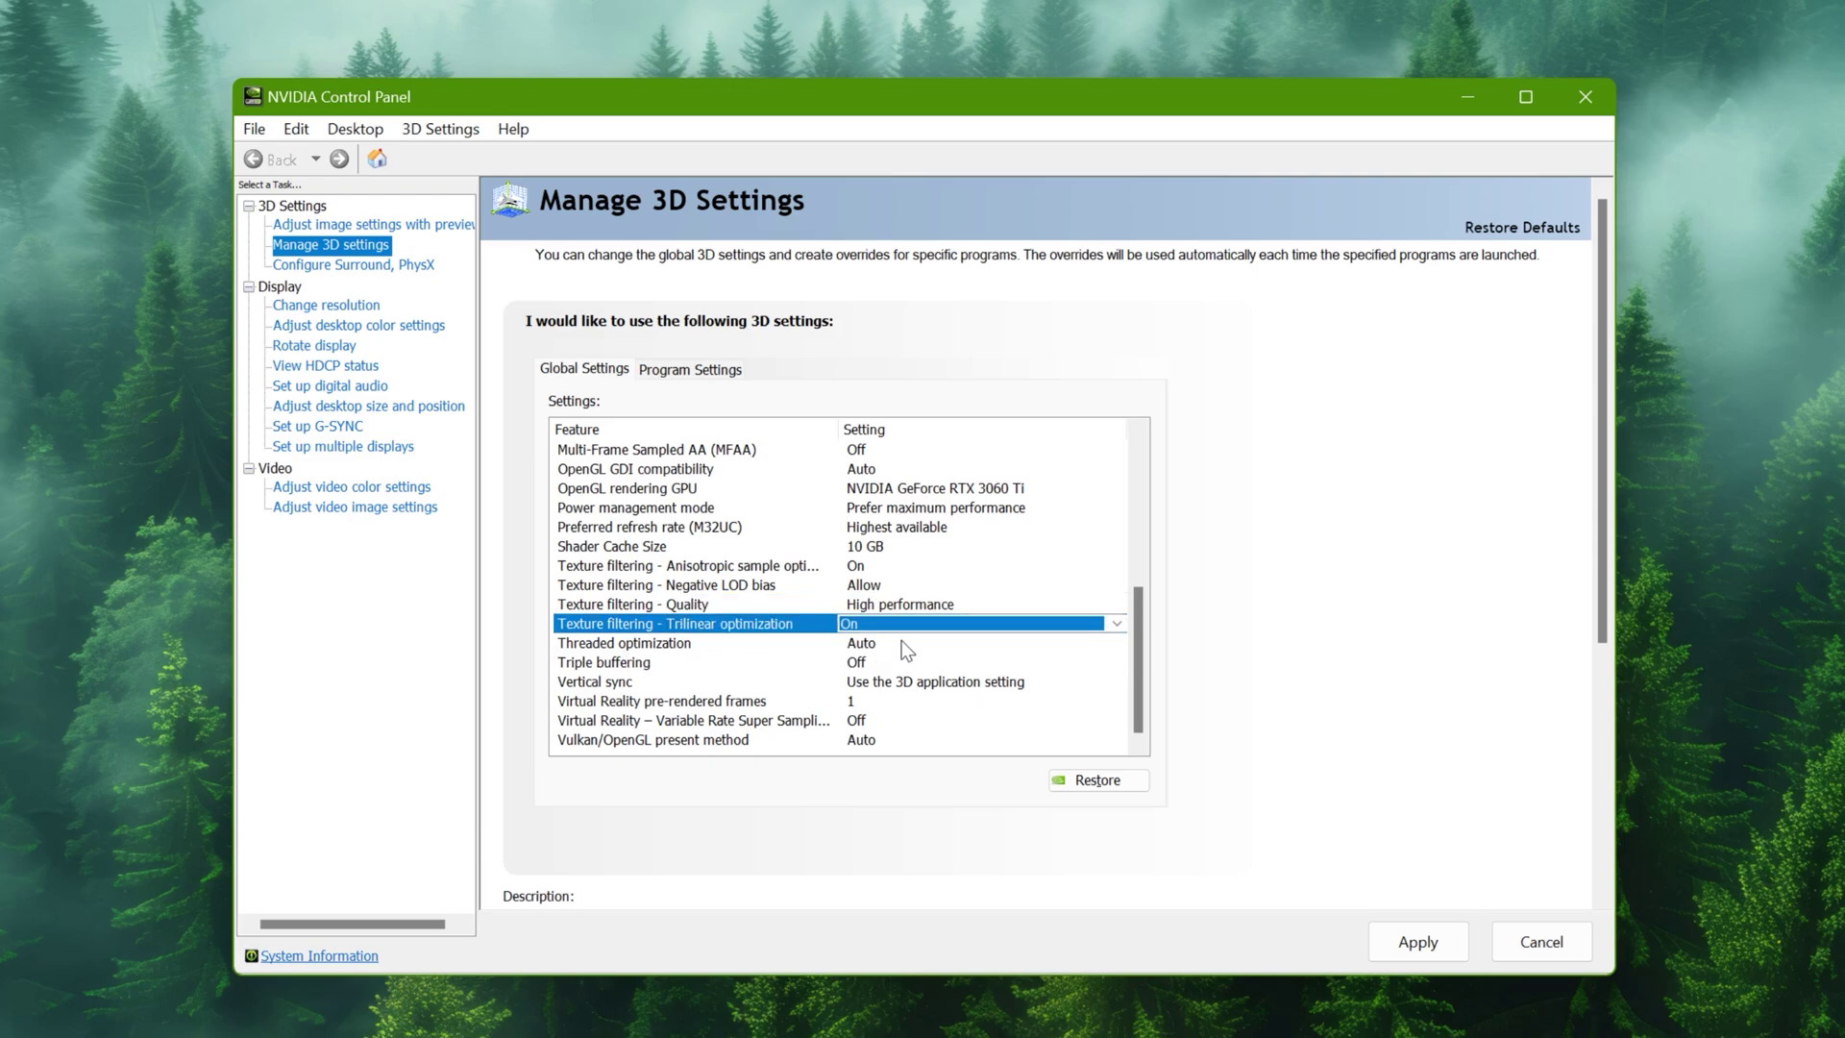
pyautogui.click(906, 645)
pyautogui.click(911, 644)
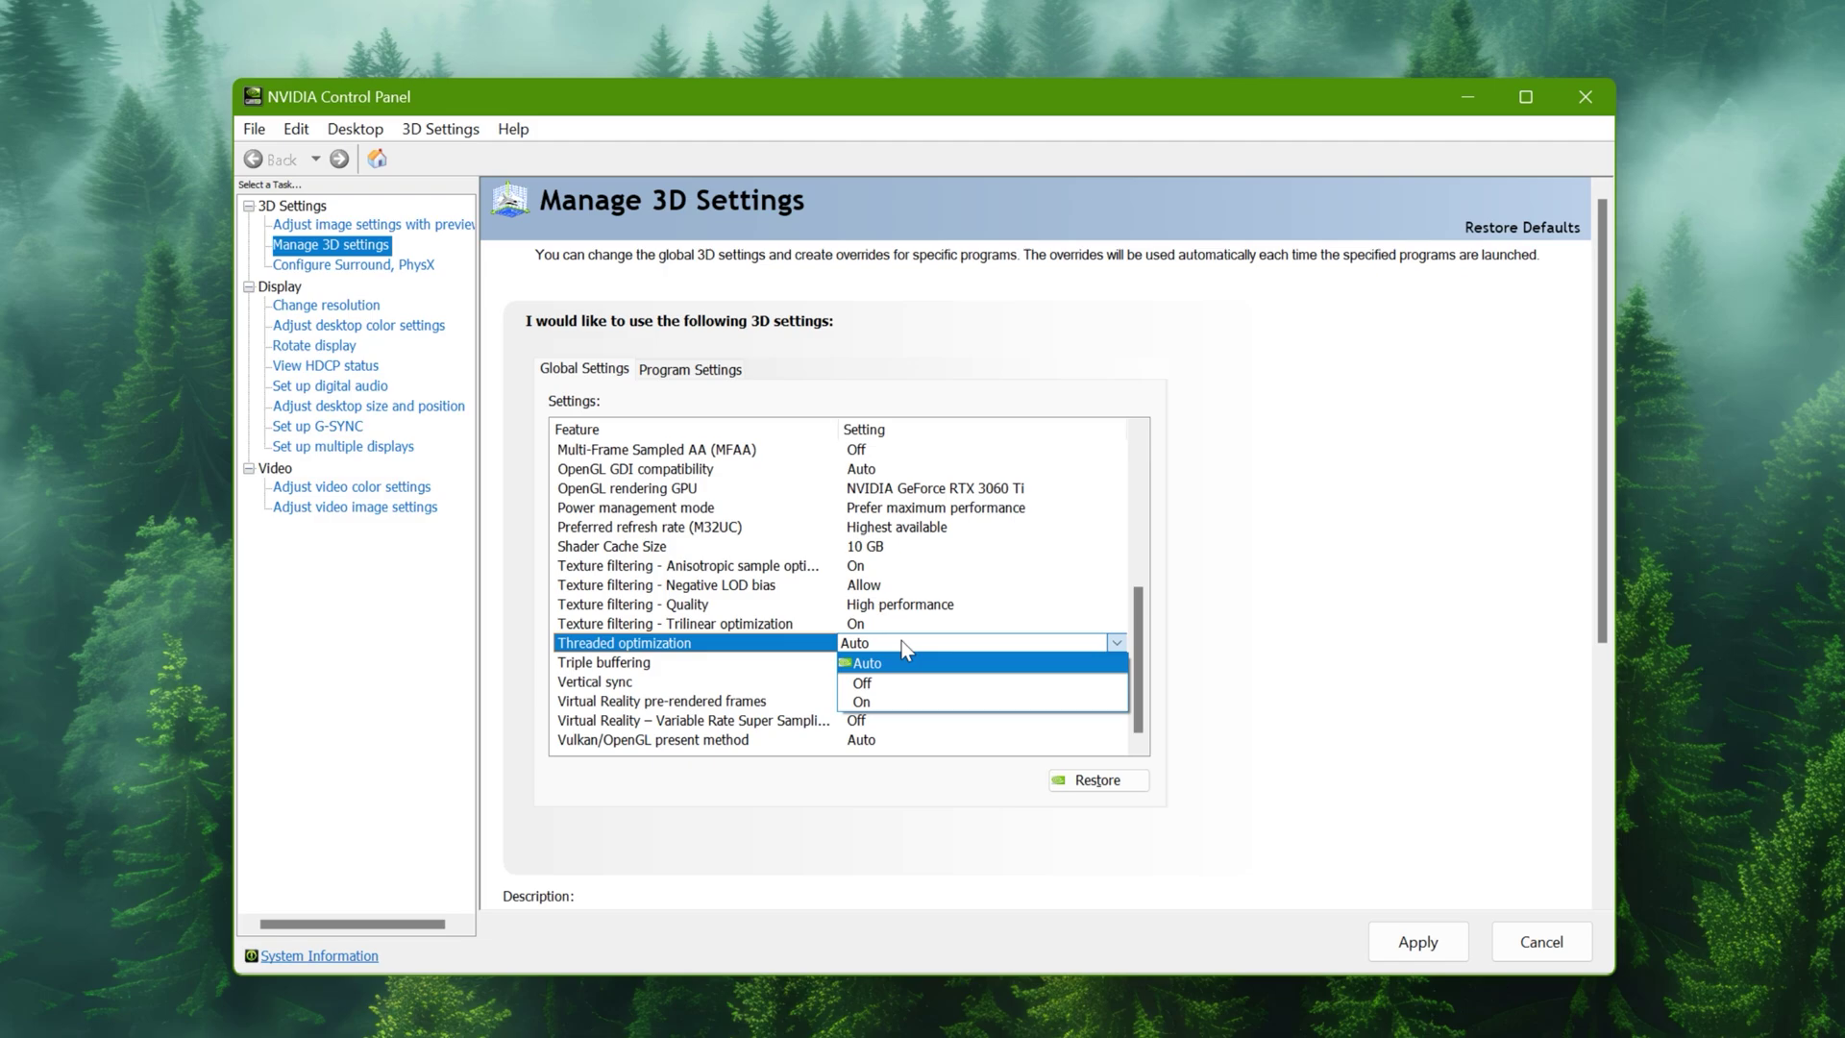
pyautogui.click(911, 705)
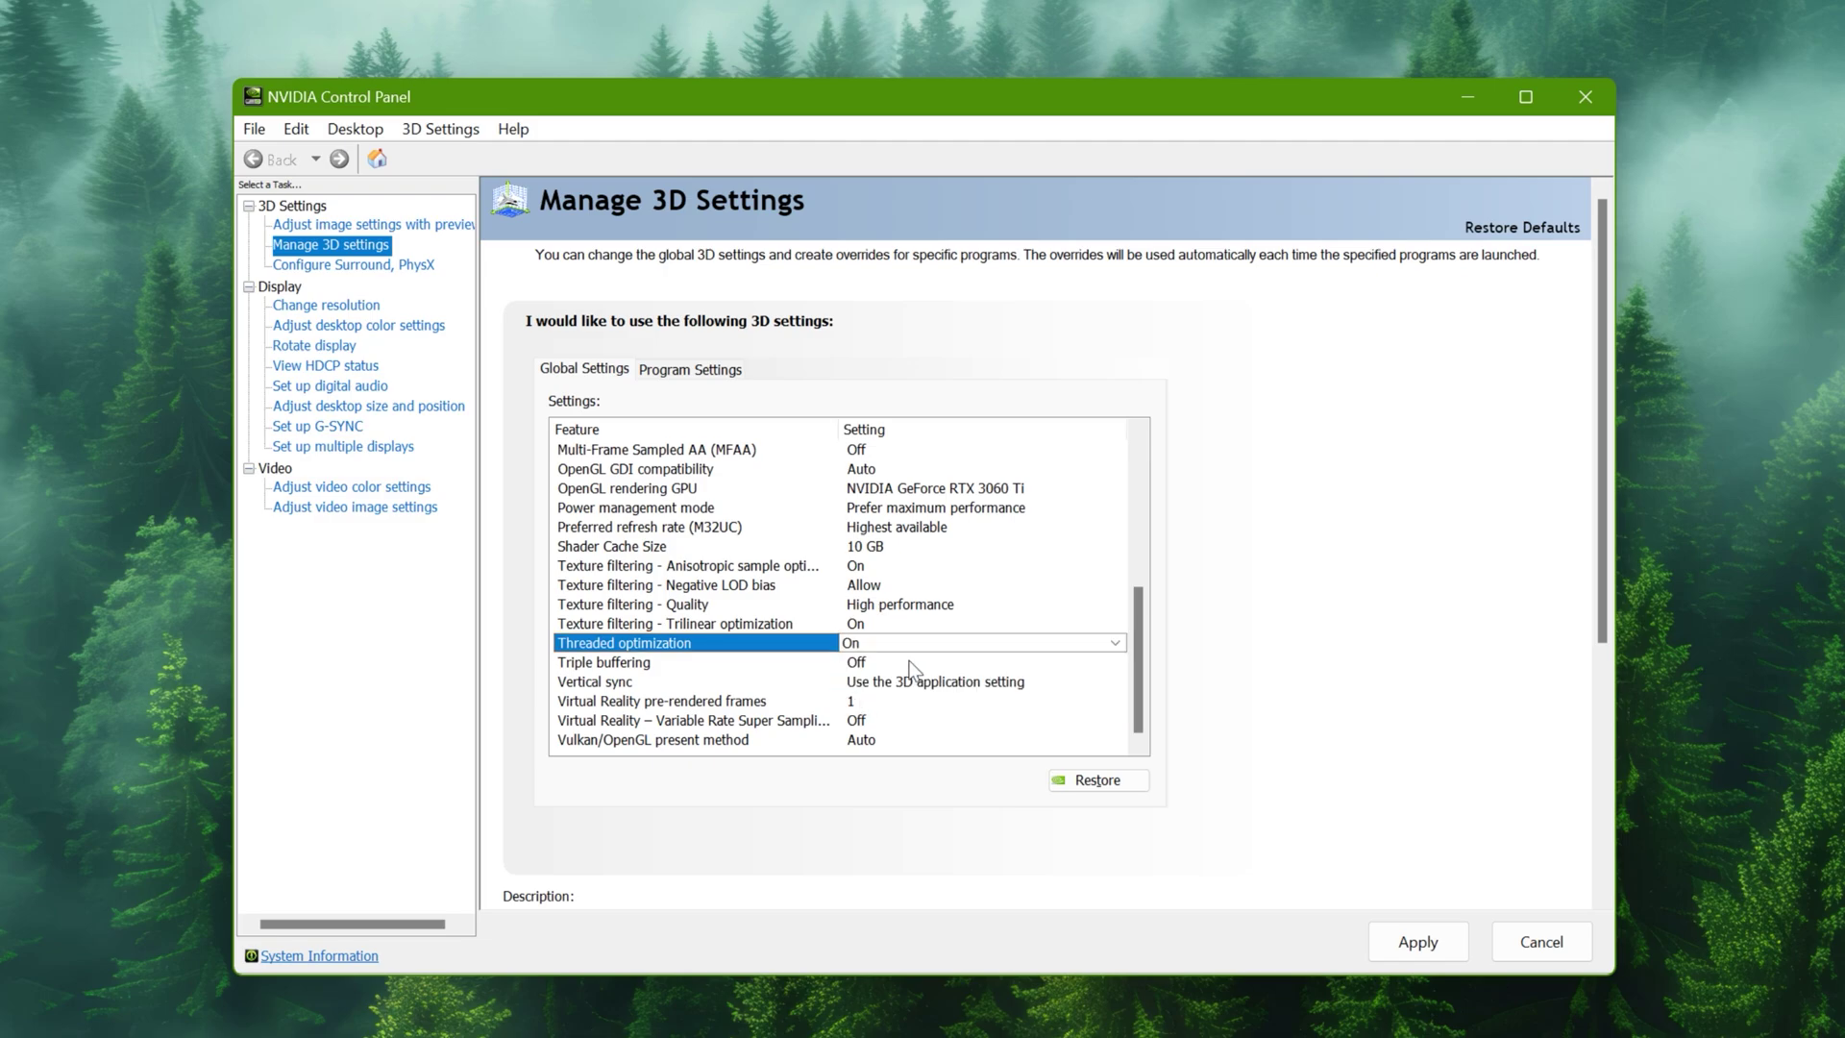
pyautogui.click(865, 663)
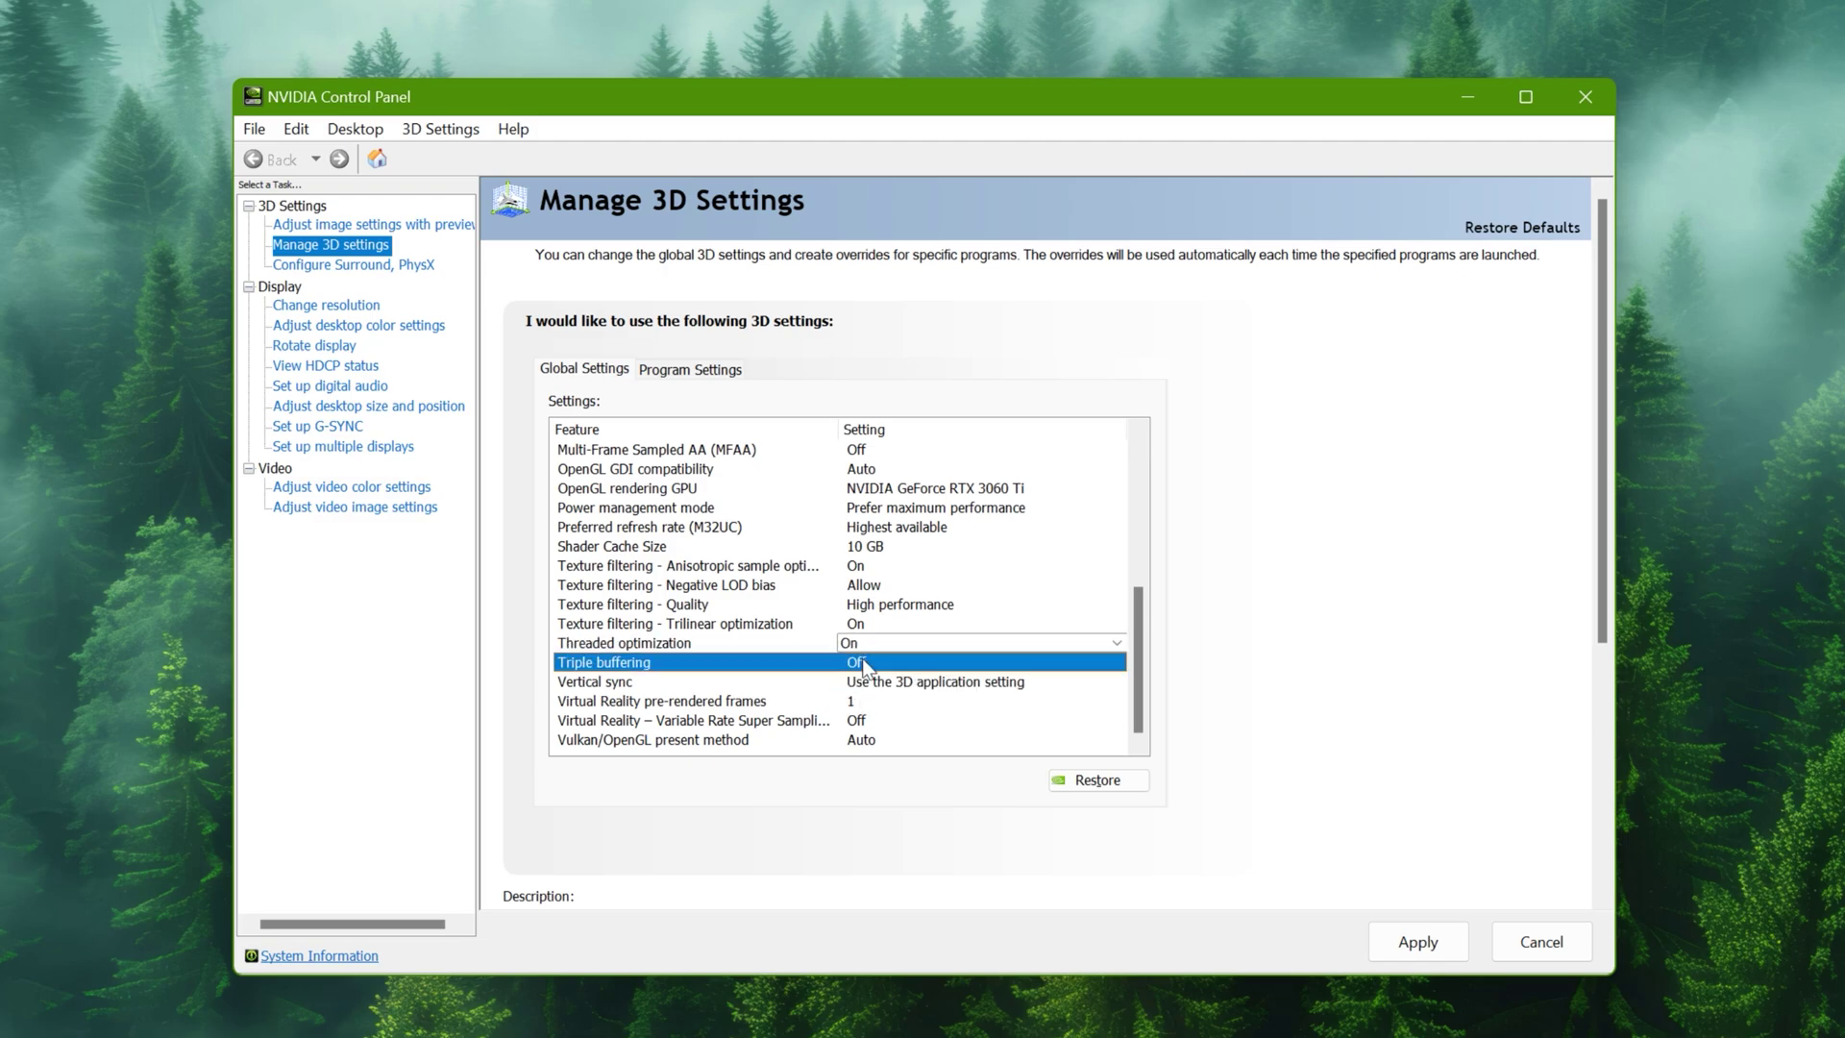
pyautogui.click(860, 663)
pyautogui.click(853, 676)
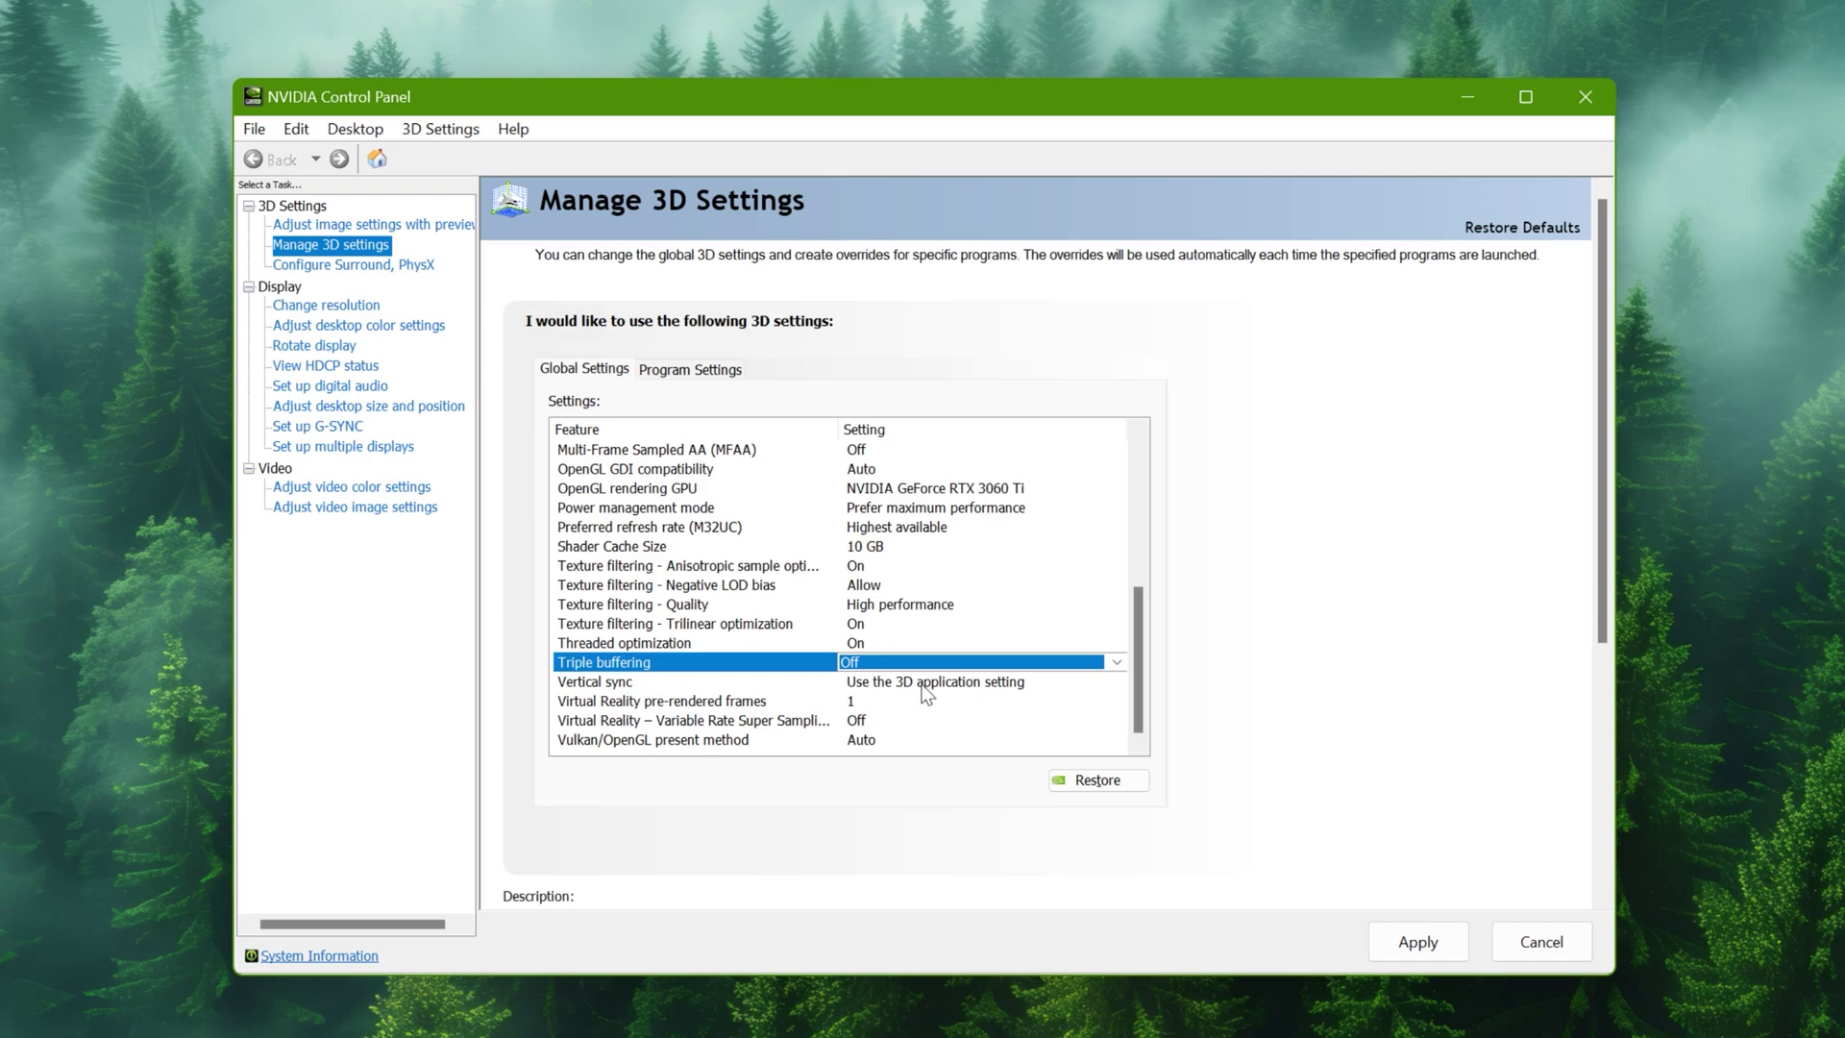
# Turn Vertical sync Off, keep VR pre-rendered frames at 1 and Variable Rate Super Sampling Off
pyautogui.click(920, 683)
pyautogui.click(898, 682)
pyautogui.click(876, 720)
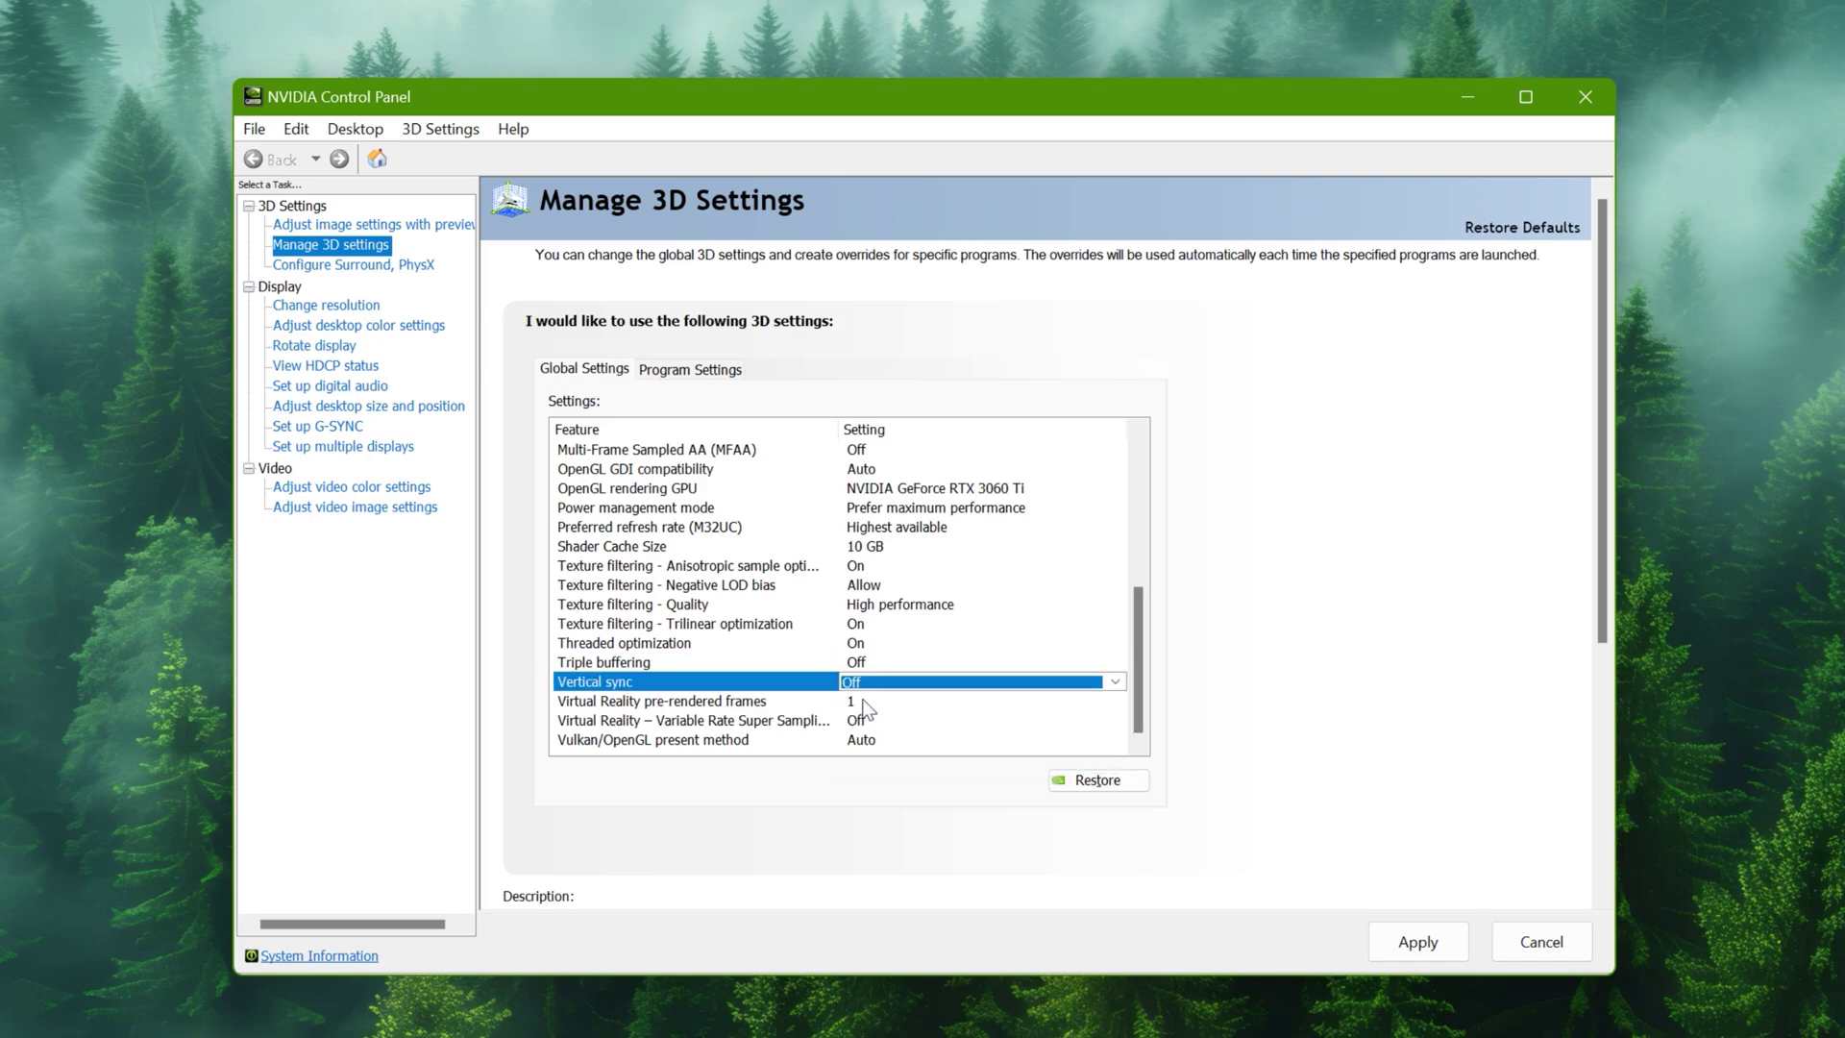
pyautogui.click(865, 702)
pyautogui.click(866, 702)
pyautogui.click(872, 722)
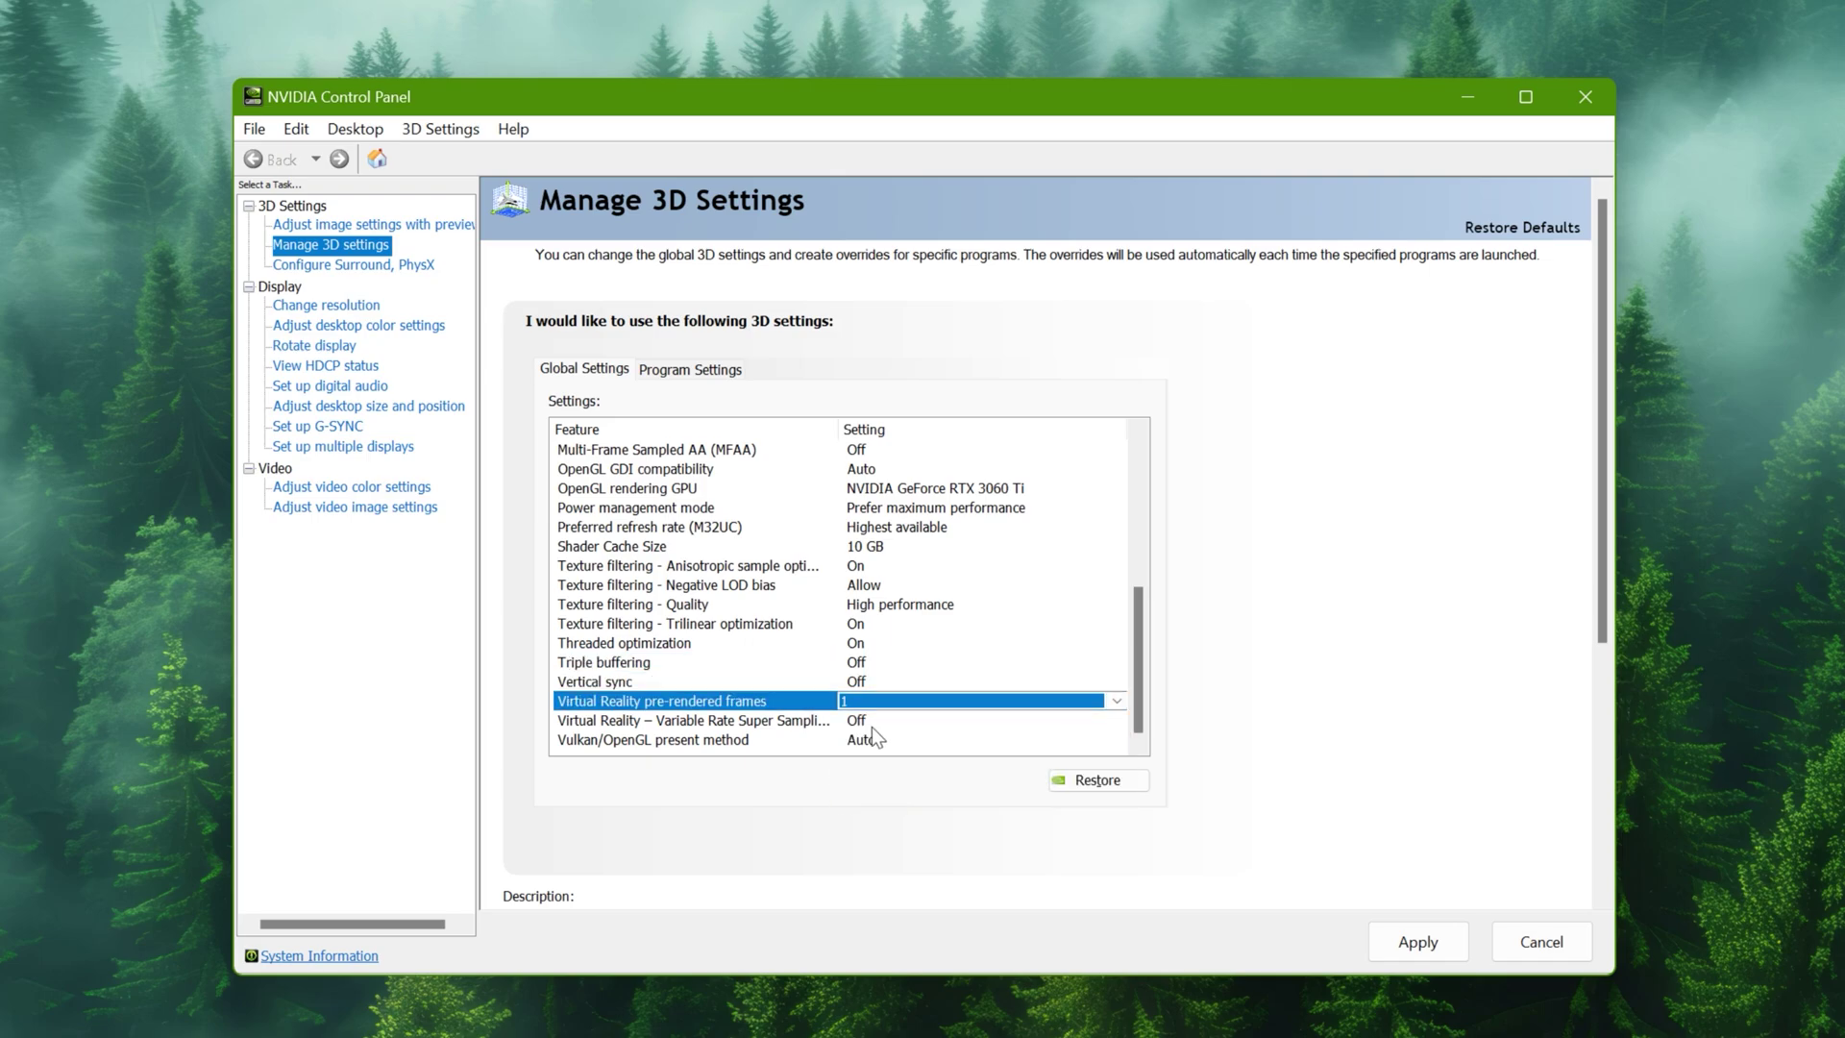
pyautogui.click(869, 723)
pyautogui.click(869, 722)
pyautogui.click(934, 741)
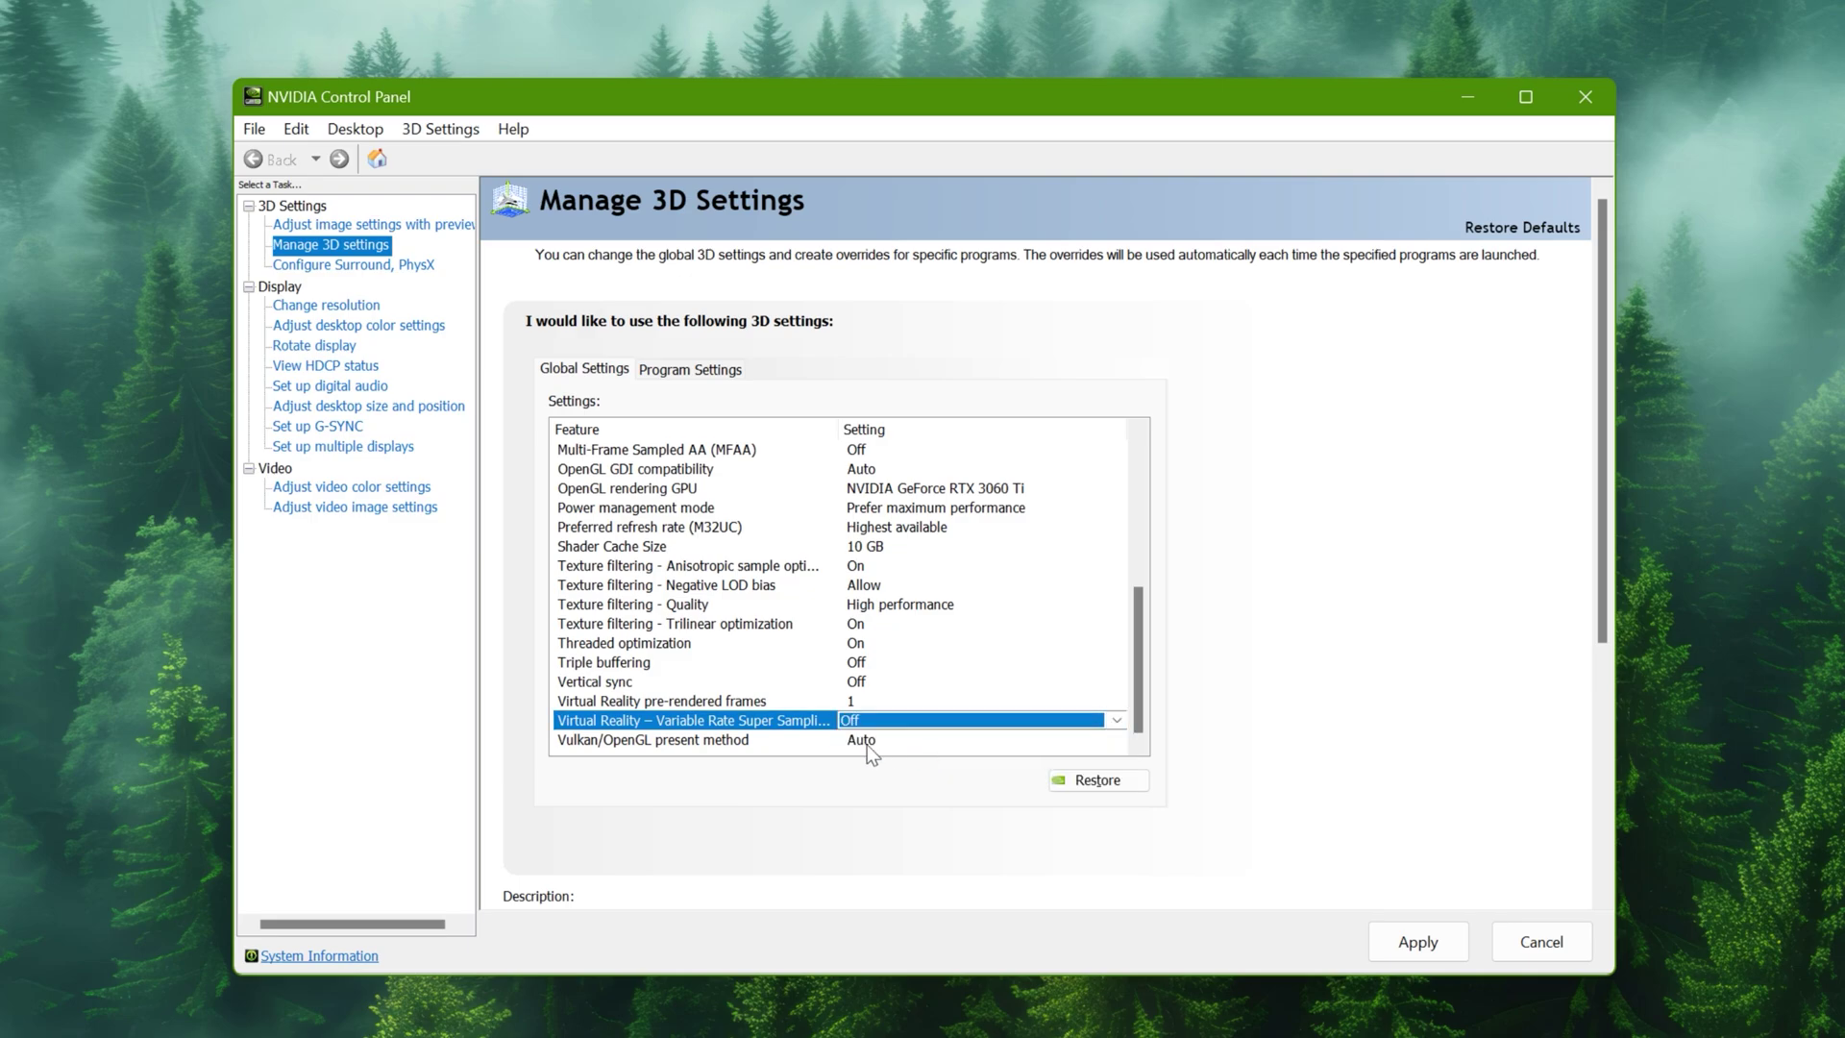
pyautogui.click(988, 742)
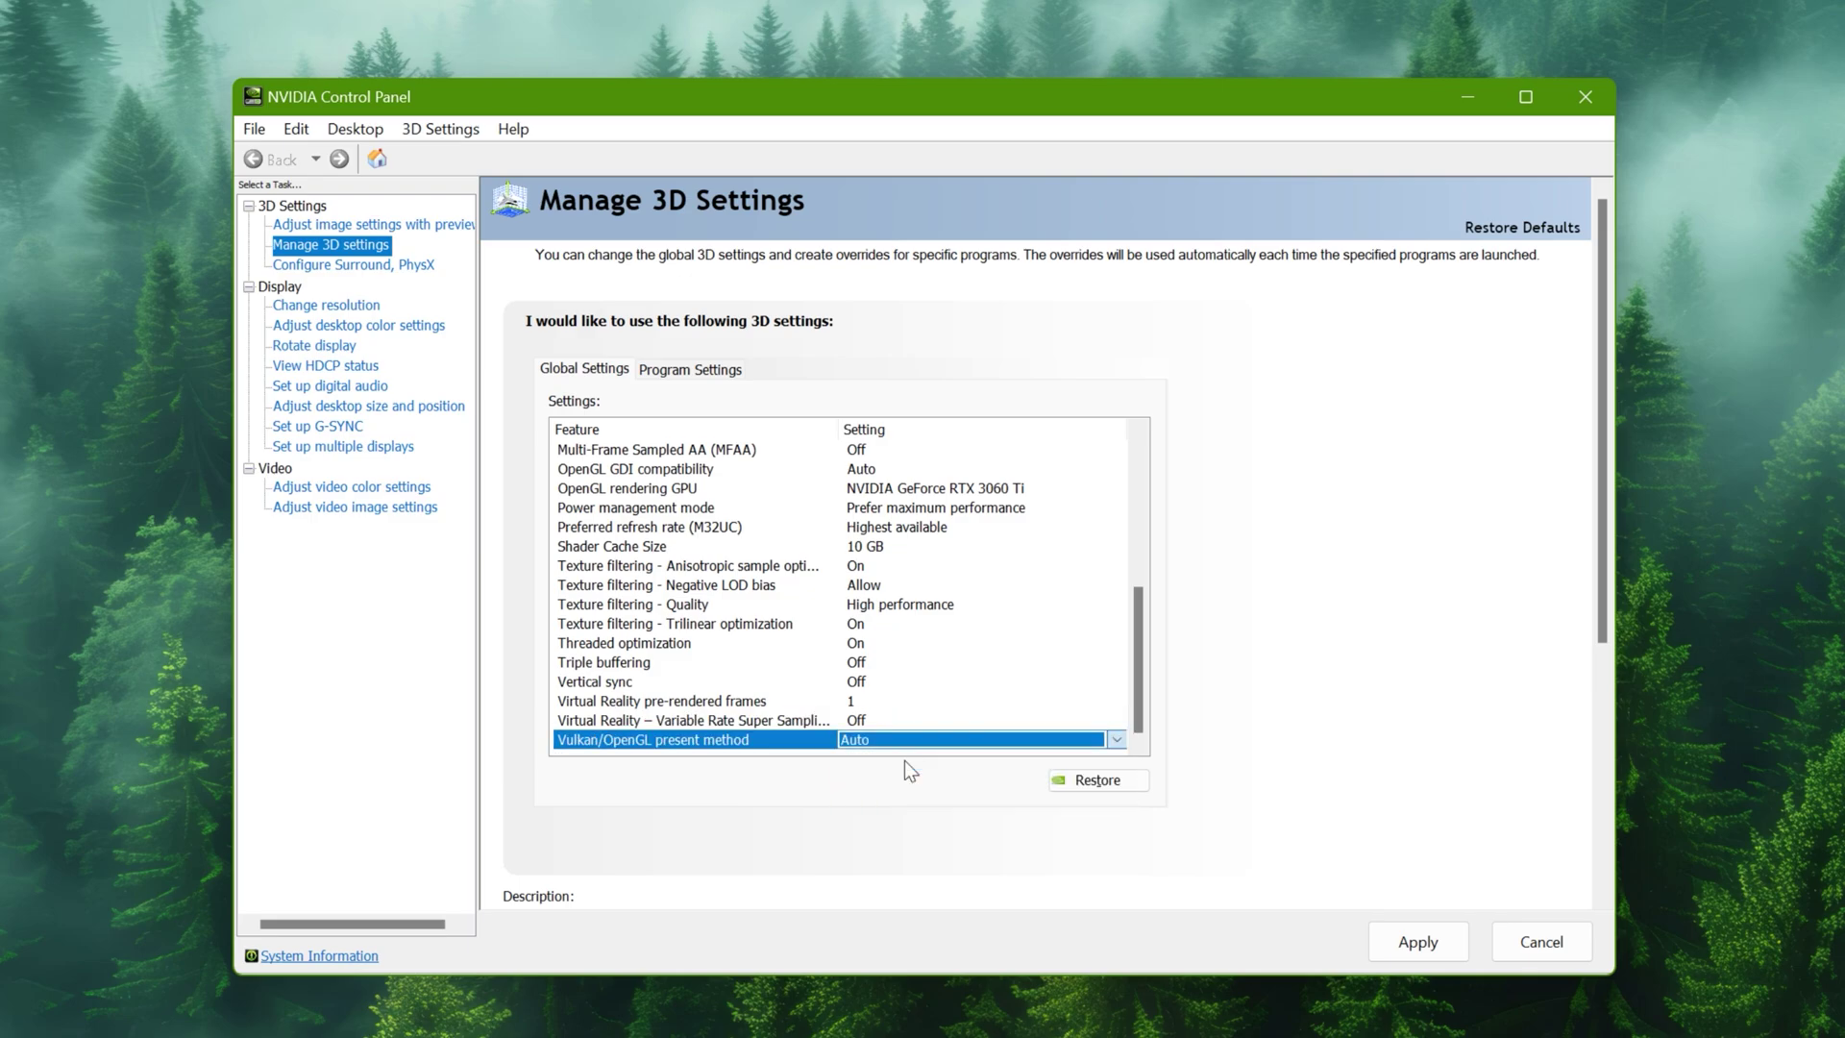
pyautogui.scroll(4, 1040, 618)
pyautogui.scroll(2, 1040, 618)
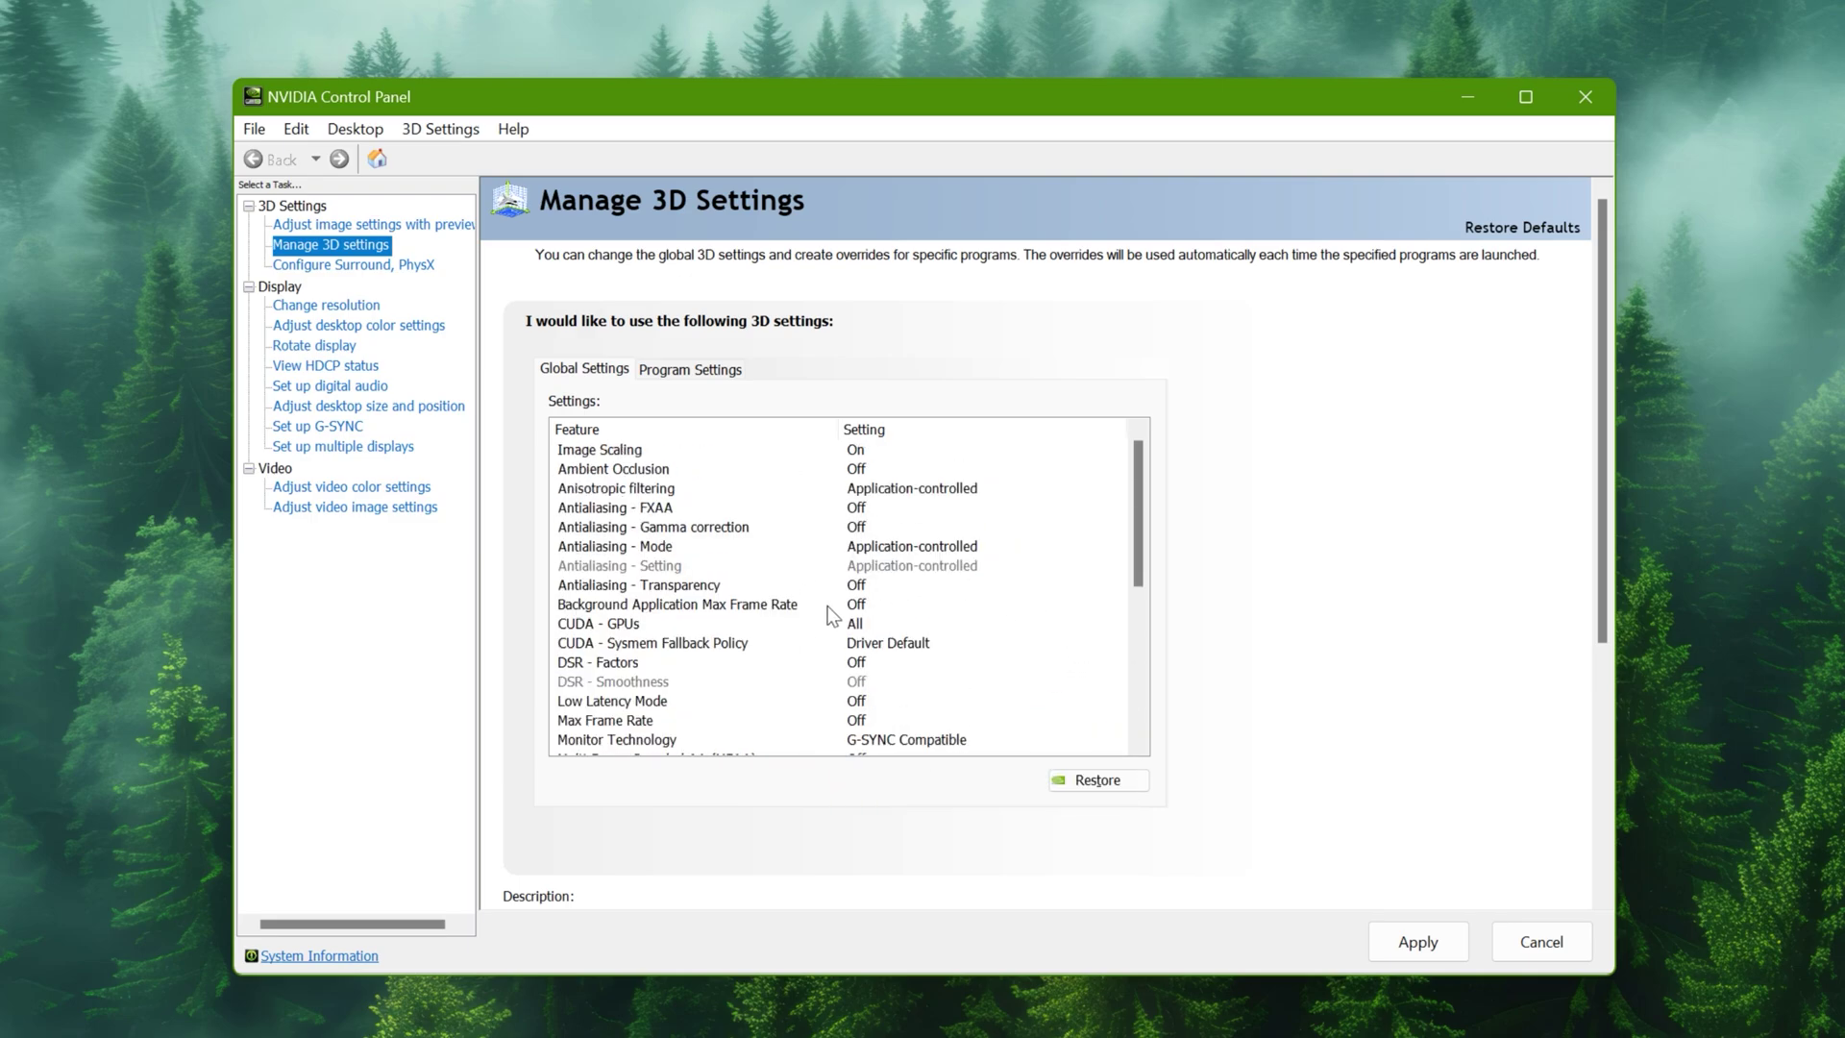
# Save the global 3D settings, then lower desktop brightness to about 52% and apply the colours
pyautogui.click(1418, 941)
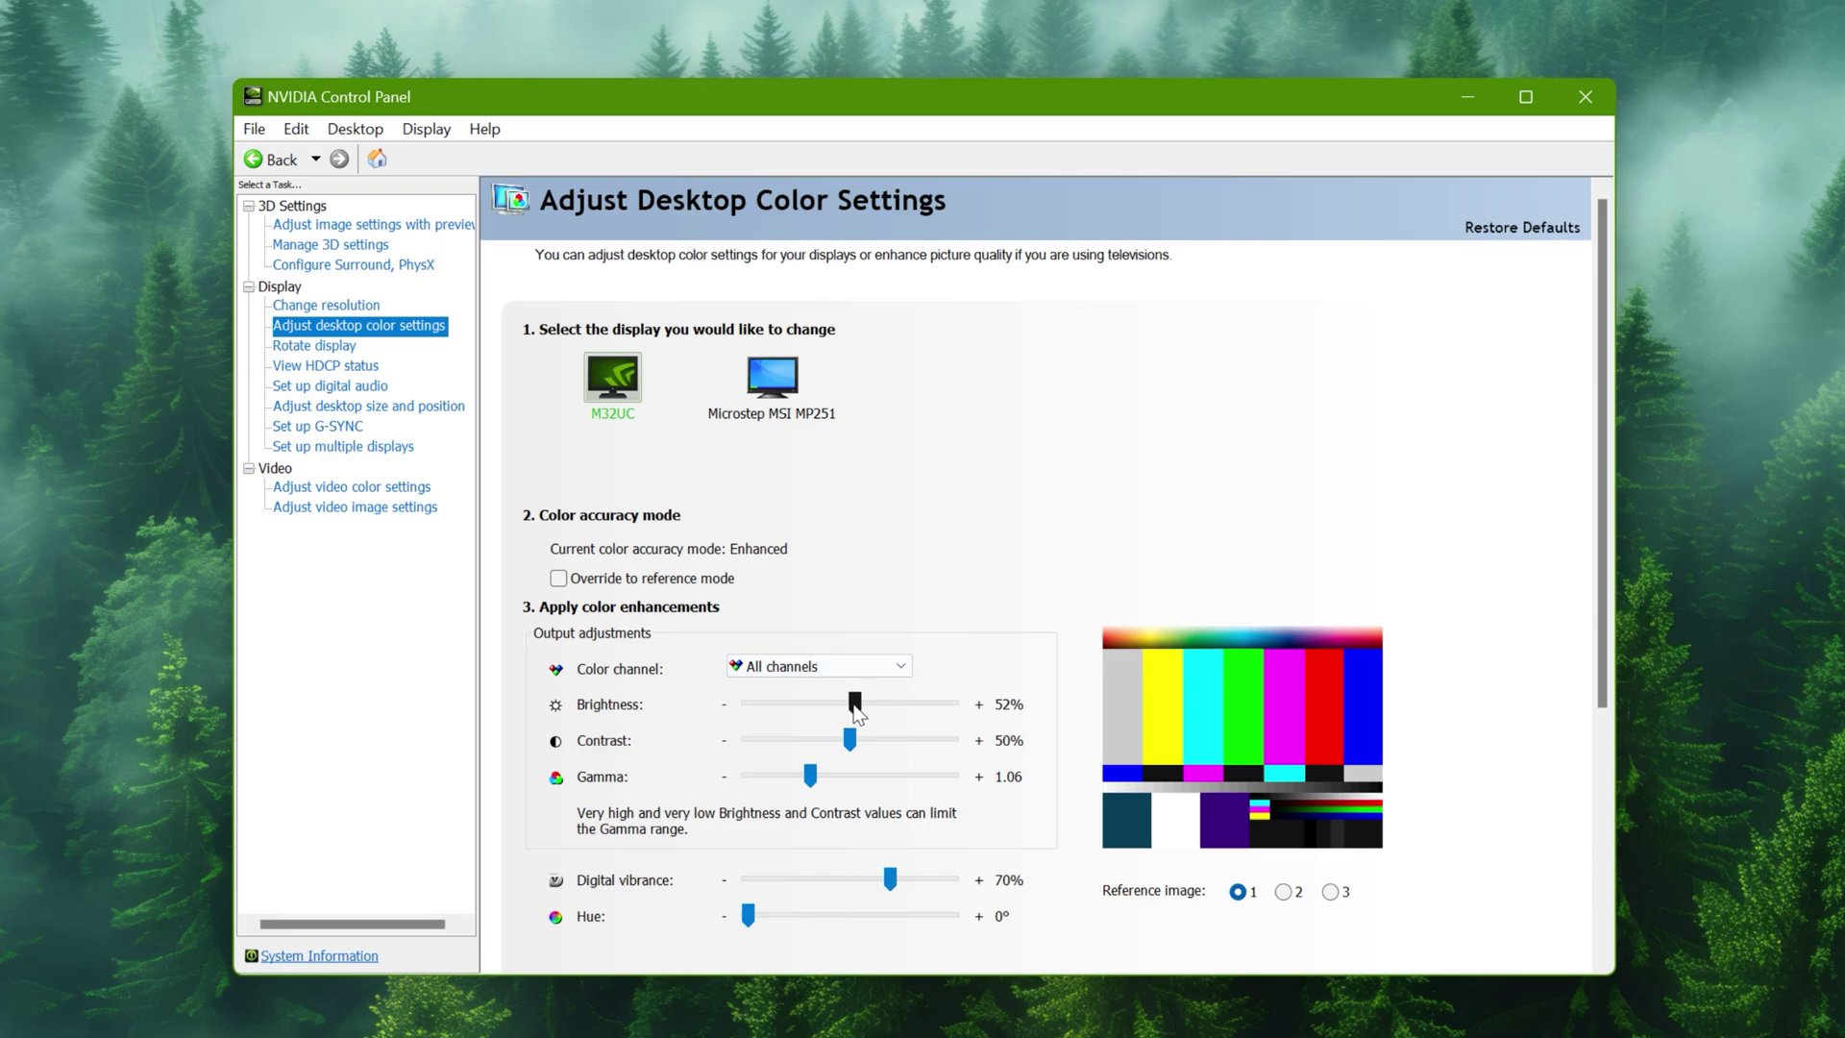
pyautogui.moveTo(910, 709); pyautogui.dragTo(854, 715)
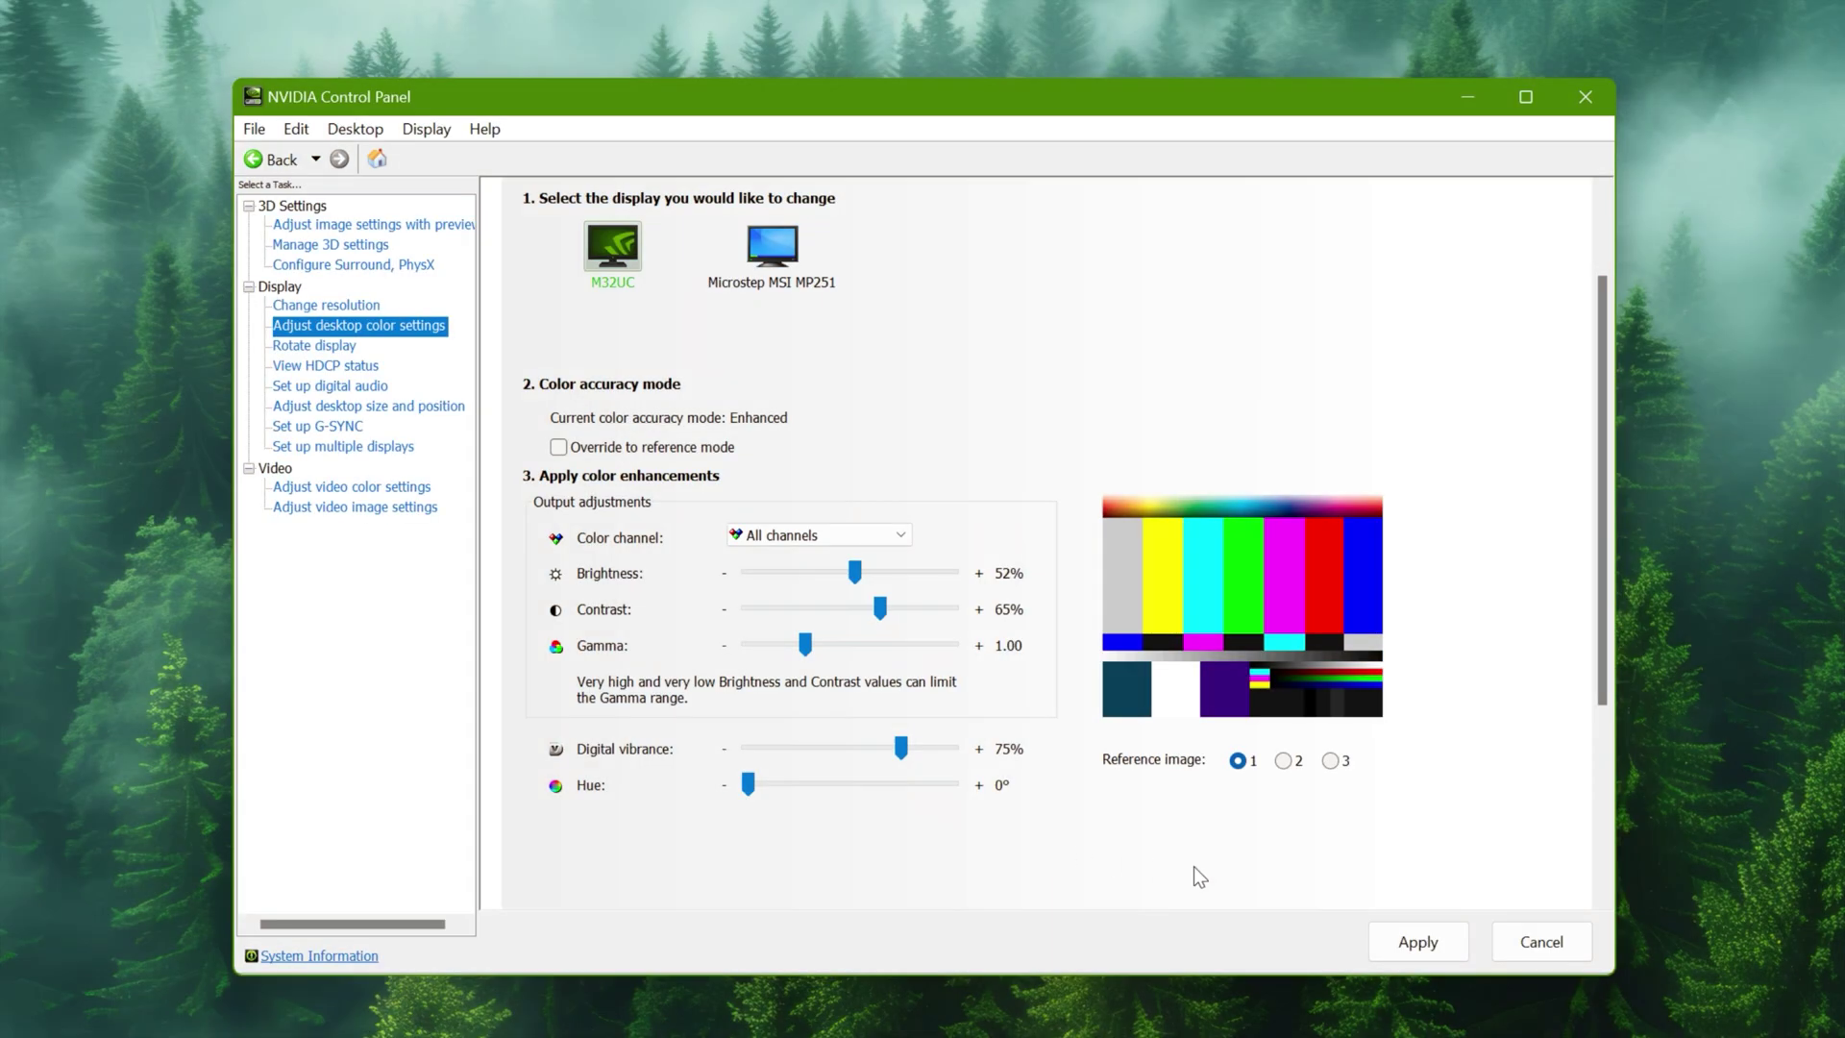
pyautogui.click(1391, 941)
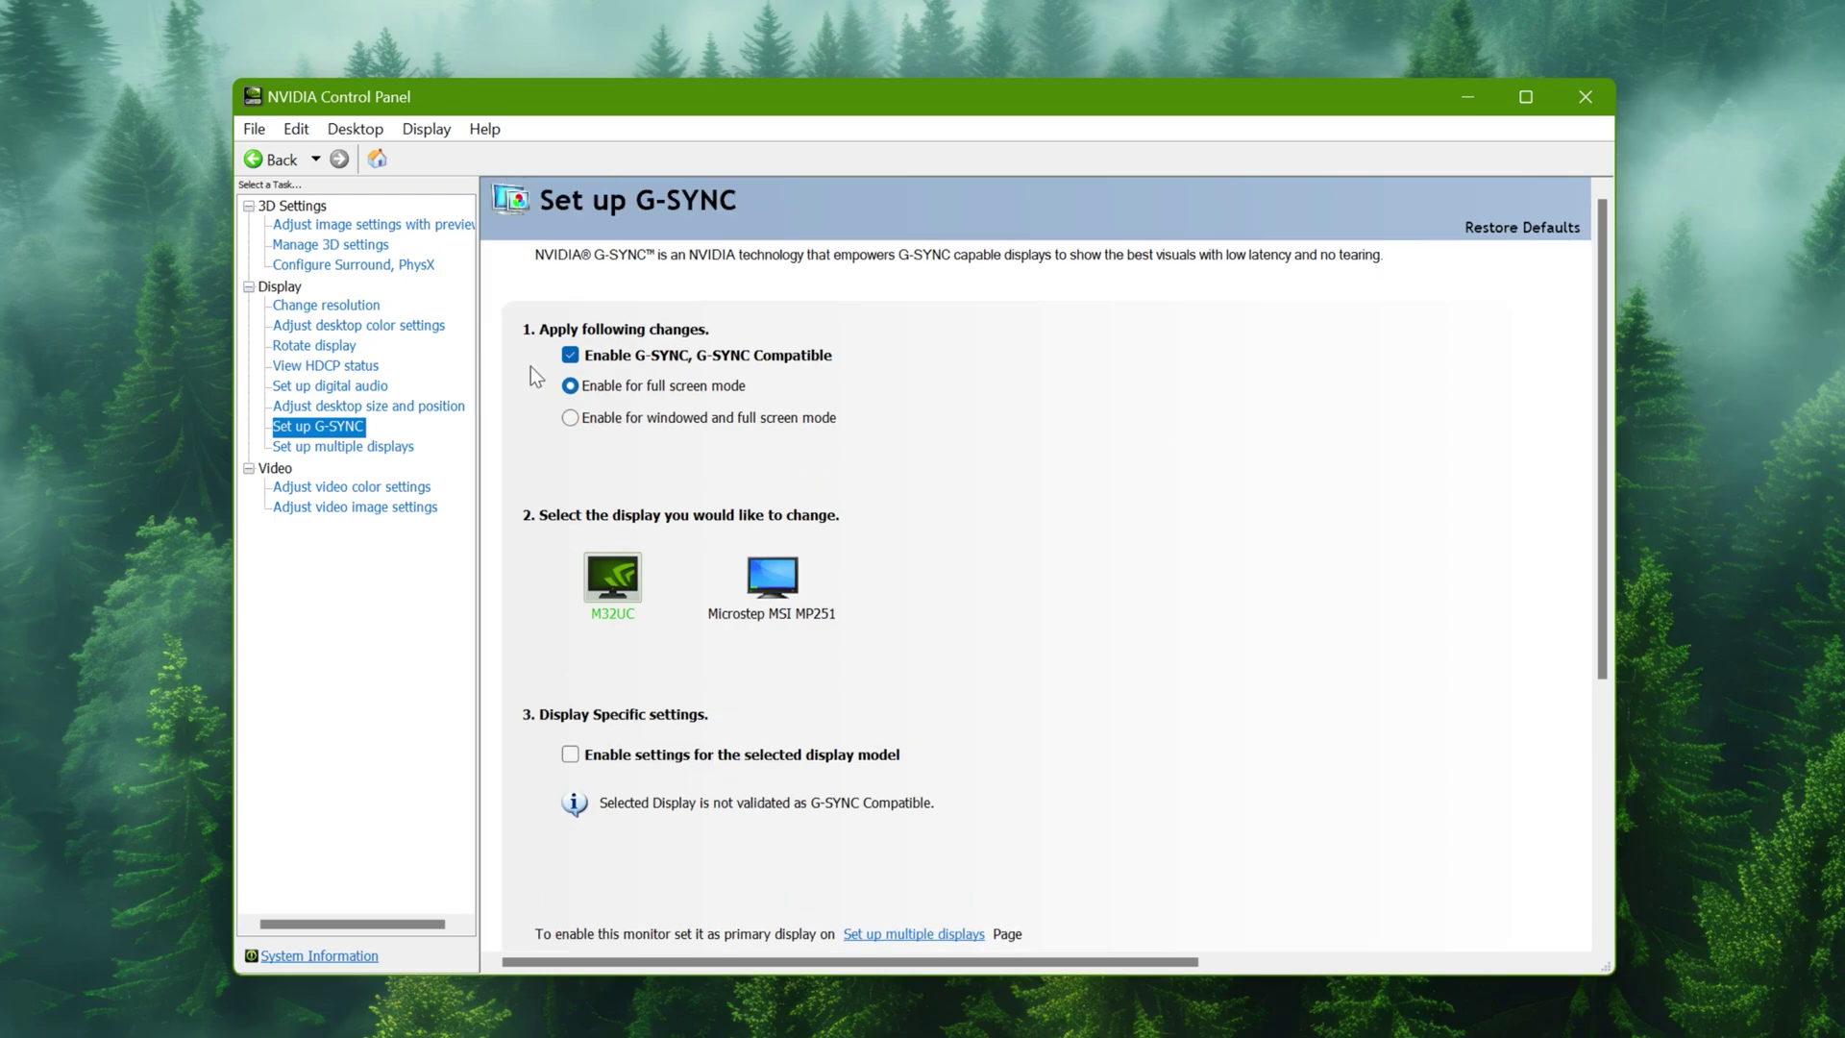
# Toggle Enable G-SYNC, G-SYNC Compatible off and back on so it stays enabled for full screen mode
pyautogui.click(570, 355)
pyautogui.click(569, 358)
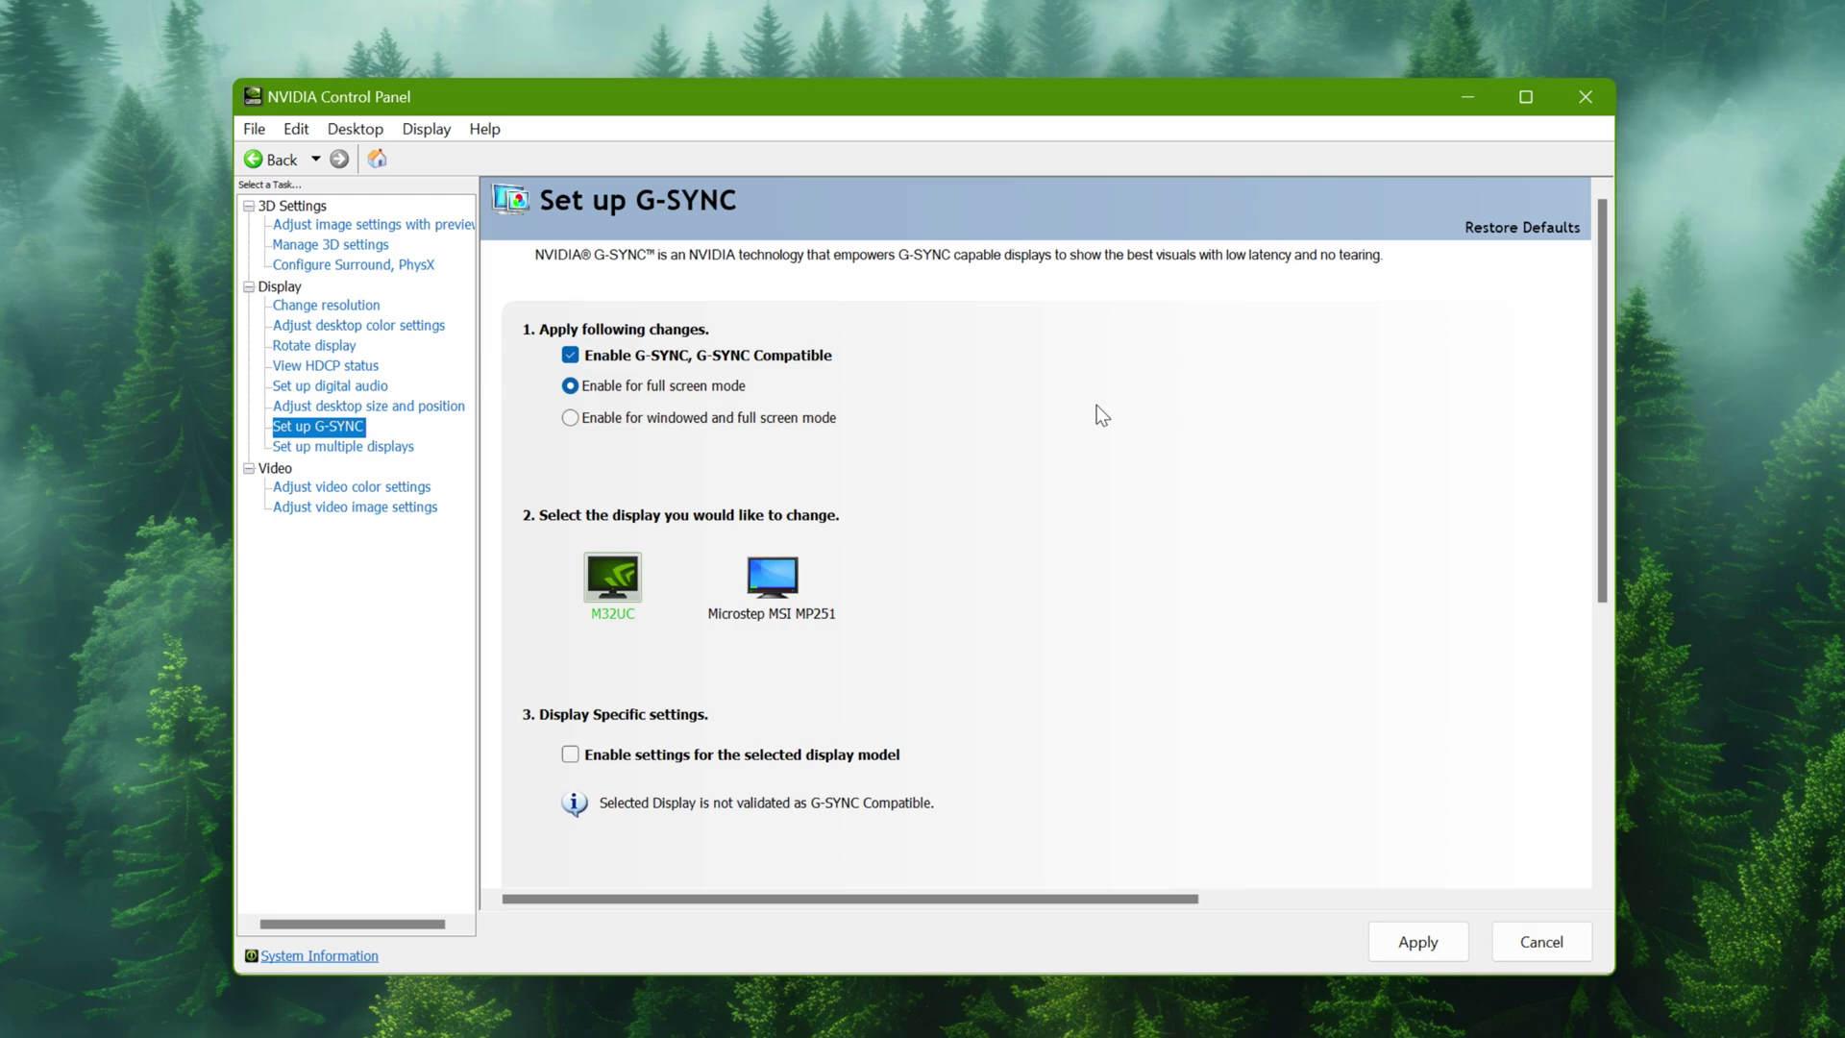
pyautogui.scroll(-4, 1097, 405)
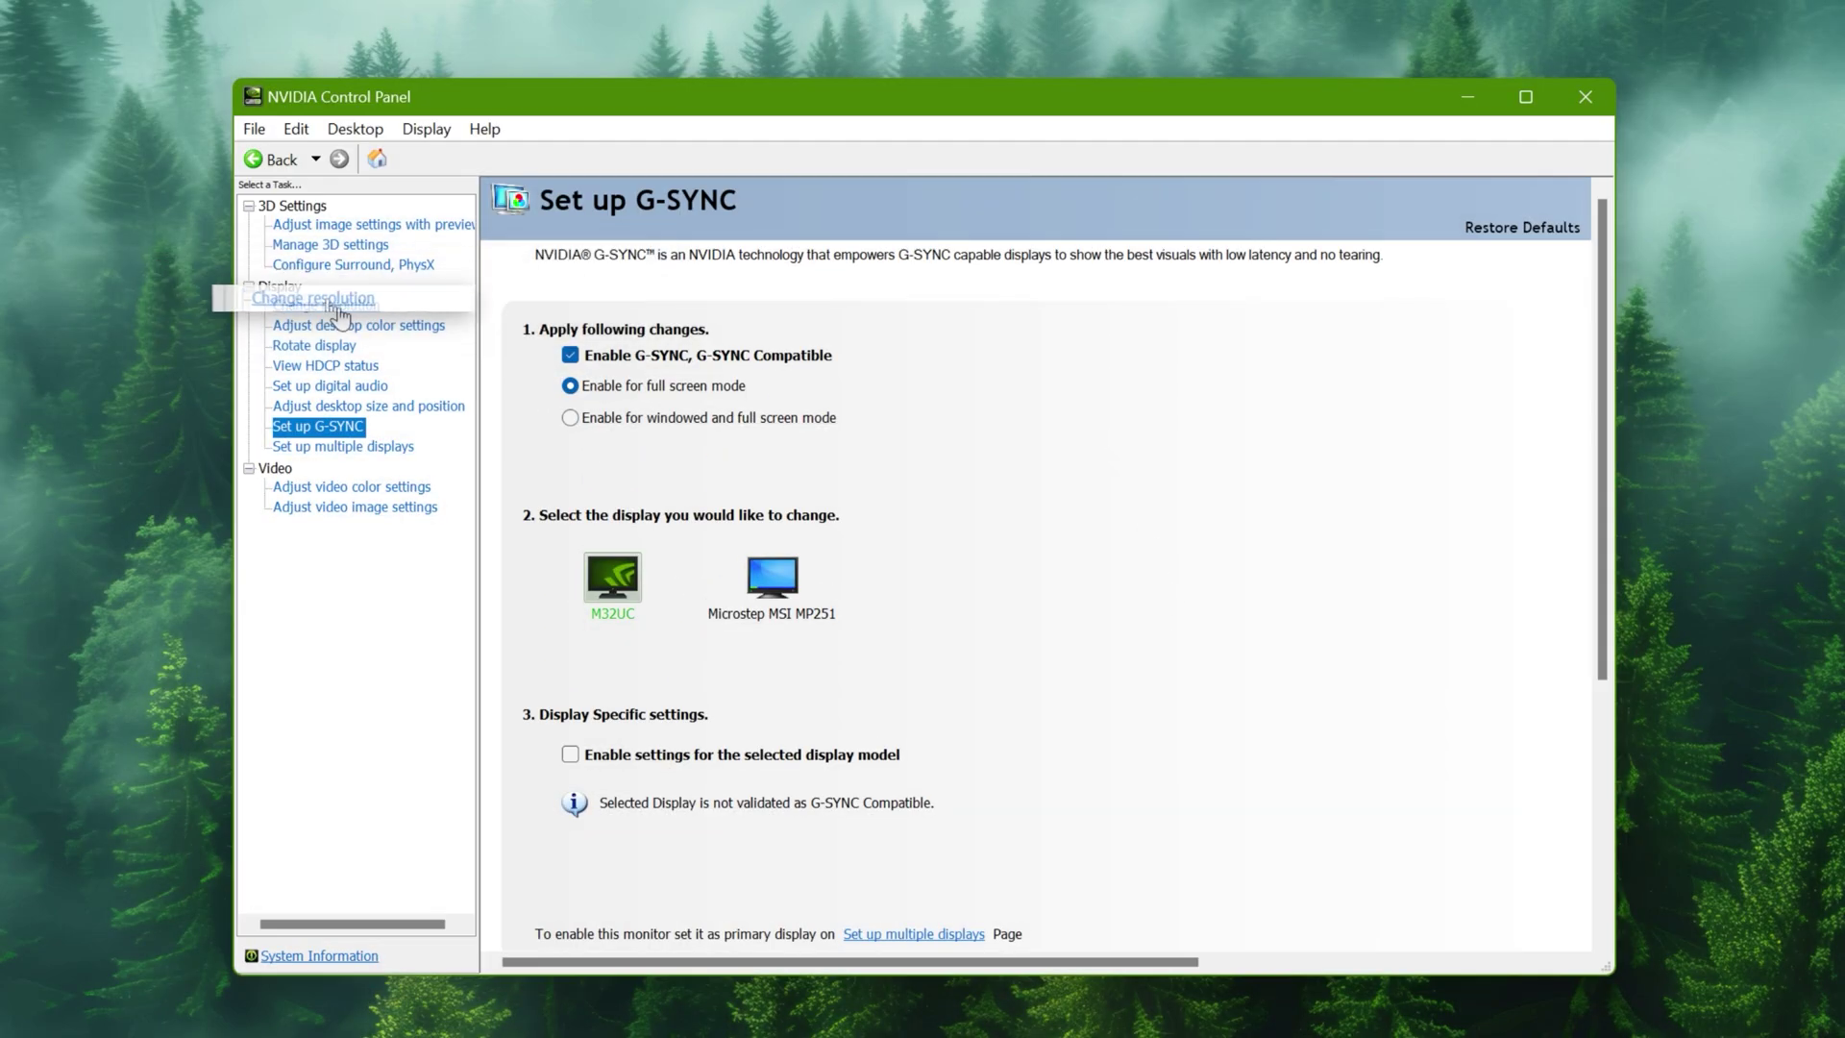
# Set the M32UC refresh rate to 144Hz at 3840 × 2160 and apply it
pyautogui.click(358, 304)
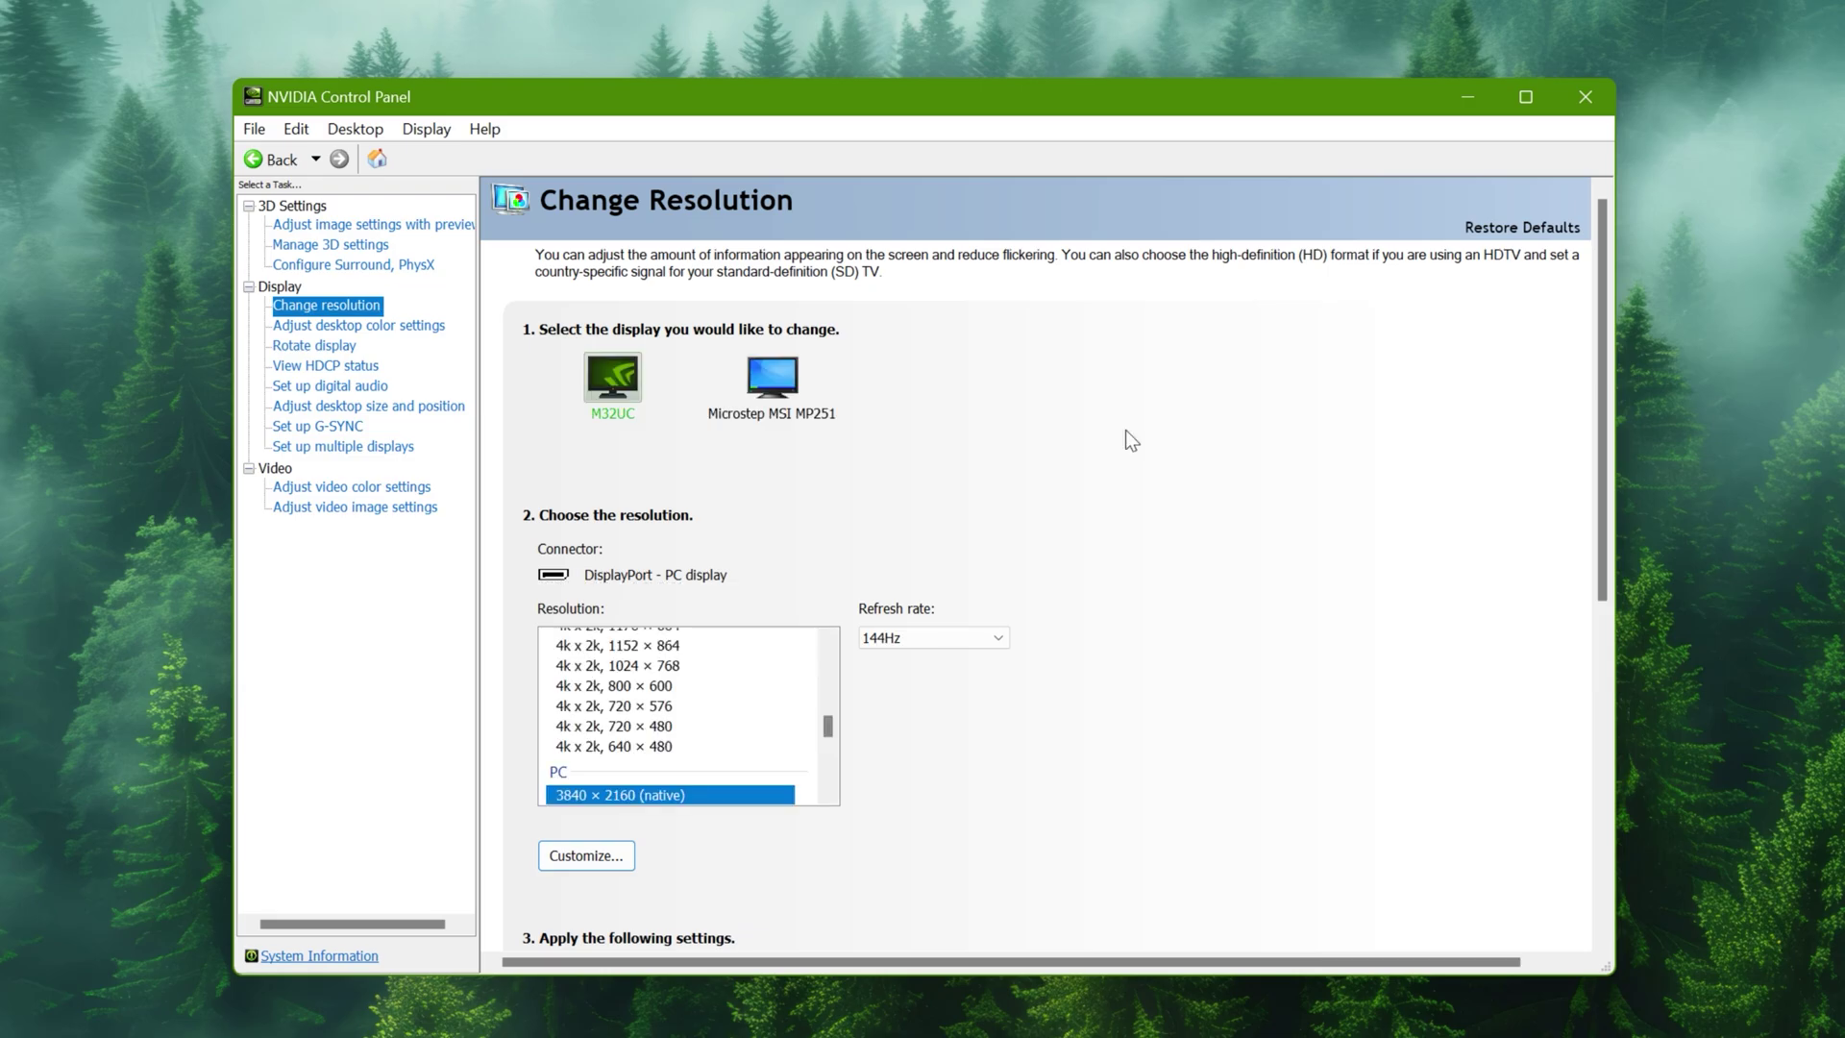
pyautogui.click(937, 642)
pyautogui.click(889, 657)
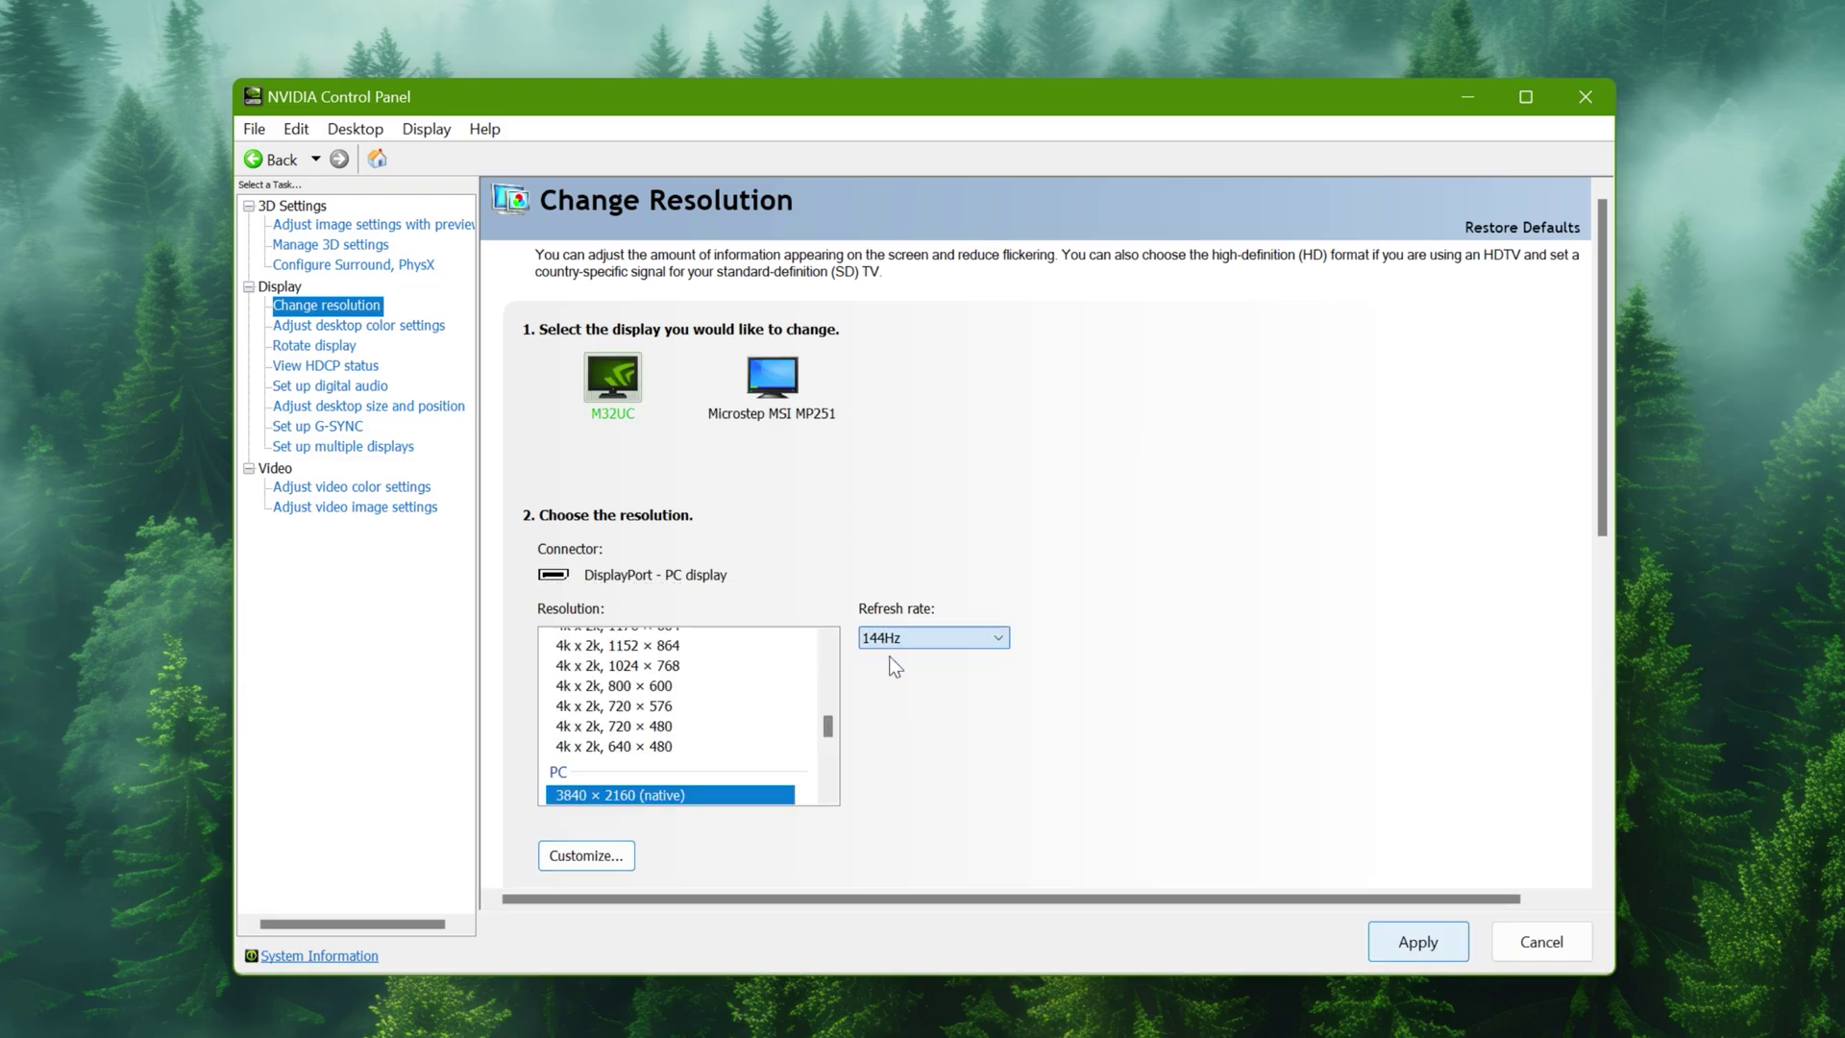
pyautogui.scroll(-3, 1105, 621)
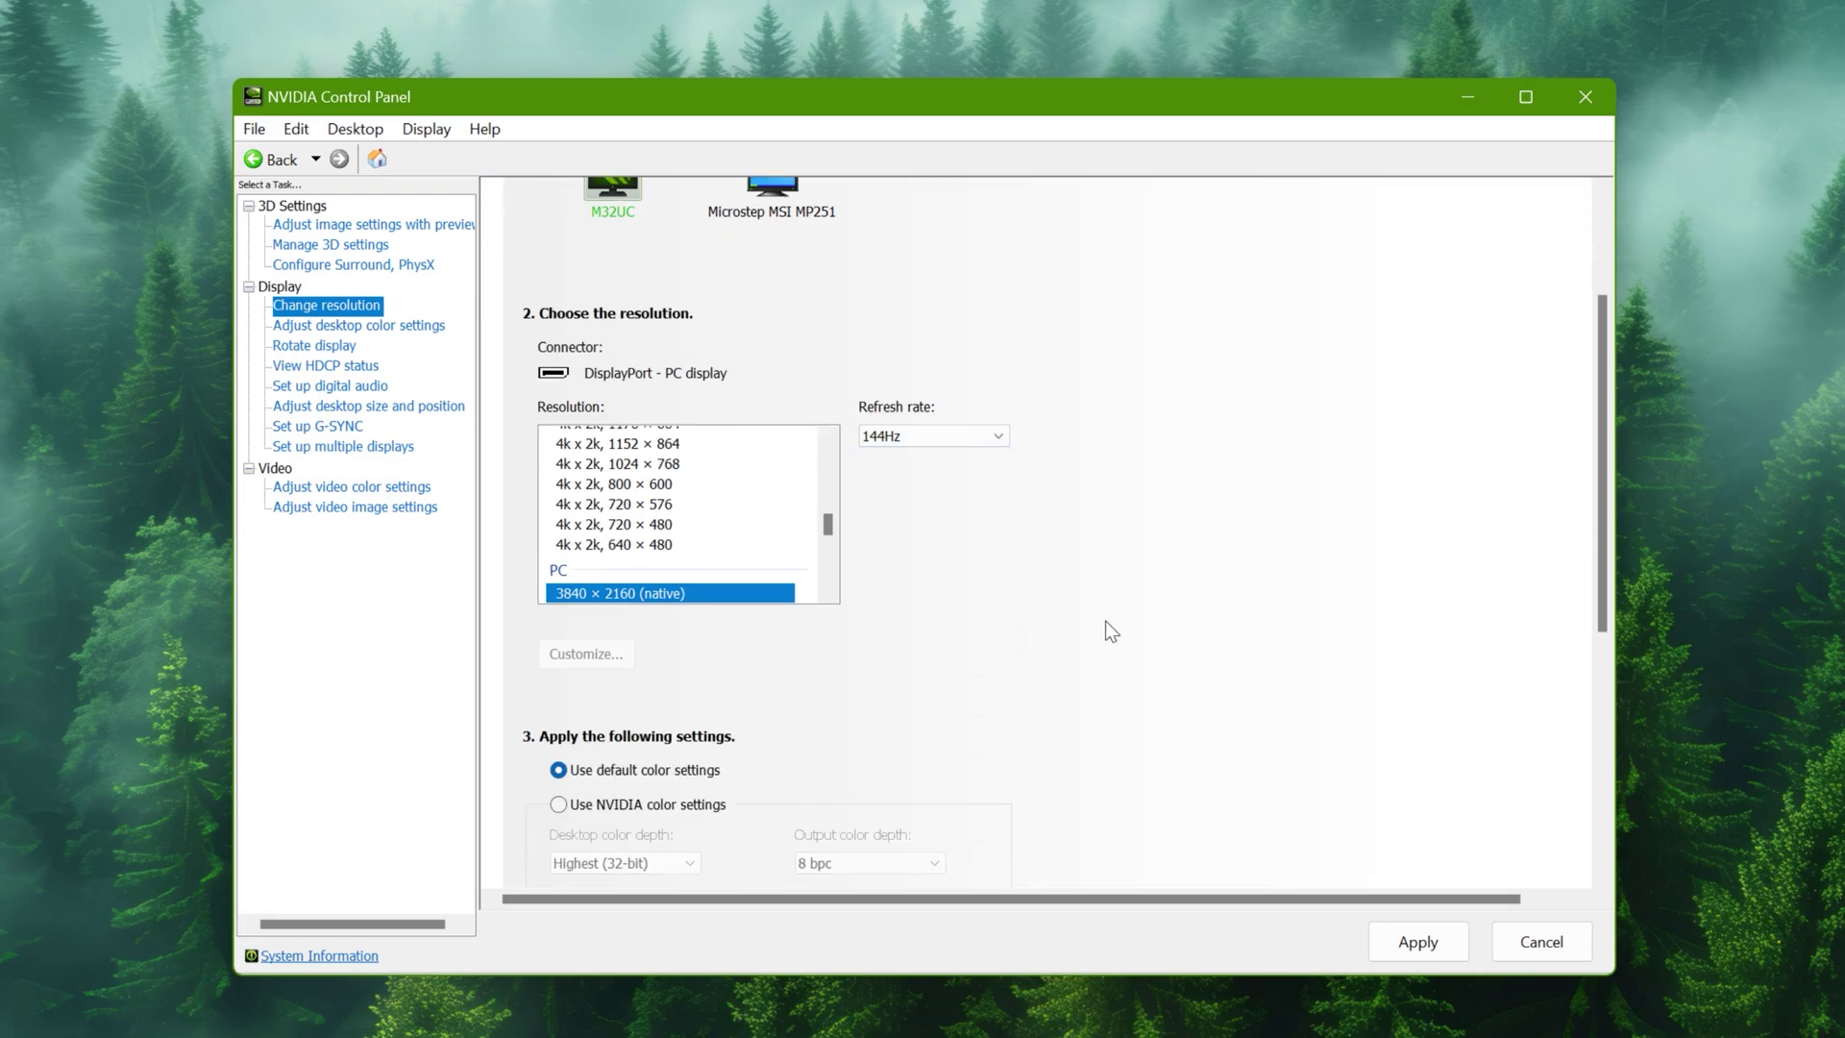
pyautogui.scroll(-7, 1105, 621)
pyautogui.scroll(8, 1109, 616)
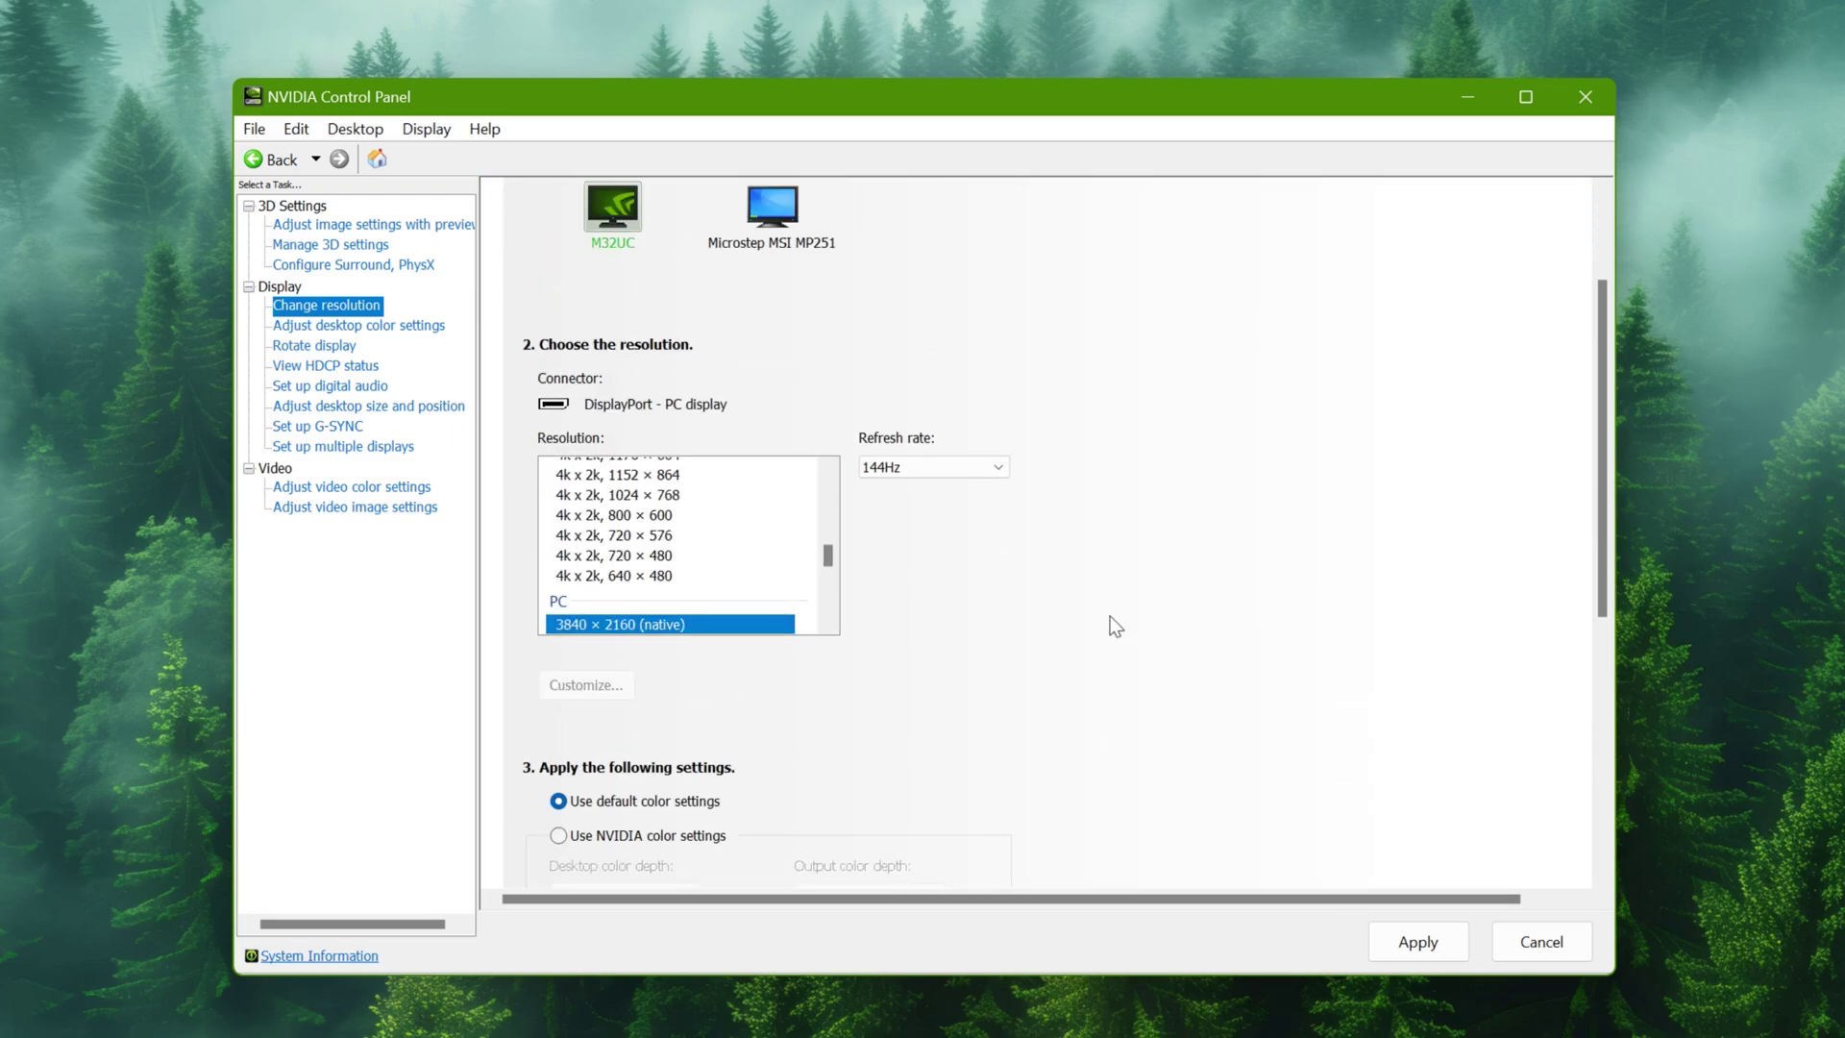
pyautogui.scroll(3, 1114, 626)
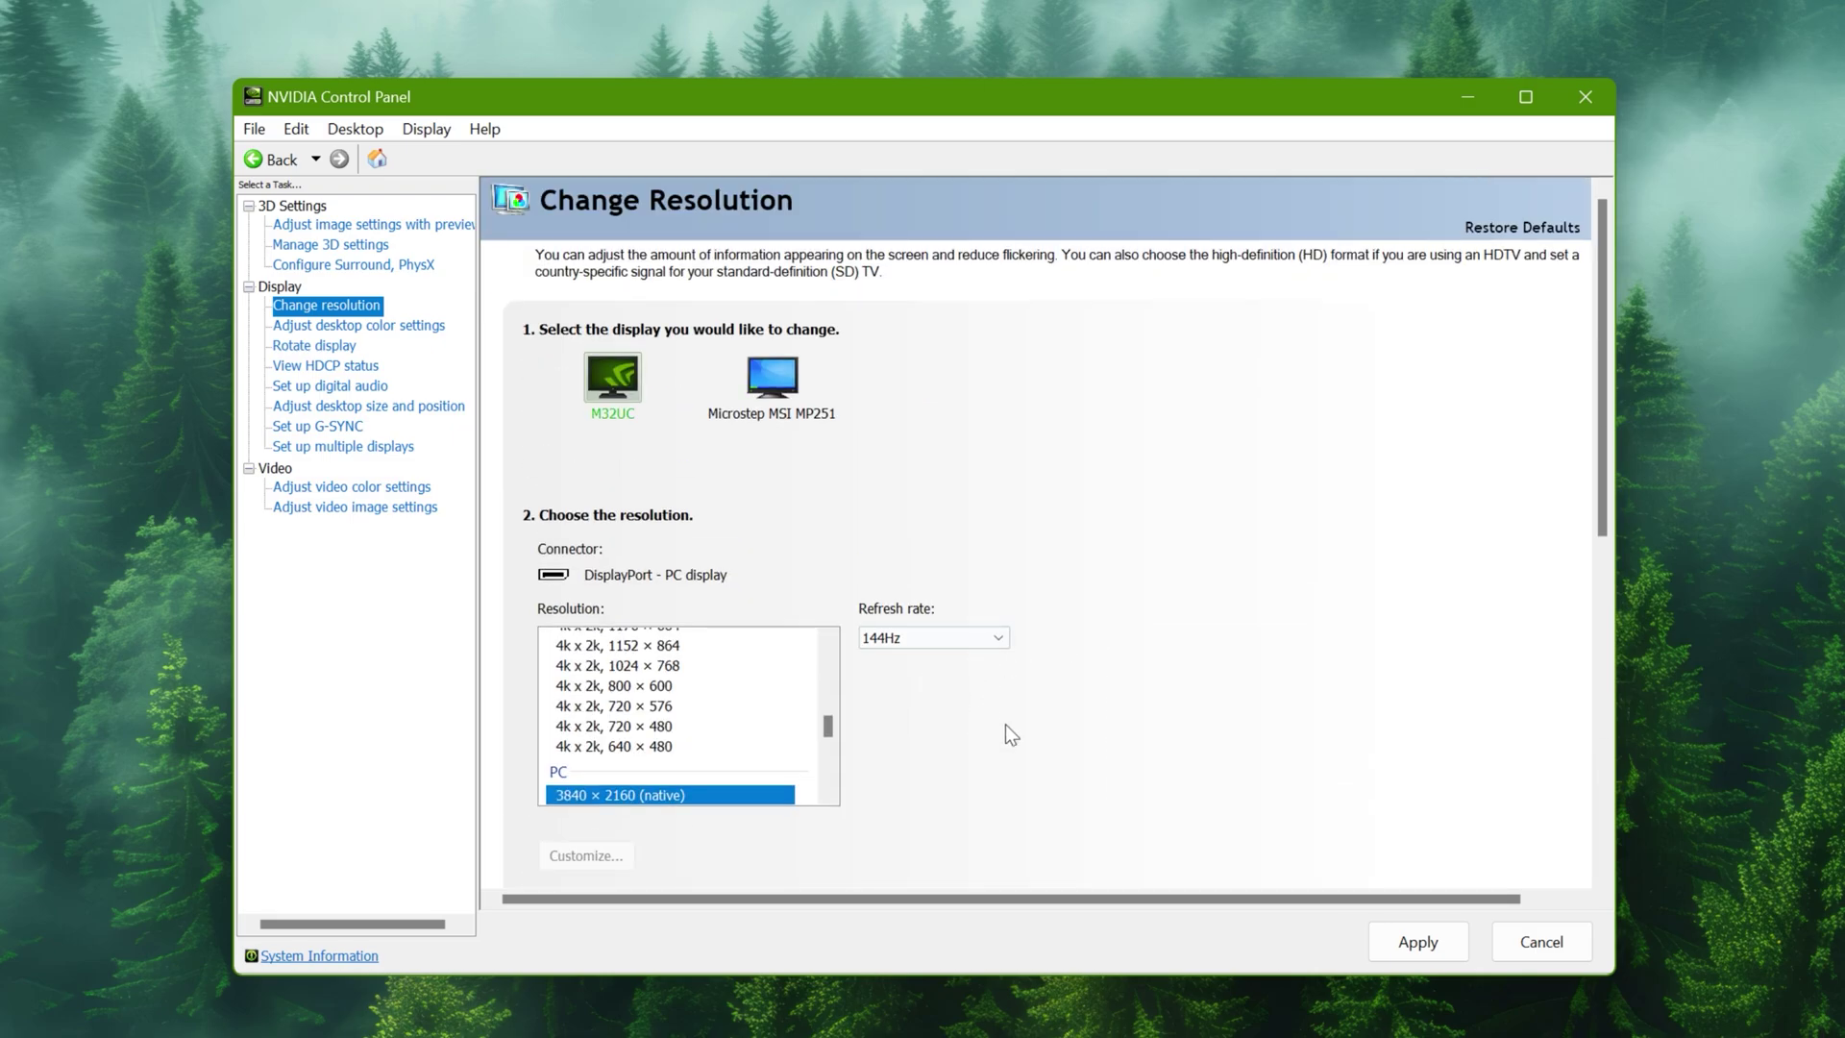
pyautogui.click(1418, 941)
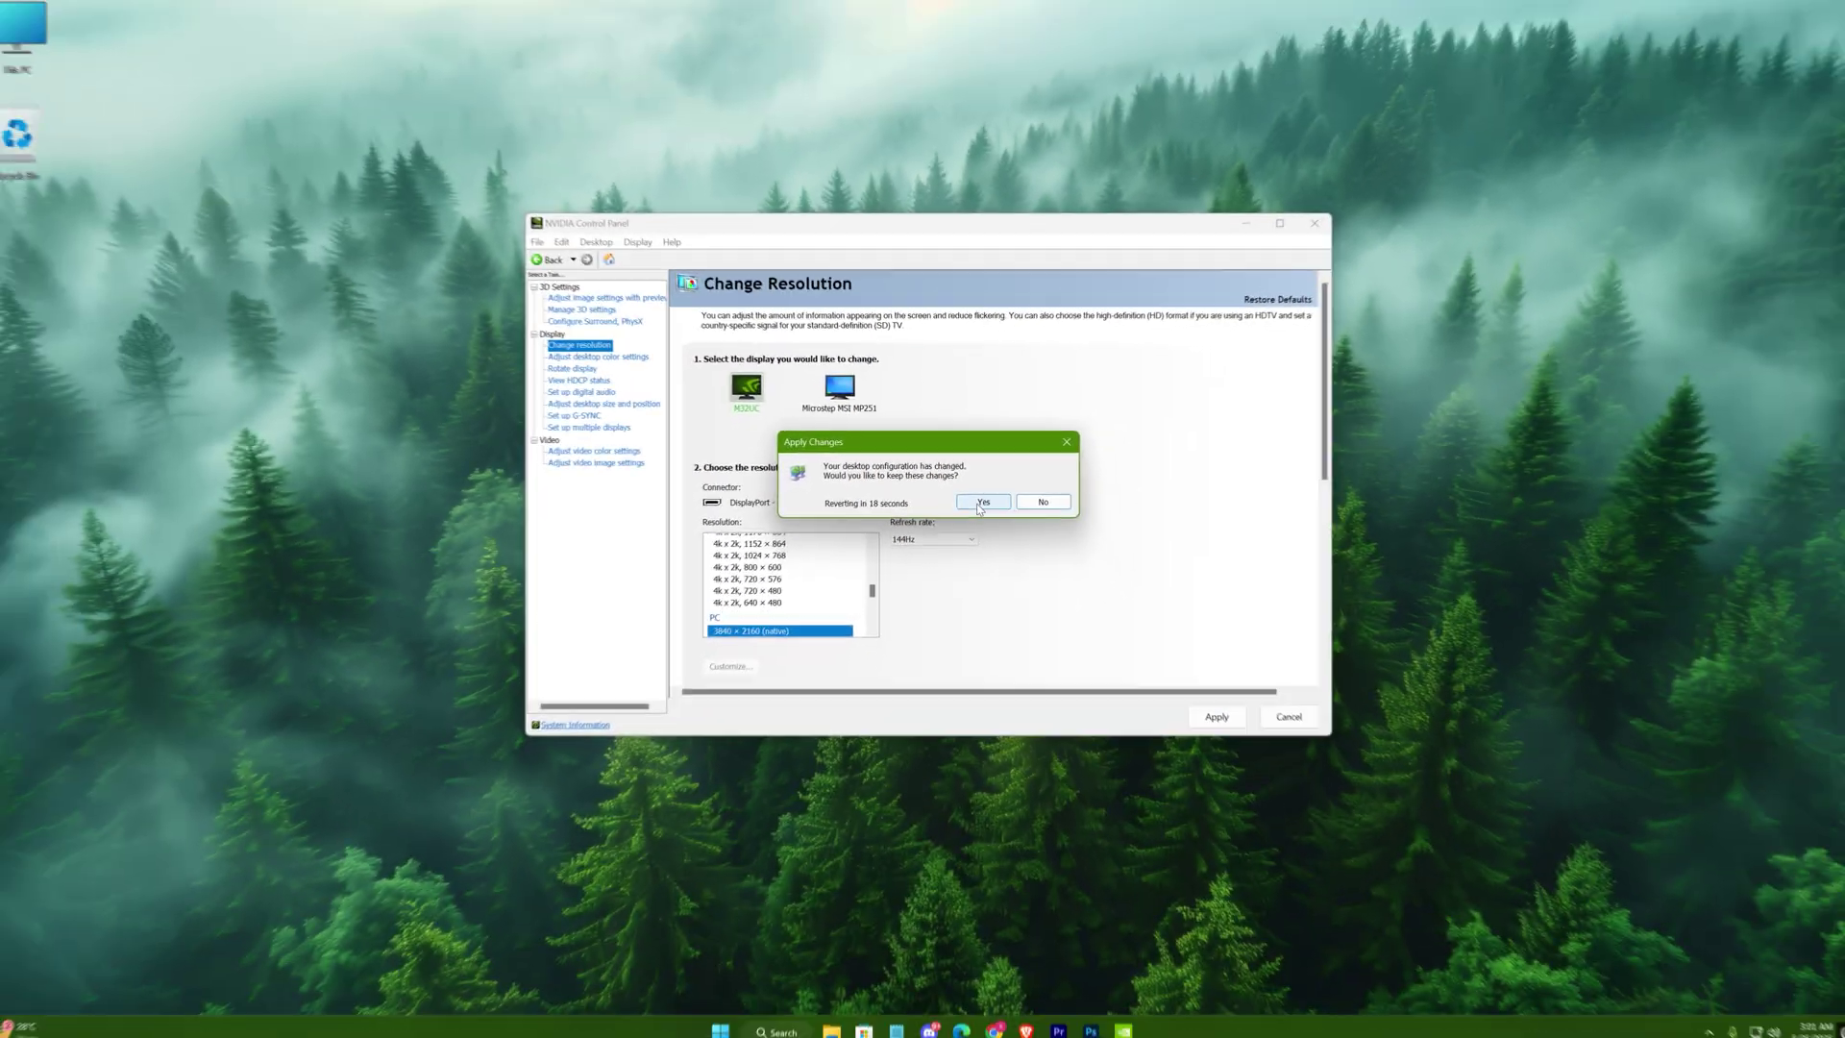